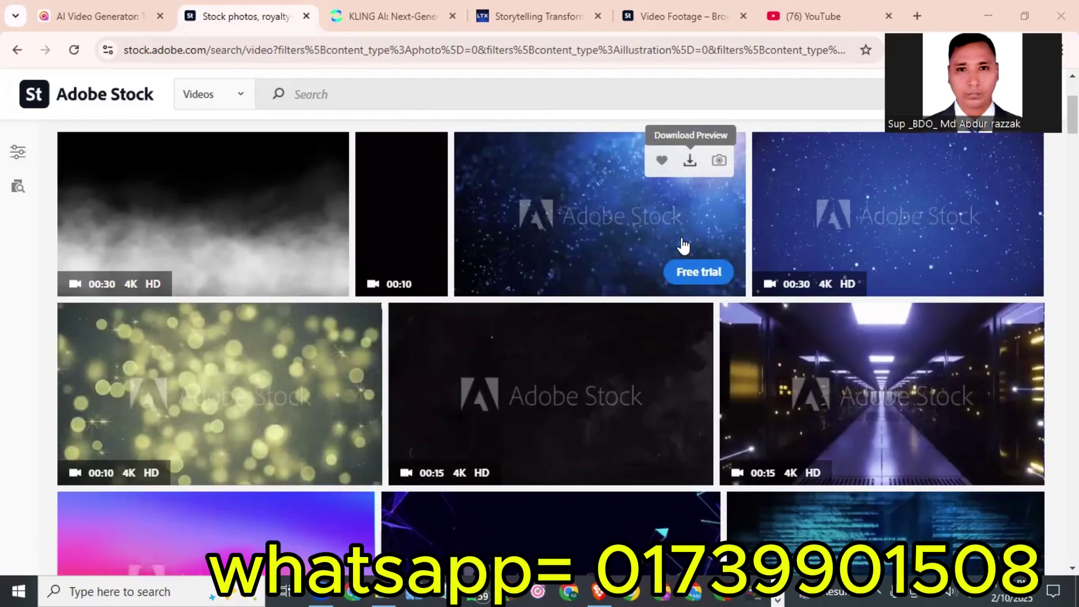
Examine the blurred magenta, blue and orange gradient background video on Adobe Stock, including its details, related series and similar keywords
scroll(682, 244, "down", 5)
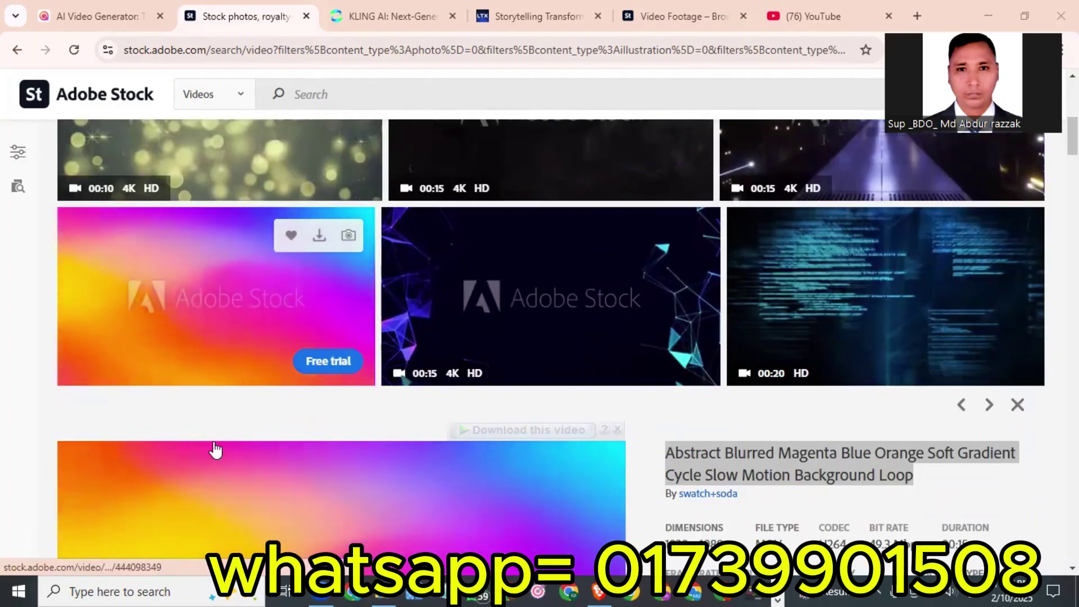
scroll(341, 351, "down", 4)
mouse_move(374, 345)
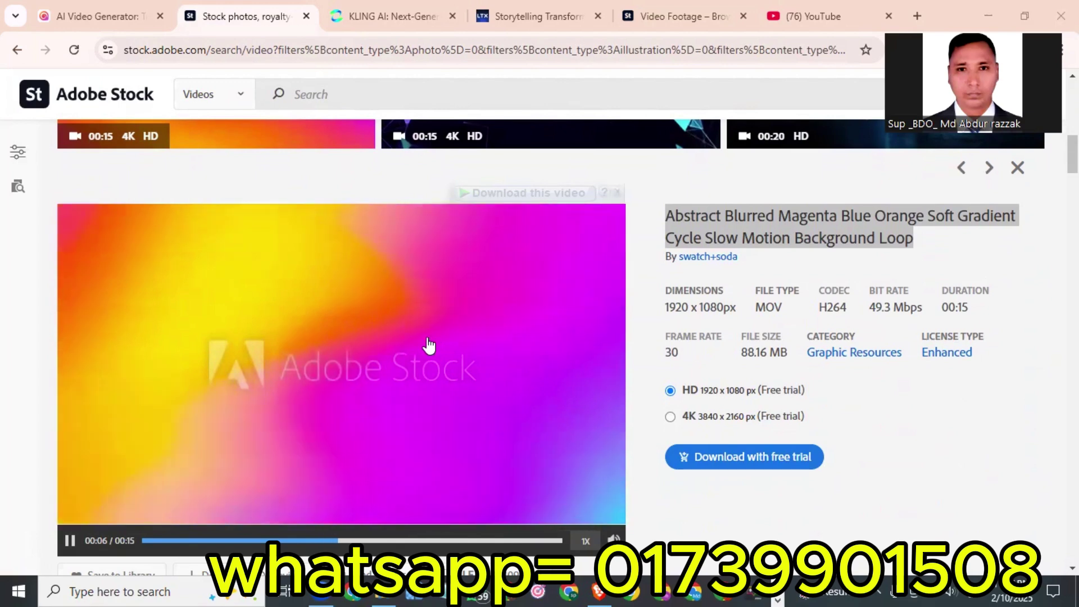
scroll(463, 333, "up", 1)
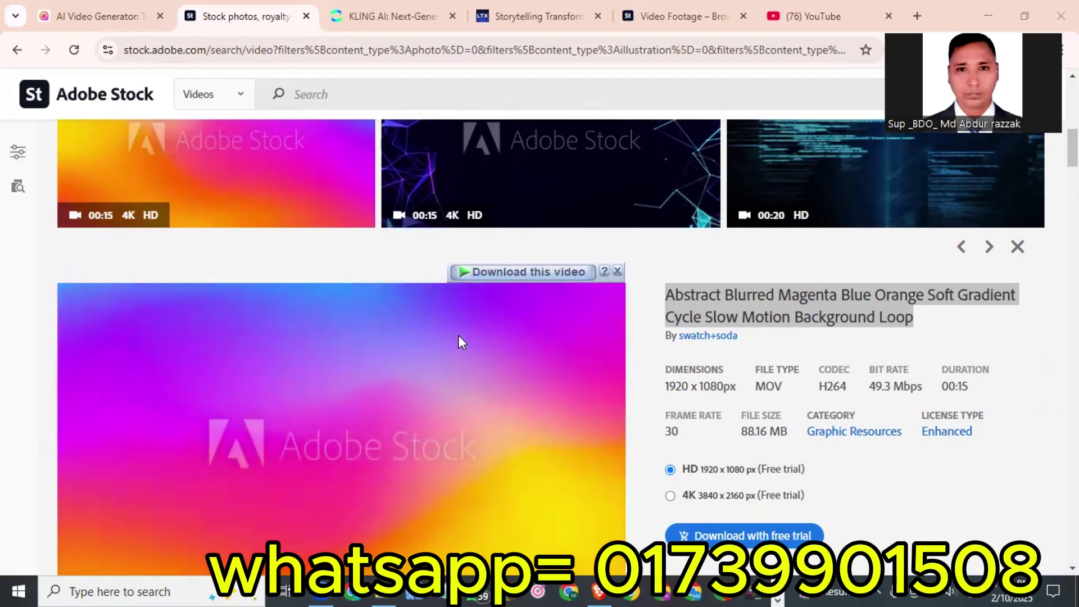
scroll(447, 350, "down", 5)
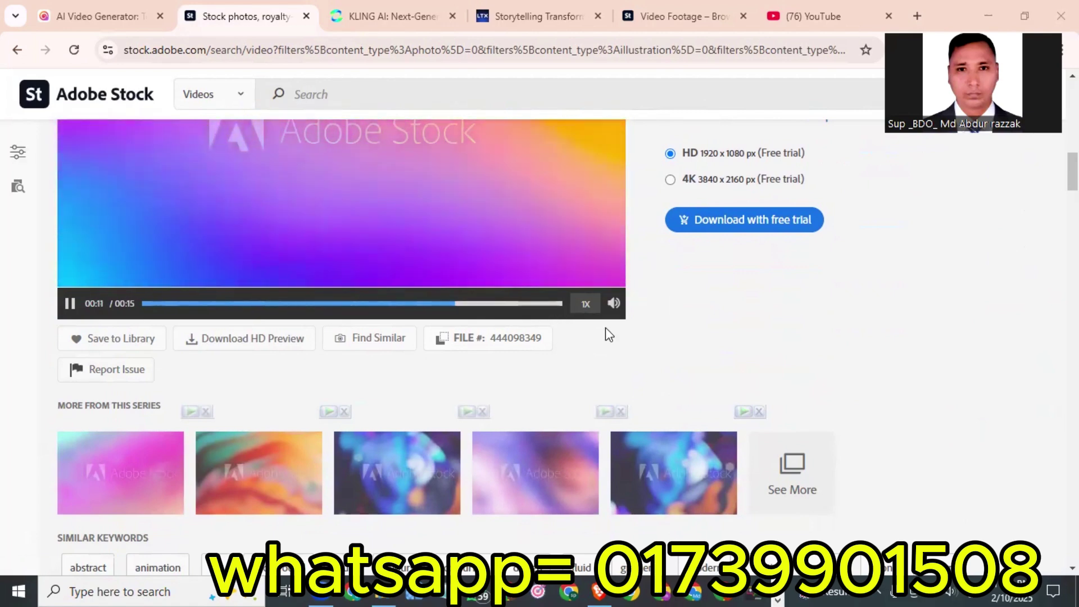
scroll(661, 320, "down", 1)
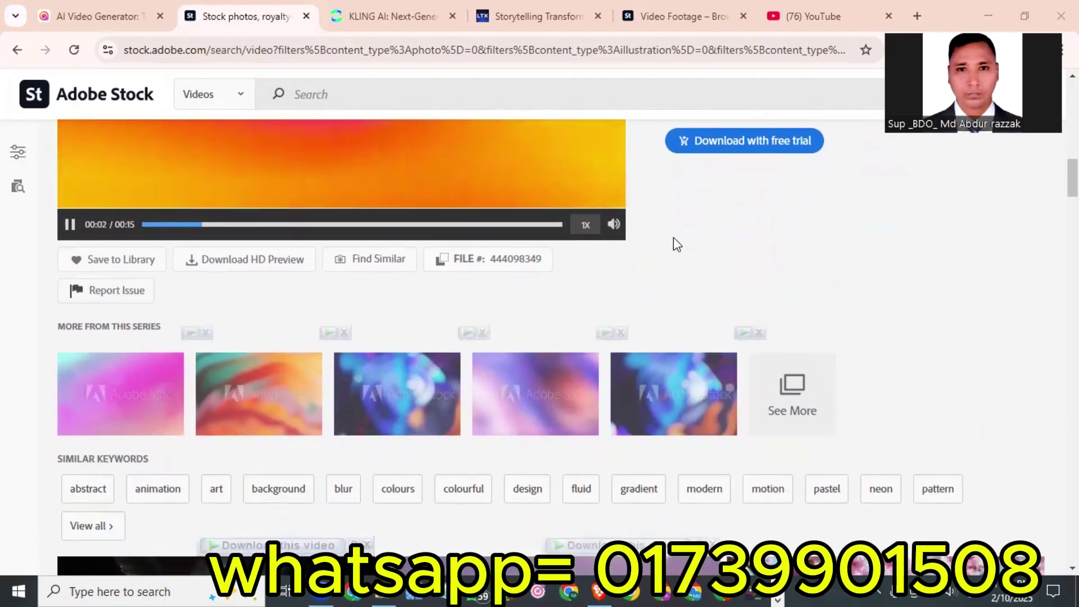
scroll(674, 242, "down", 2)
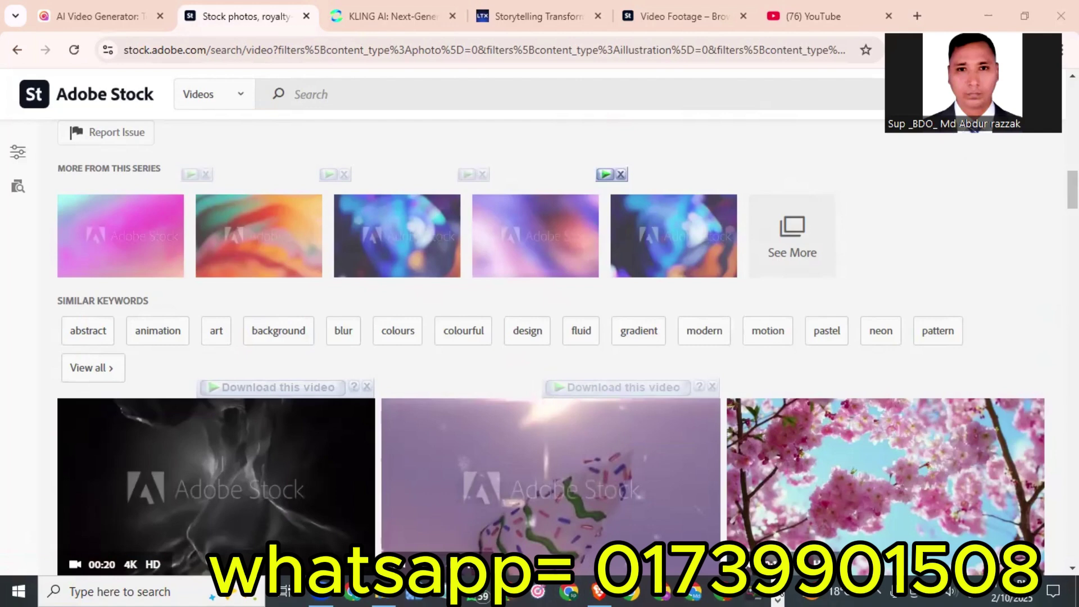
Switch to Illustrator and create a new landscape document of 4000 x 2663 px in RGB Color at High (300 ppi)
left_click(476, 593)
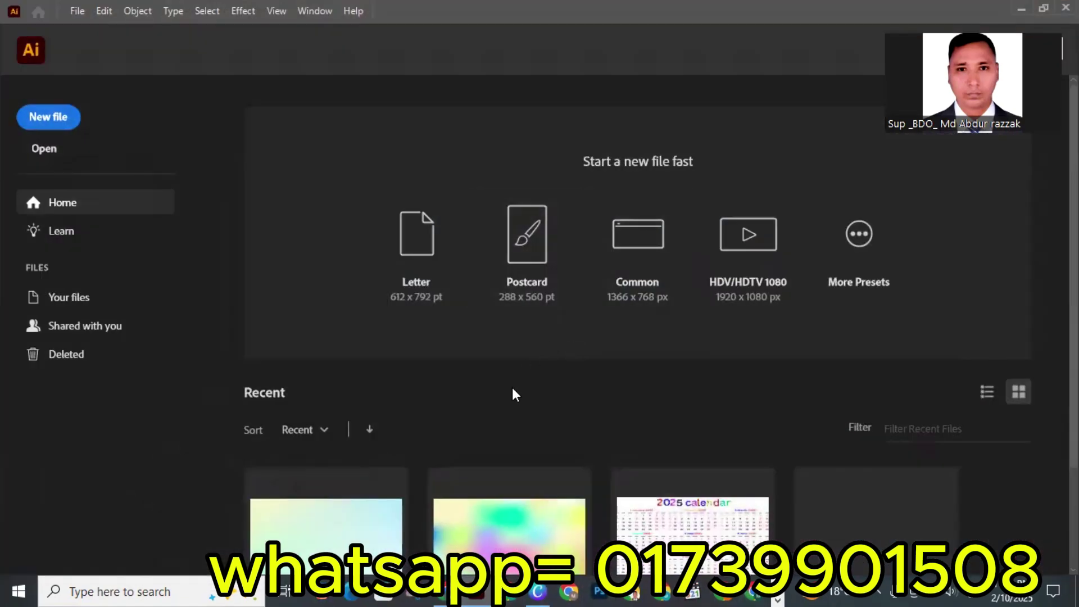
left_click(78, 9)
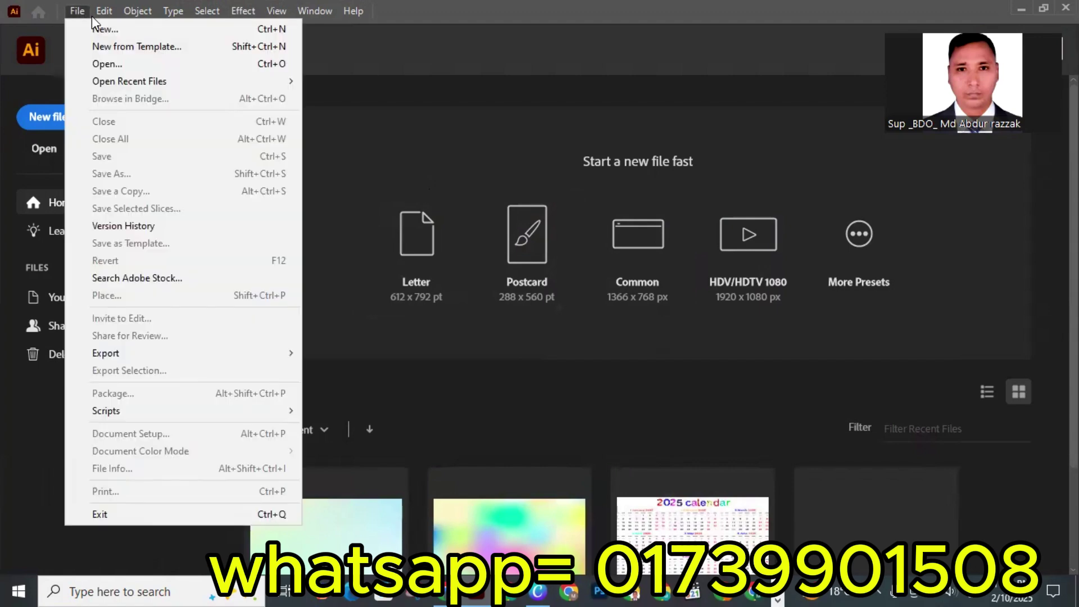
mouse_move(94, 14)
left_click(82, 27)
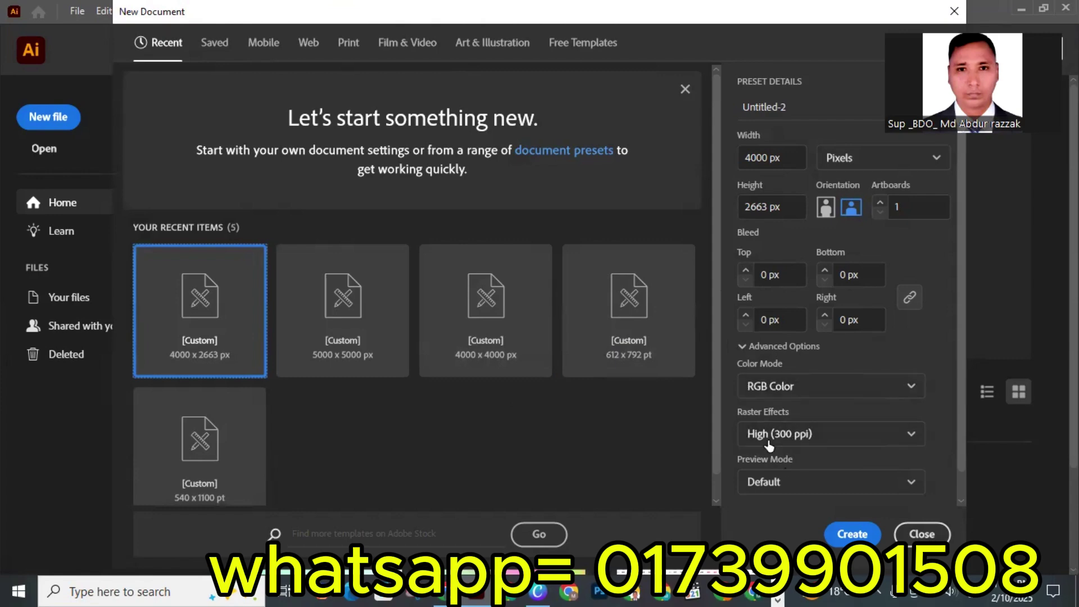
left_click(852, 535)
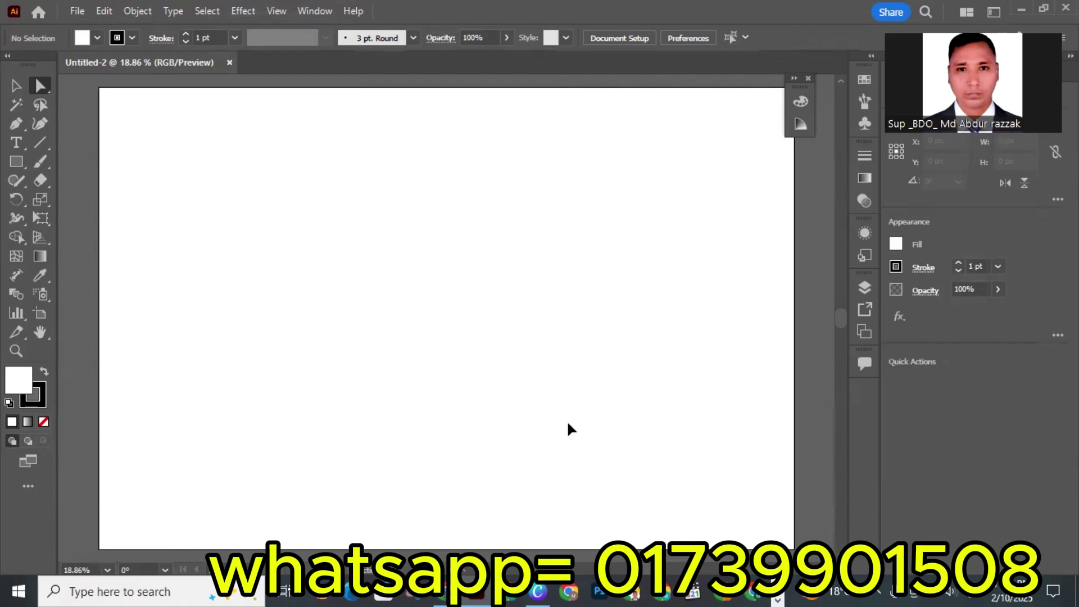
Draw a rectangle 4000 px wide and 2663 px high with the Rectangle tool
key("ctrl+minus")
key("ctrl+minus")
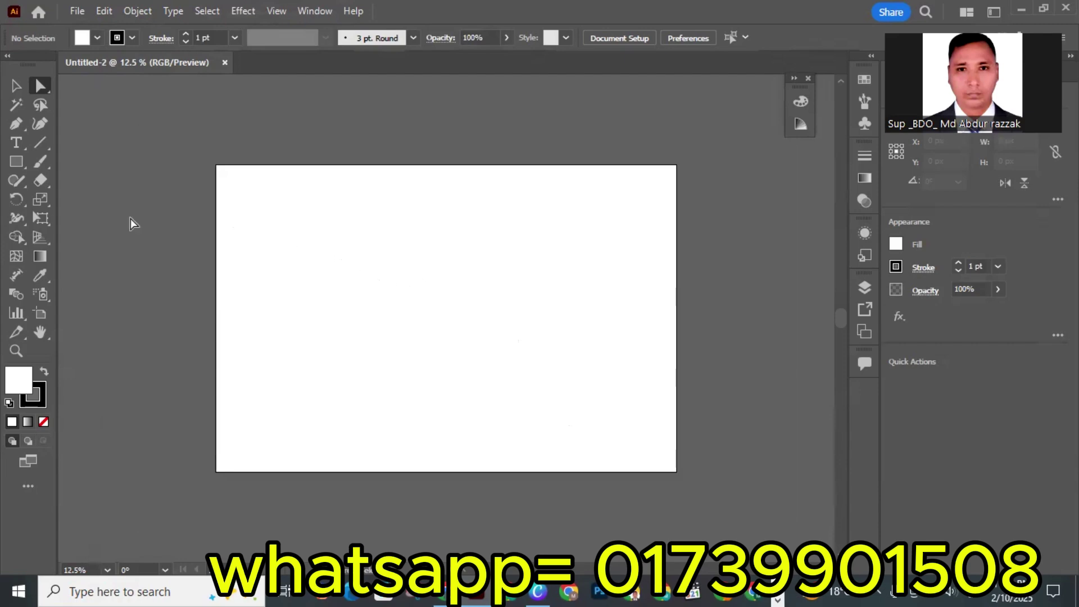
left_click(17, 165)
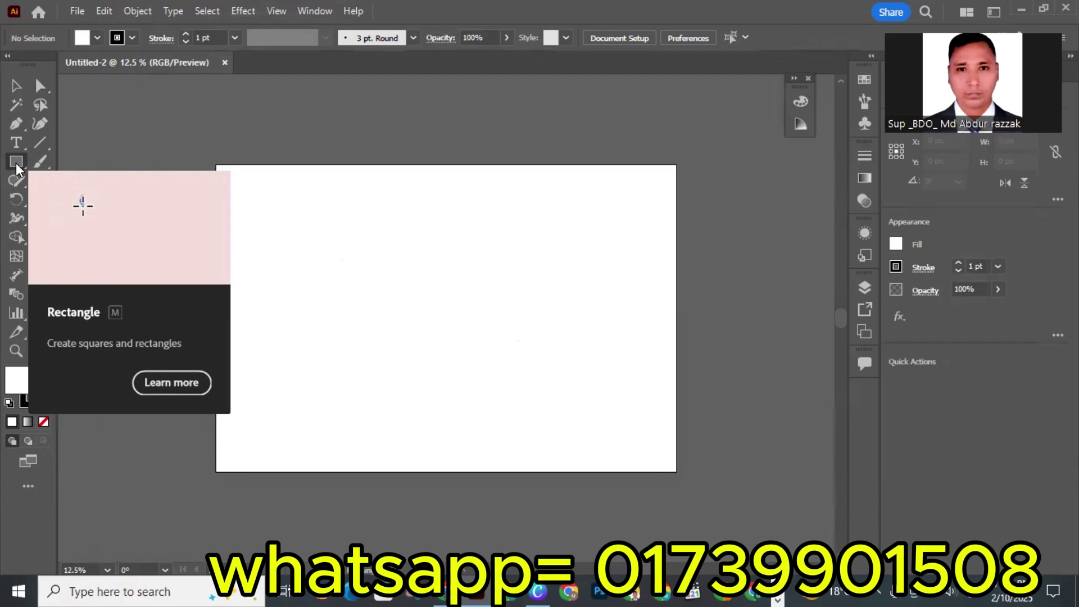
left_click(400, 263)
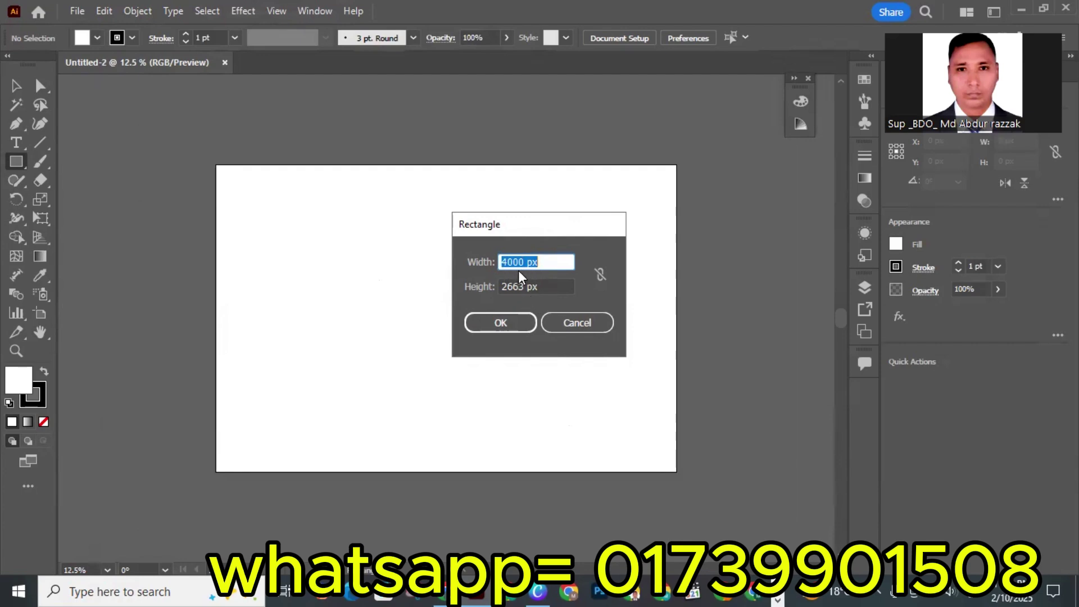
left_click(513, 326)
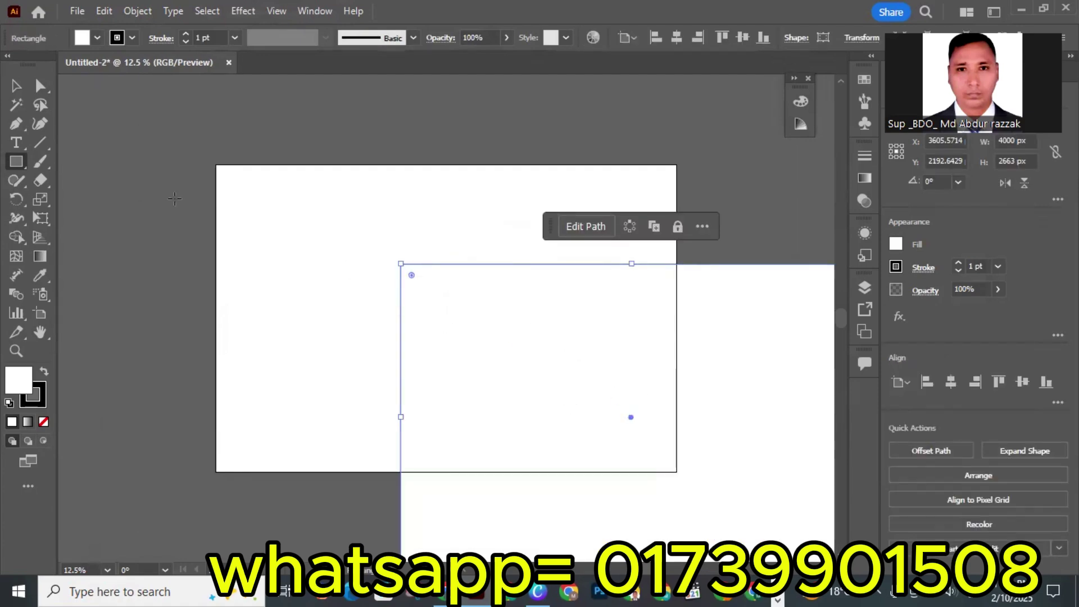
Centre the rectangle horizontally and vertically so that it covers the artboard
left_click(13, 87)
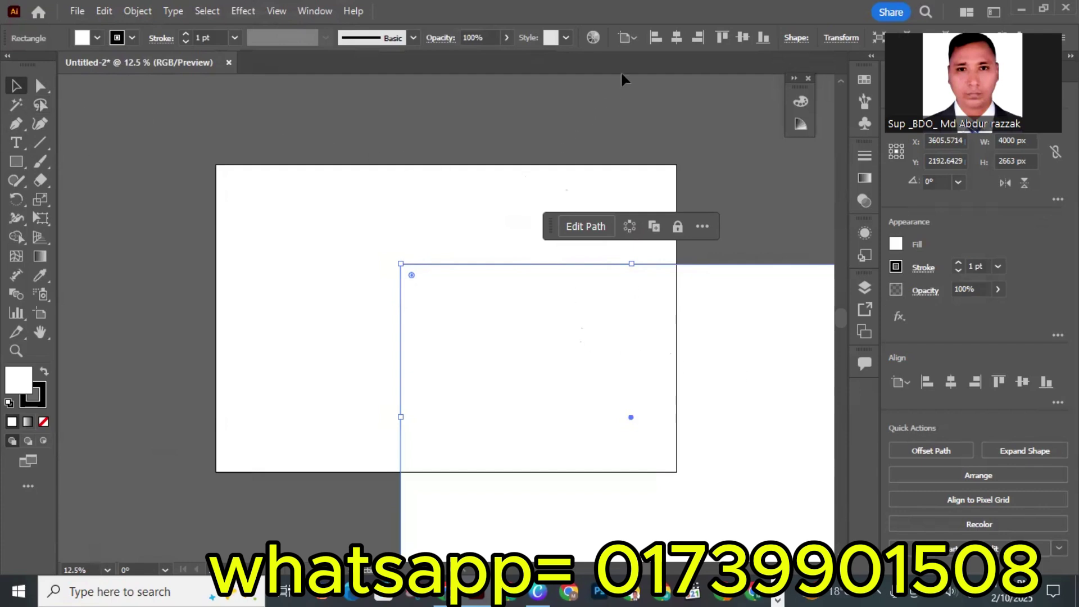
left_click(950, 382)
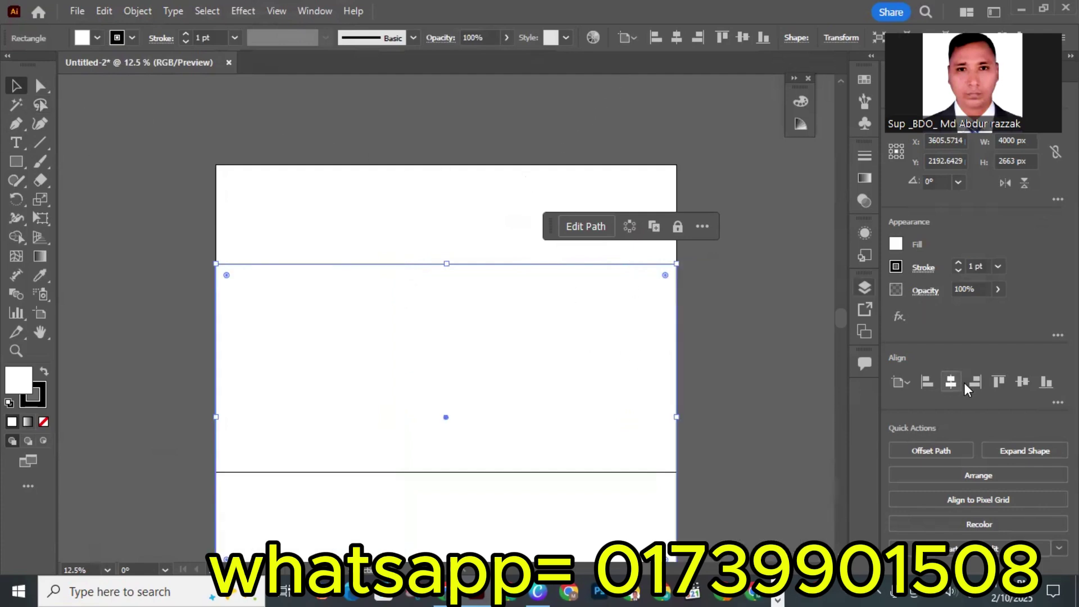
left_click(1023, 382)
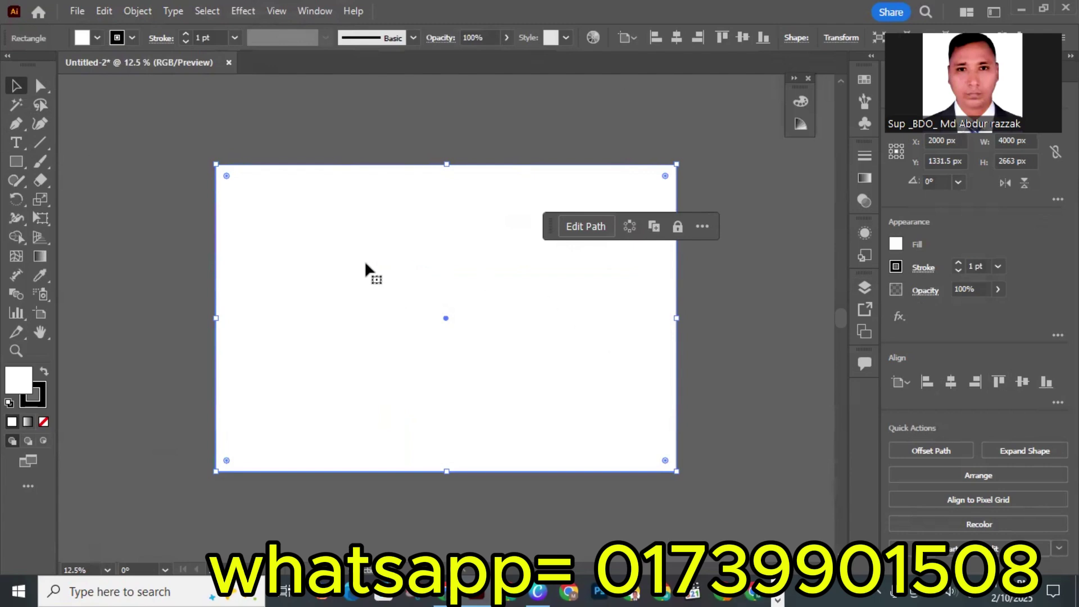
Fill the rectangle with the red web colour CC0000 and deselect it
left_click(79, 39)
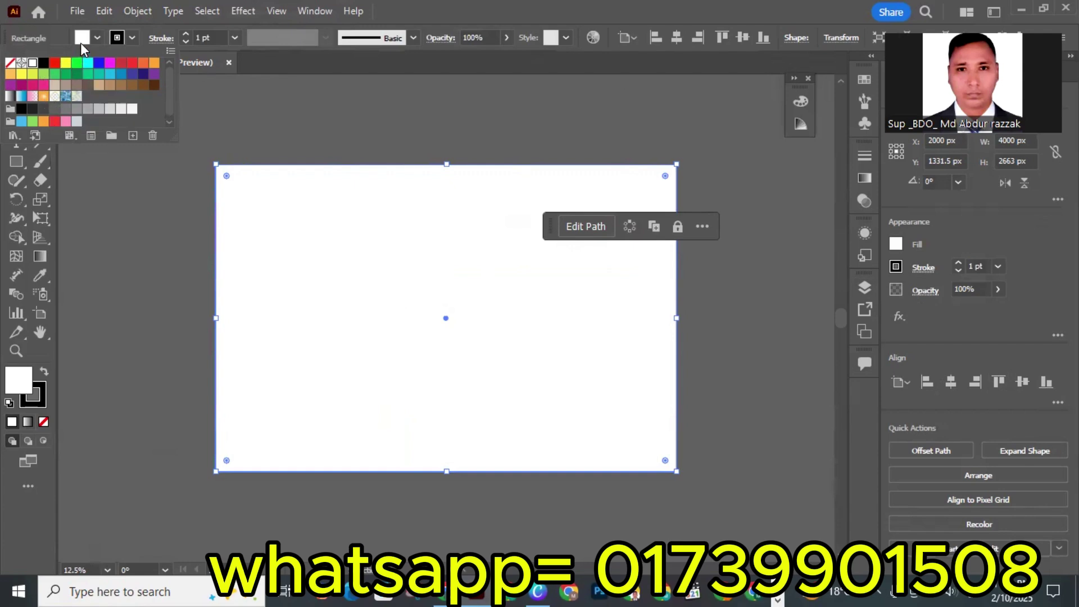
double_click(18, 381)
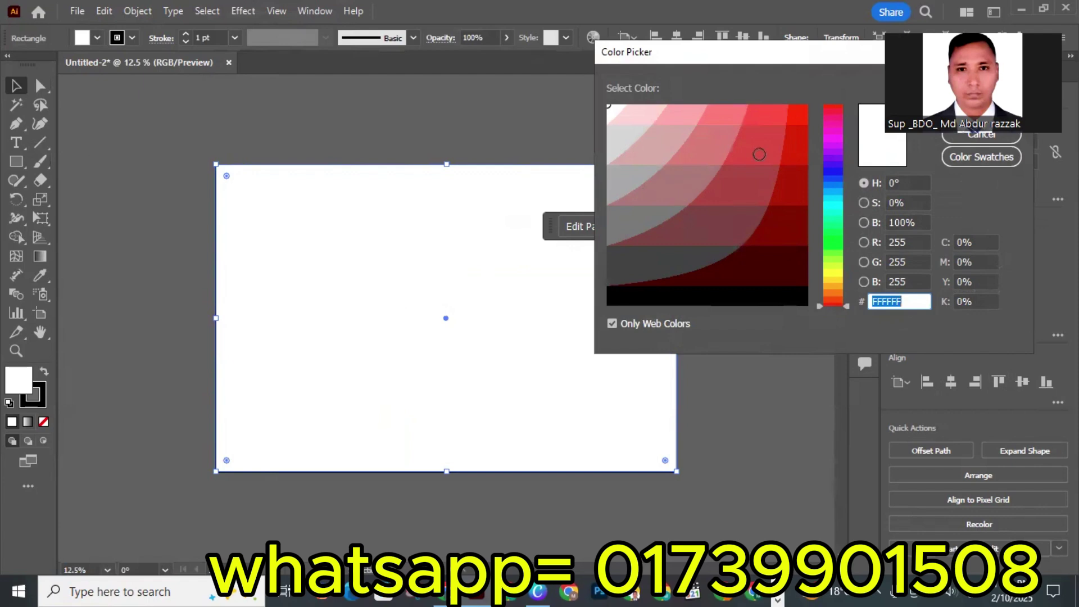
left_click(776, 147)
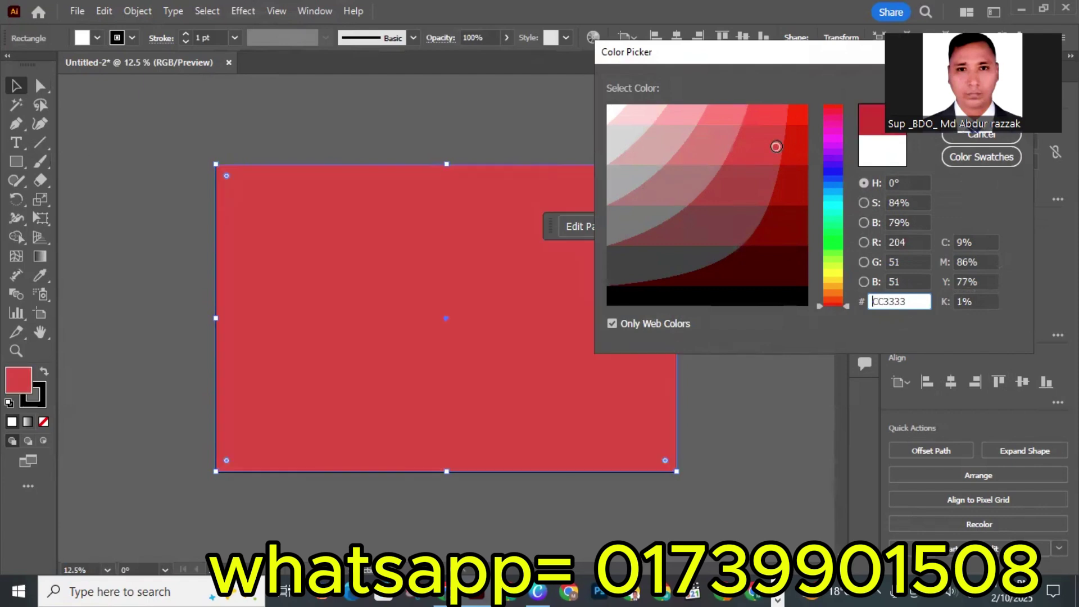
left_click(721, 139)
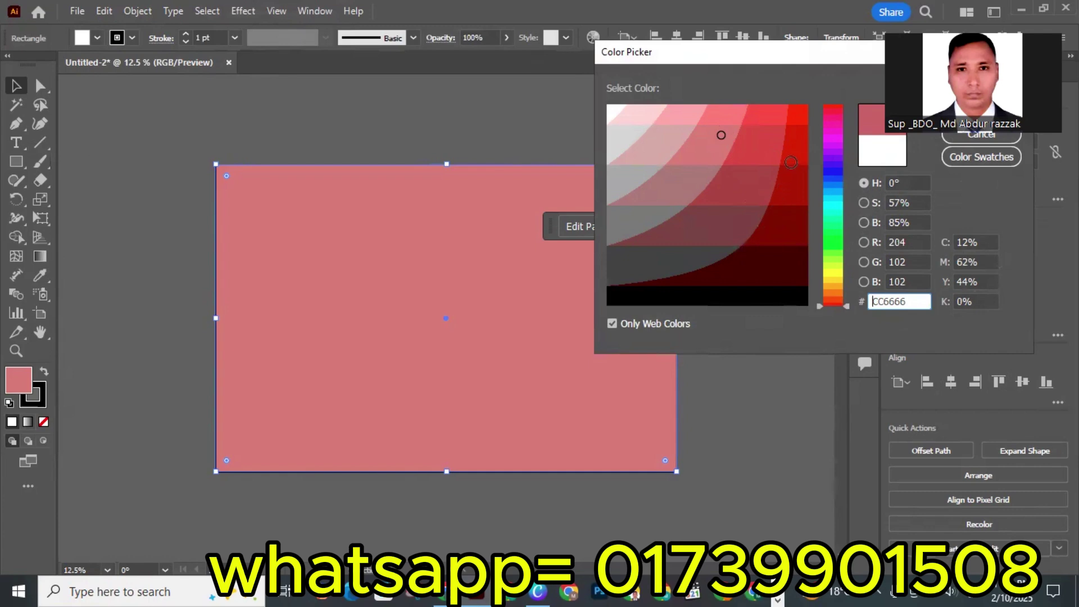
left_click(791, 161)
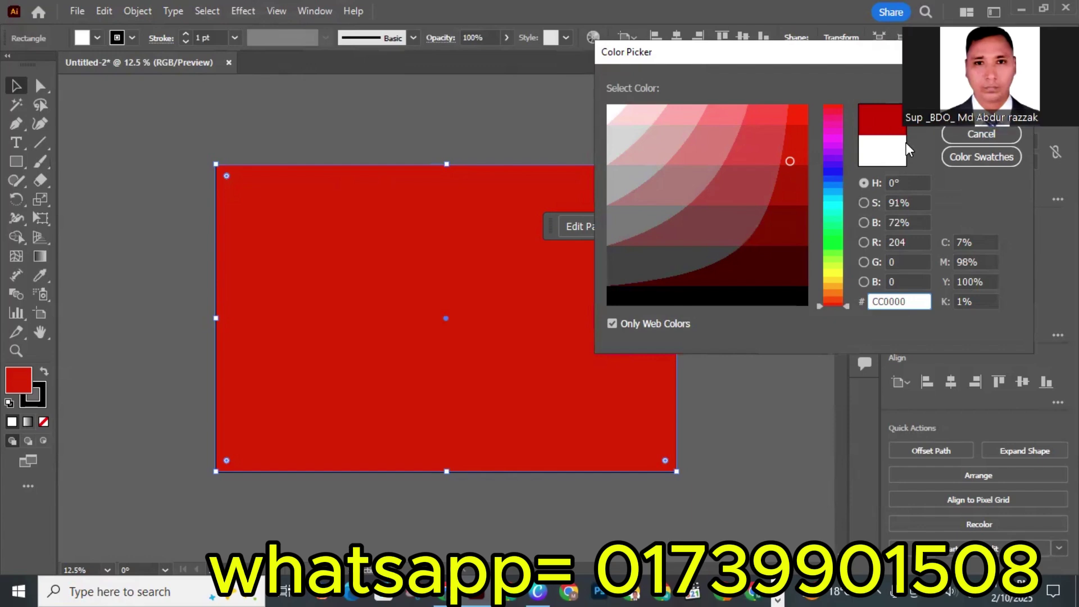
key("Return")
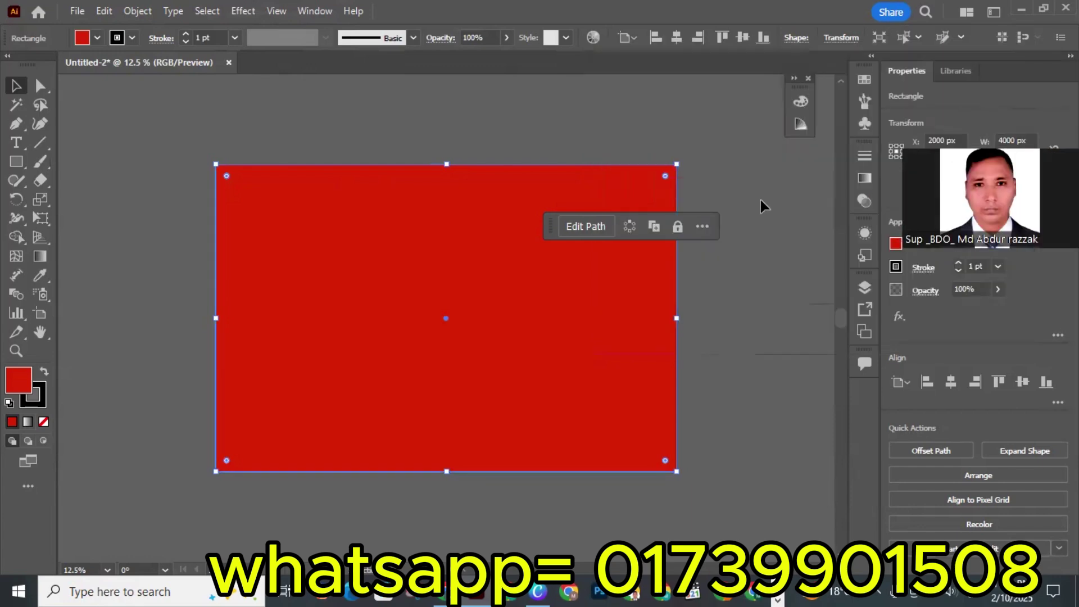
left_click(302, 143)
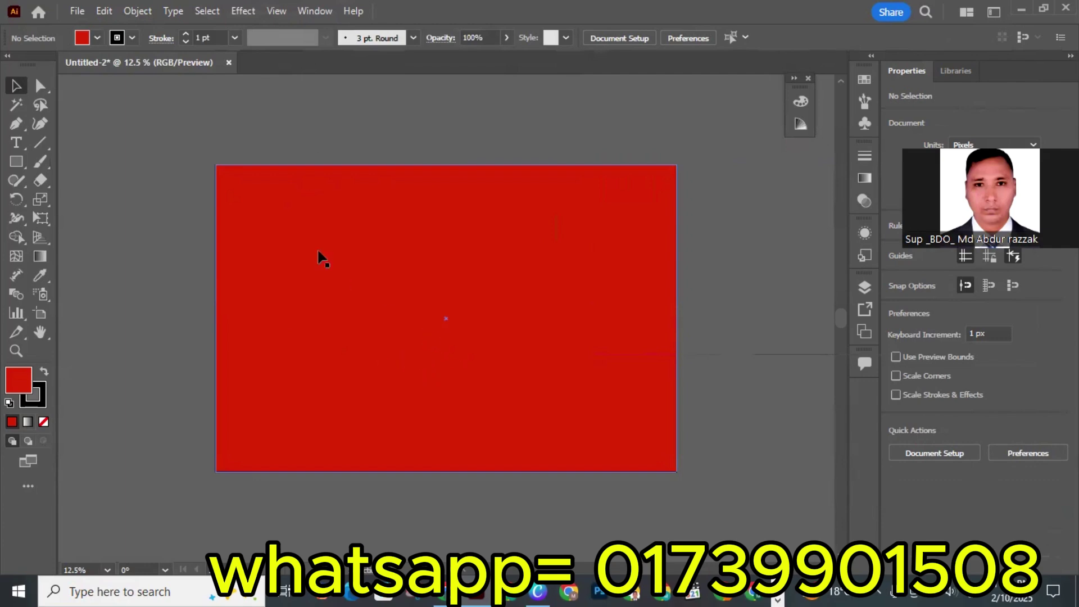
Divide the red rectangle into a gradient mesh of six columns and five rows with the Mesh tool
left_click(16, 257)
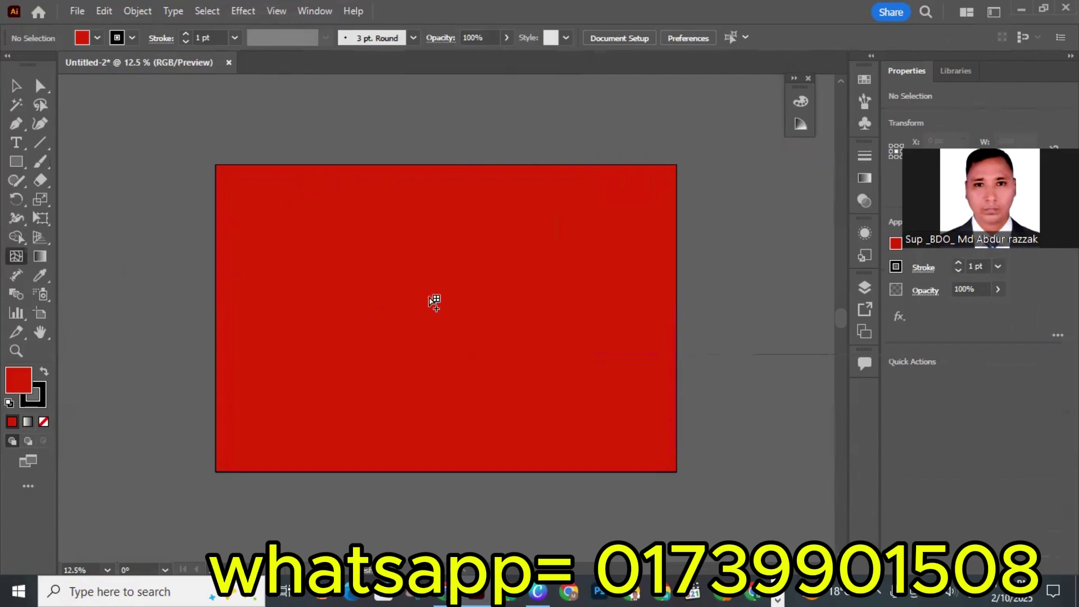
left_click(291, 218)
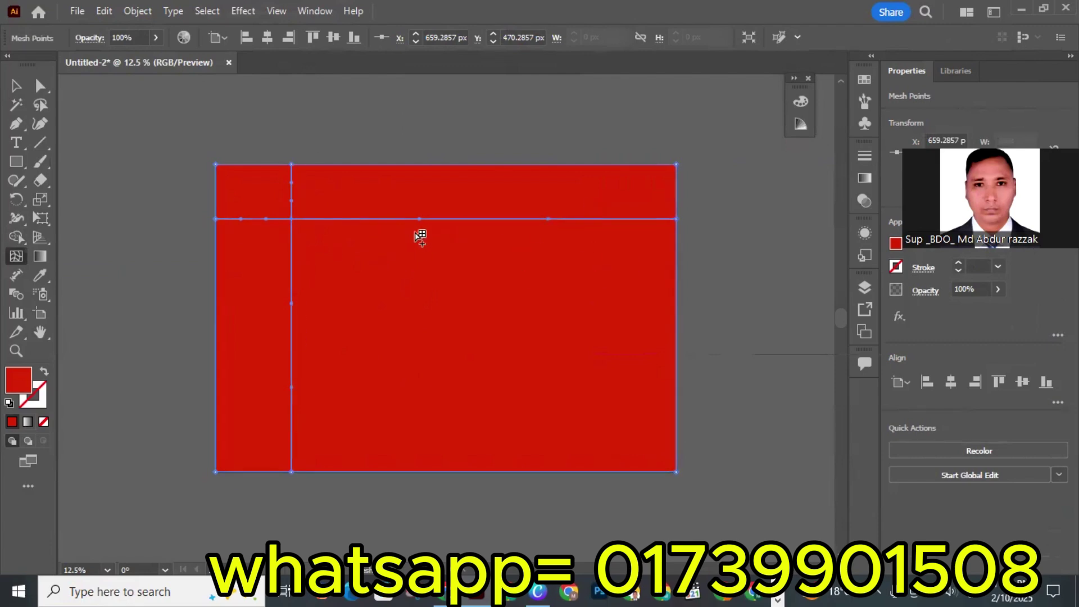
left_click(592, 219)
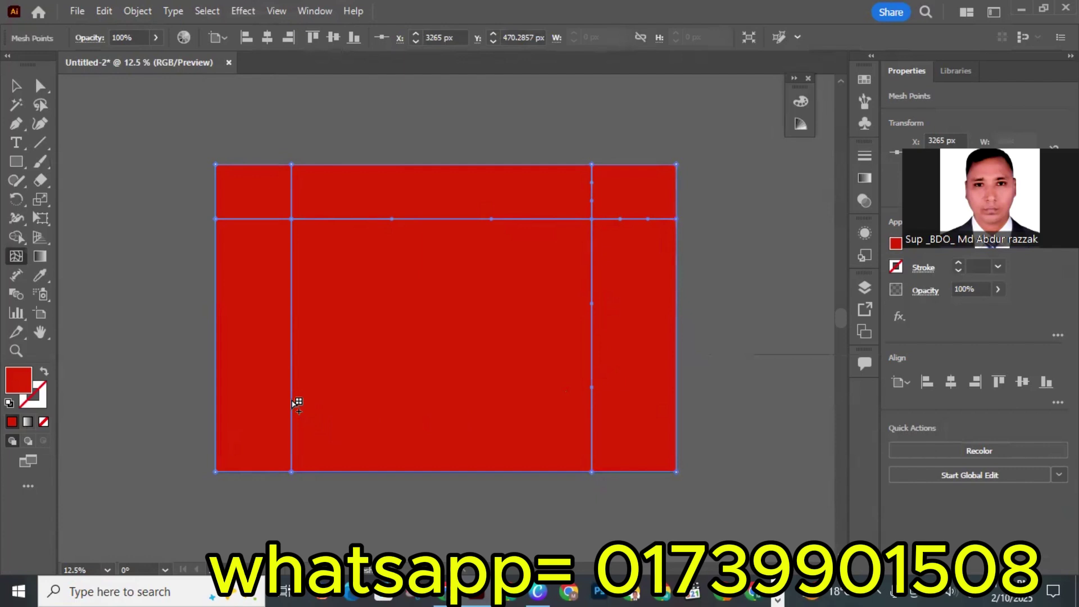
left_click(293, 405)
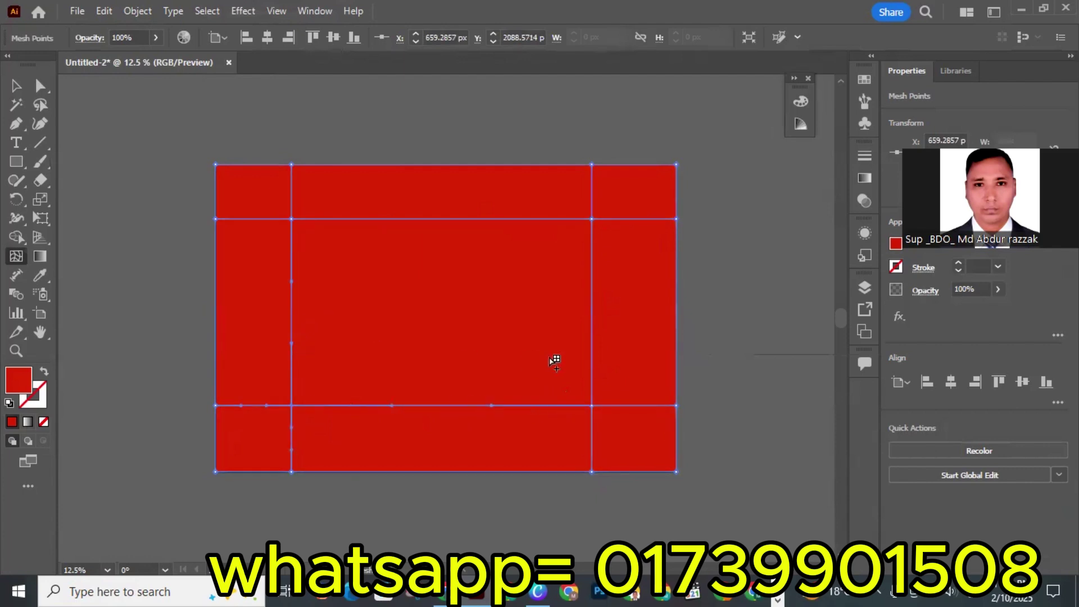
left_click(592, 343)
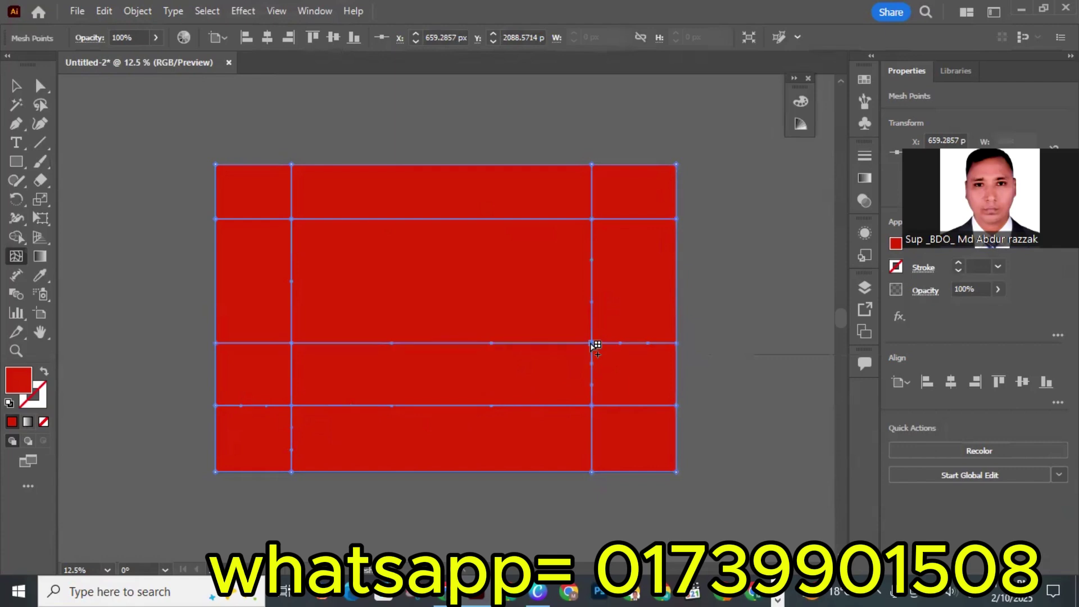
left_click(291, 281)
left_click(294, 277)
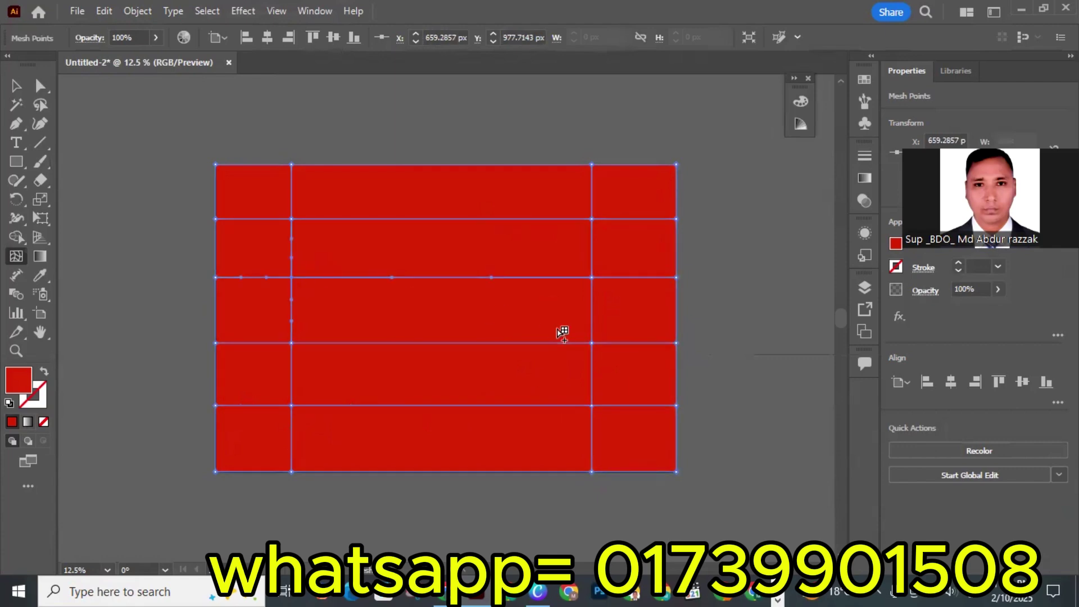
left_click(526, 219)
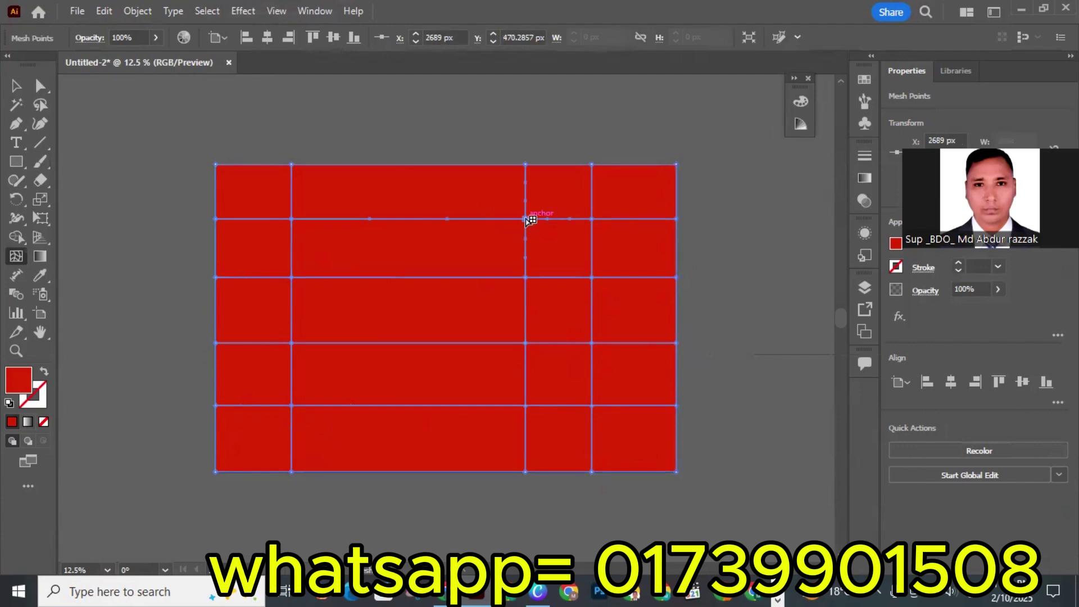
left_click(459, 405)
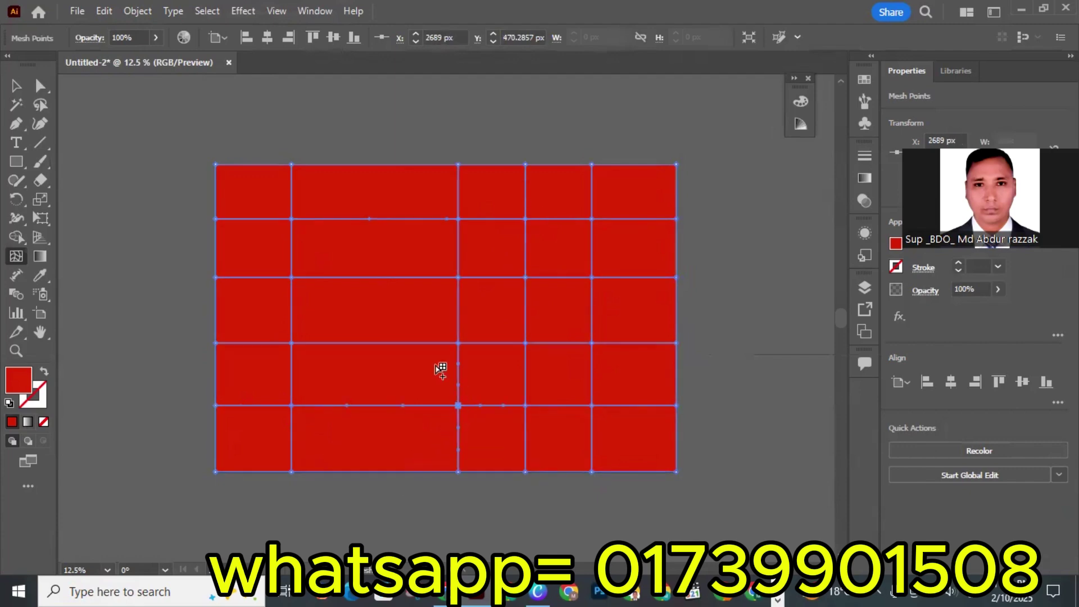
left_click(376, 220)
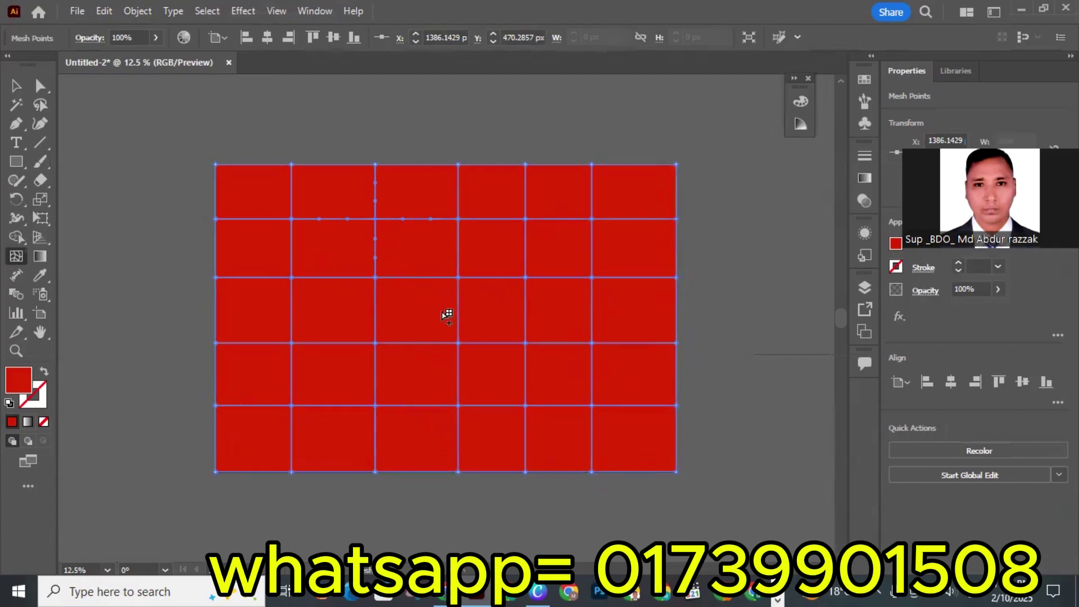
Expand and enlarge the colour spectrum, and colour the third mesh point of the second horizontal mesh line yellow FFE410
left_click(41, 90)
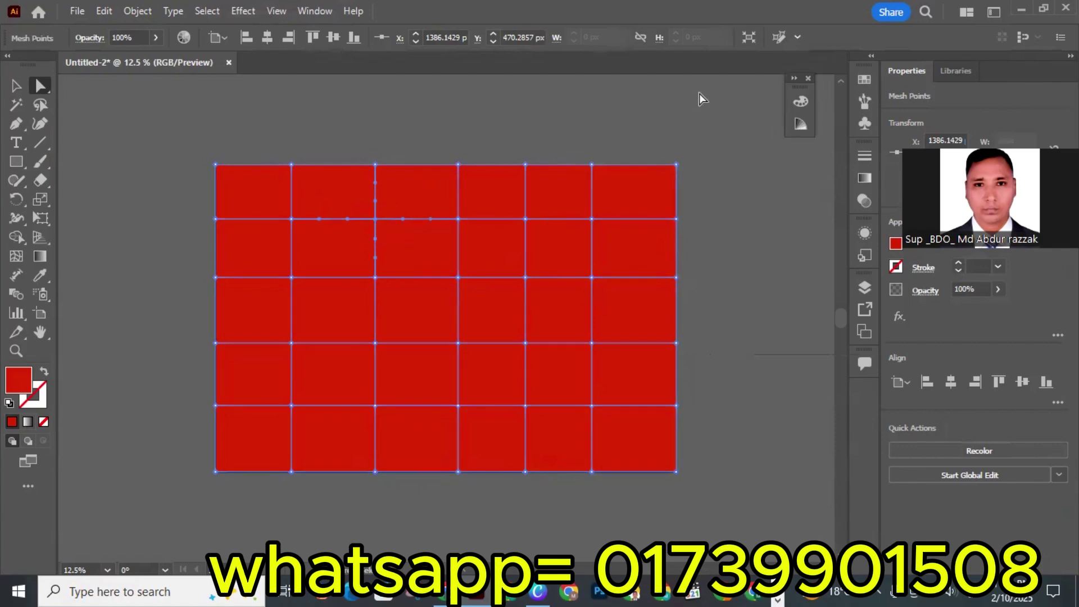
left_click(795, 80)
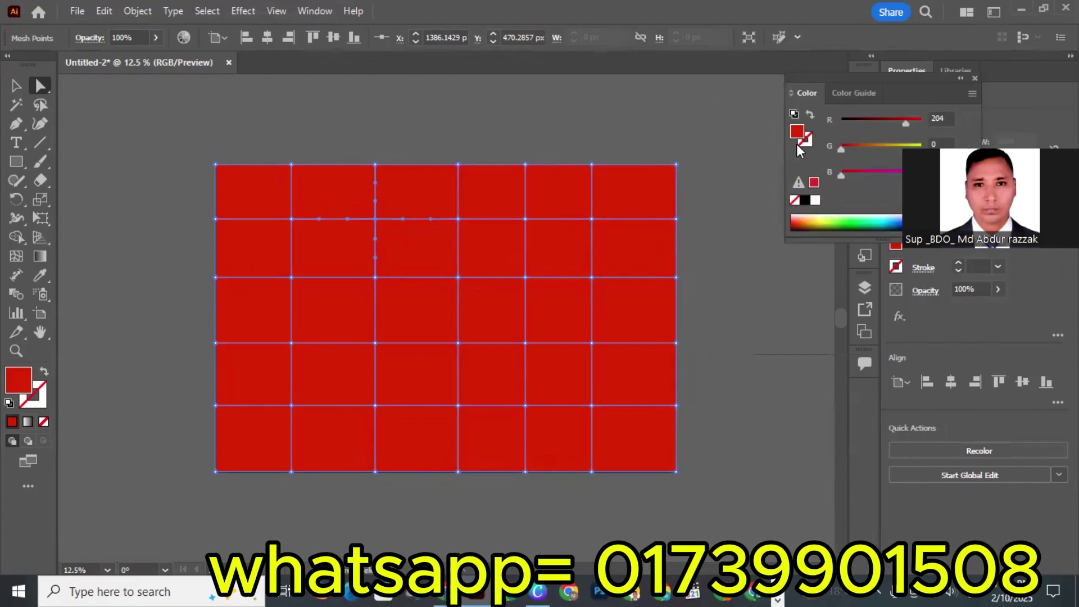
left_click_drag(854, 240, 879, 376)
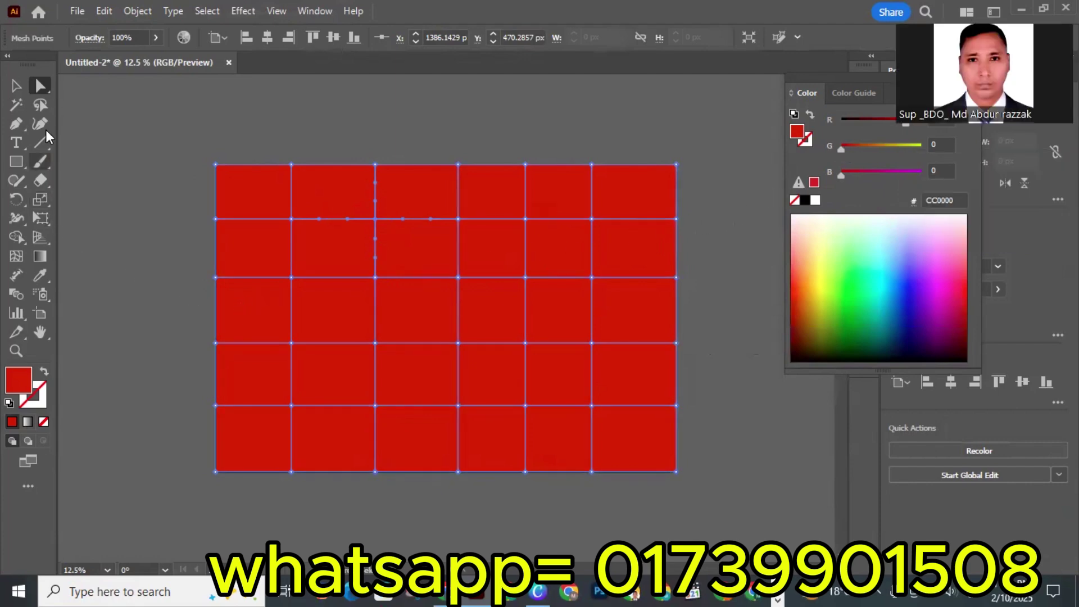
left_click(41, 86)
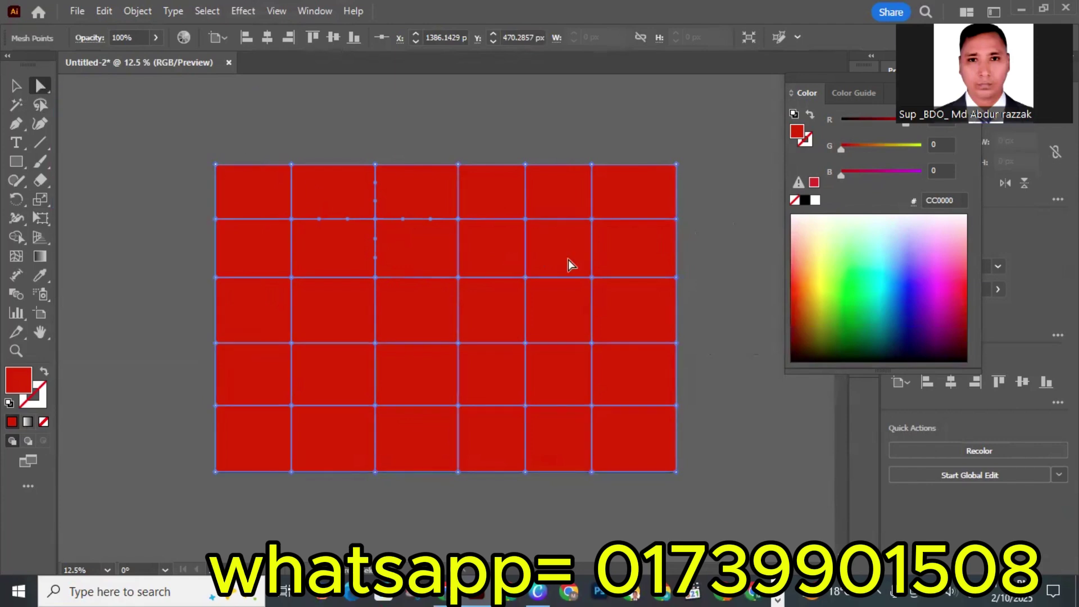
left_click(817, 281)
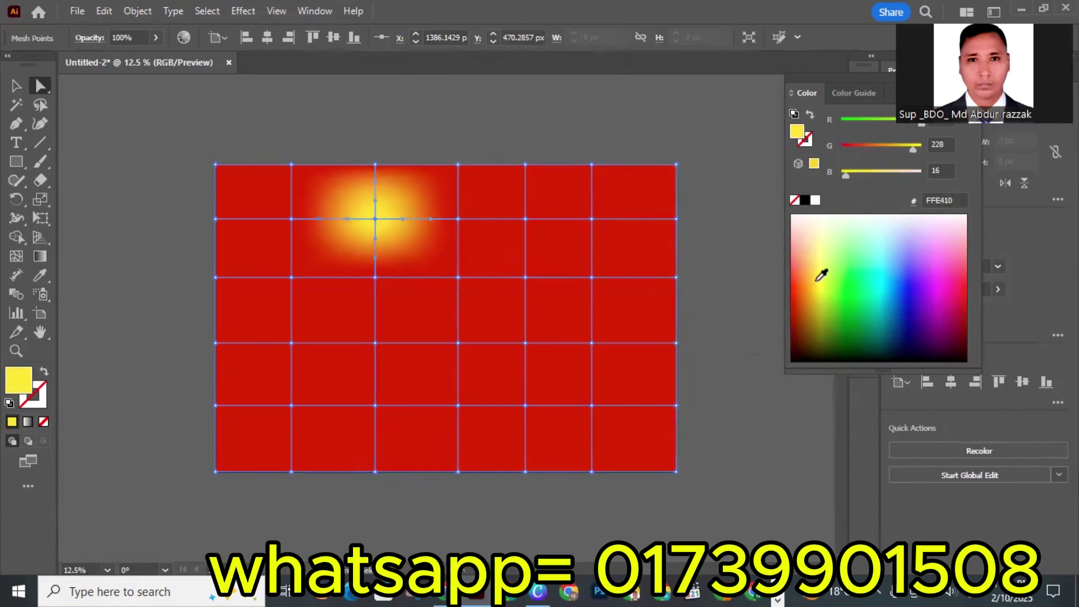
Colour the fourth, fifth and sixth mesh points of the second horizontal mesh line green 4BFF58, pale green C6FFAA and periwinkle 7A8AFF
left_click(459, 220)
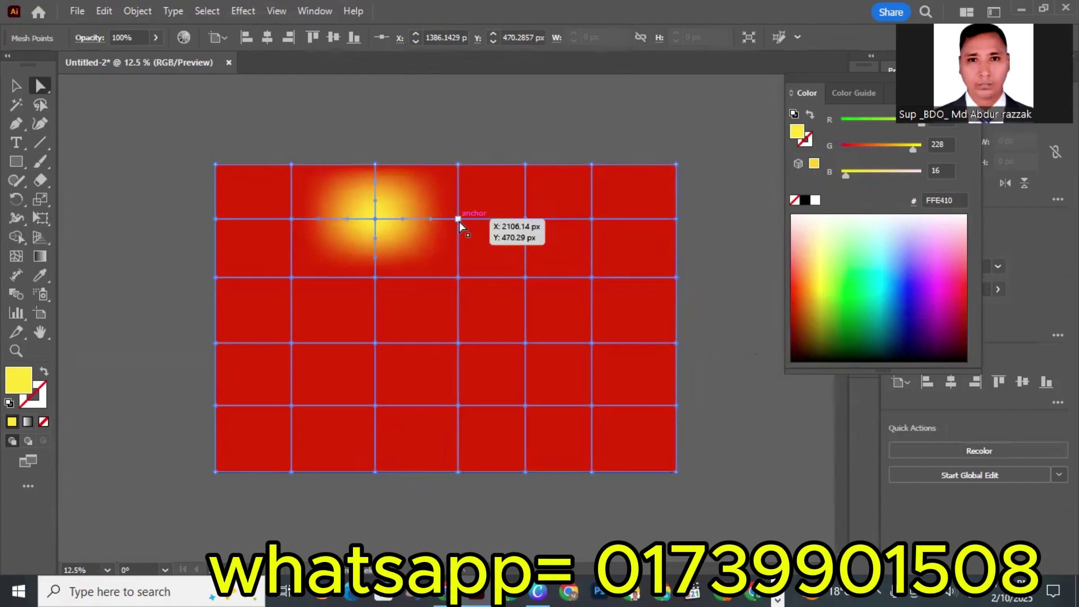
left_click(853, 261)
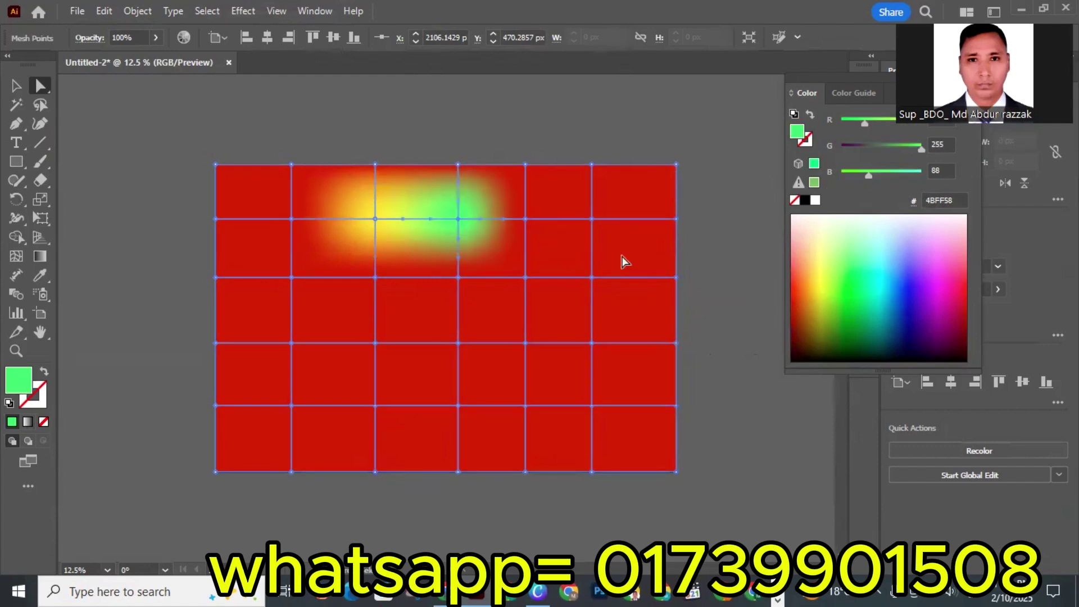
left_click(527, 220)
left_click(840, 235)
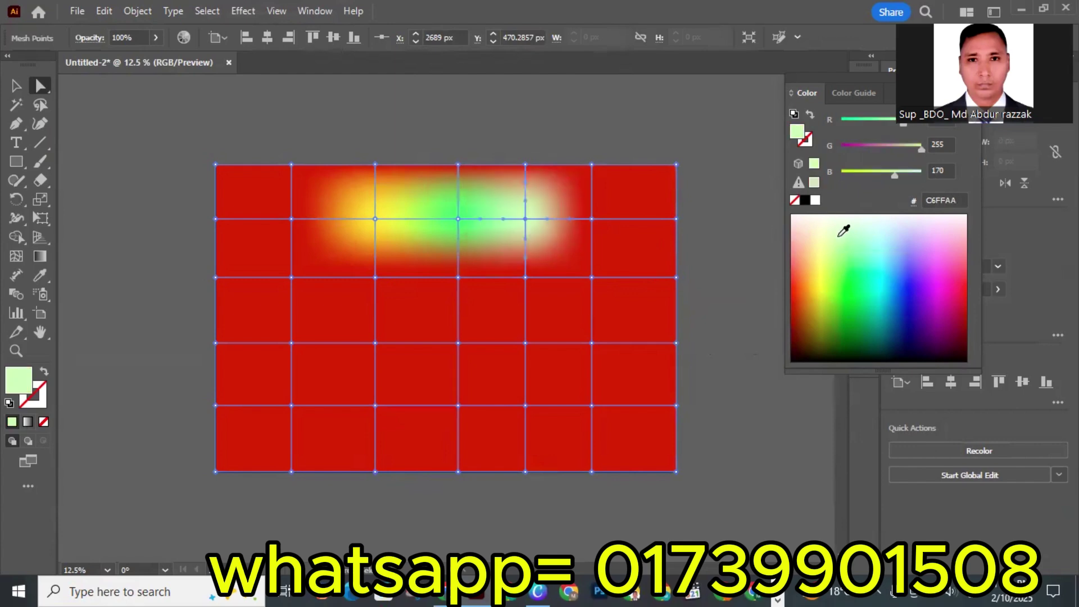
left_click(592, 220)
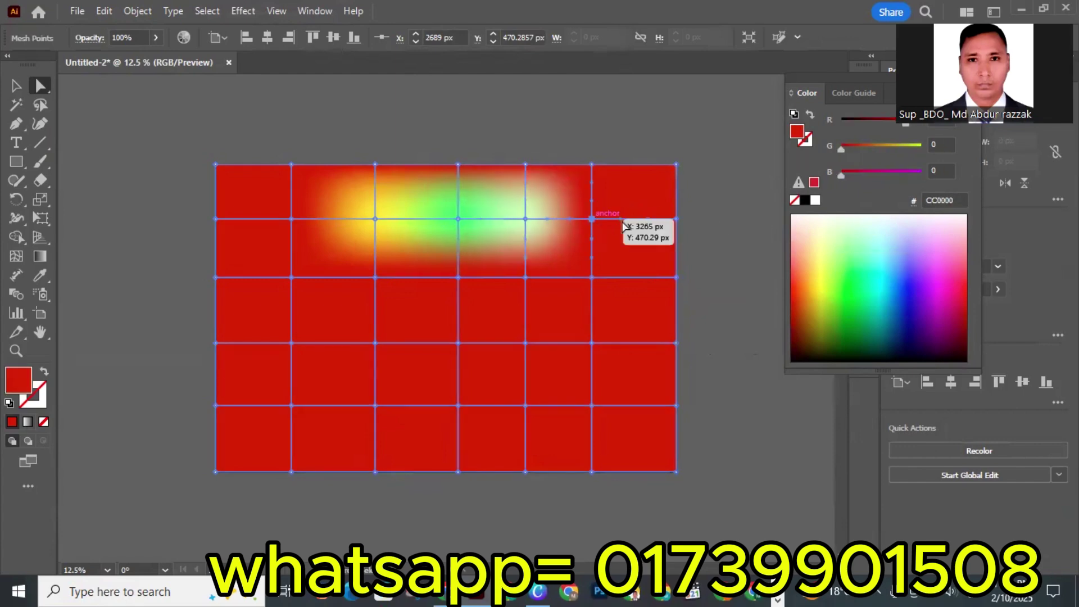
left_click(906, 242)
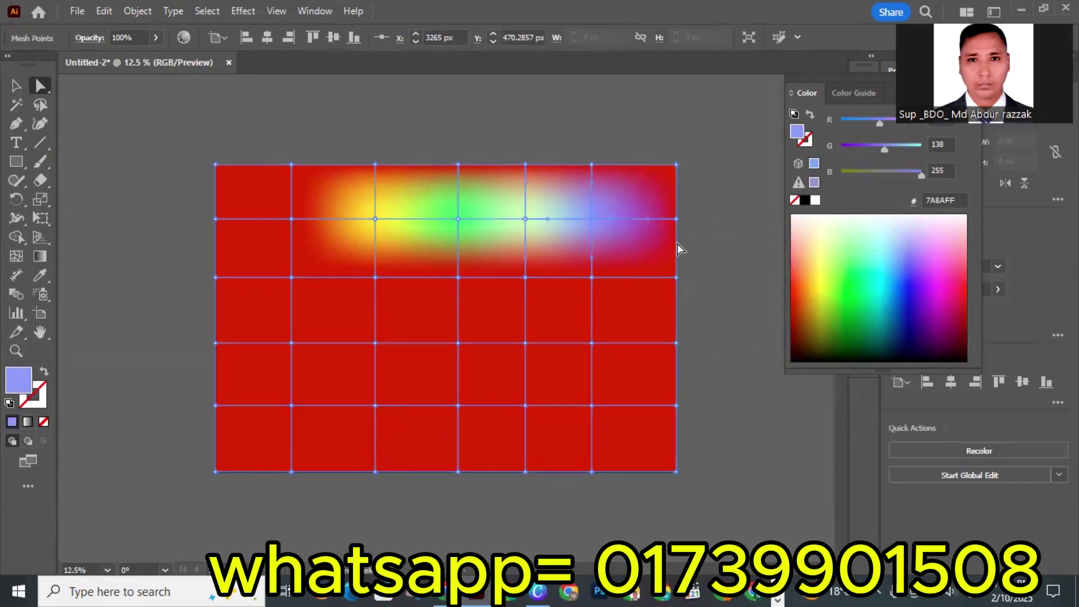
Colour the mesh's top-right corner point pale green C6FFC7 and the last-column patch in the third row light blue 5C98FF
left_click(676, 165)
left_click(848, 222)
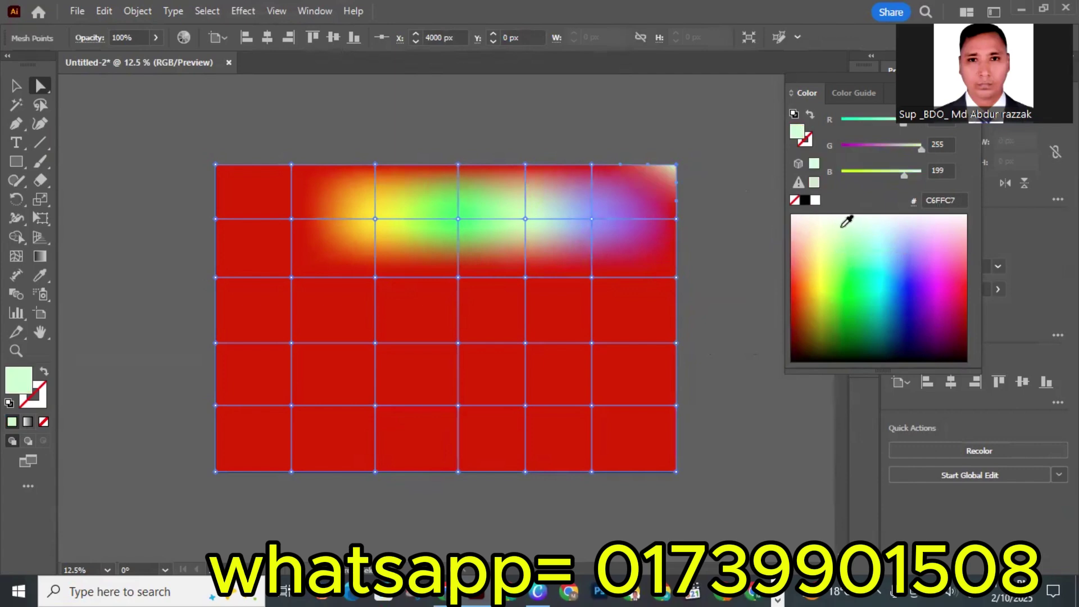
left_click(674, 280)
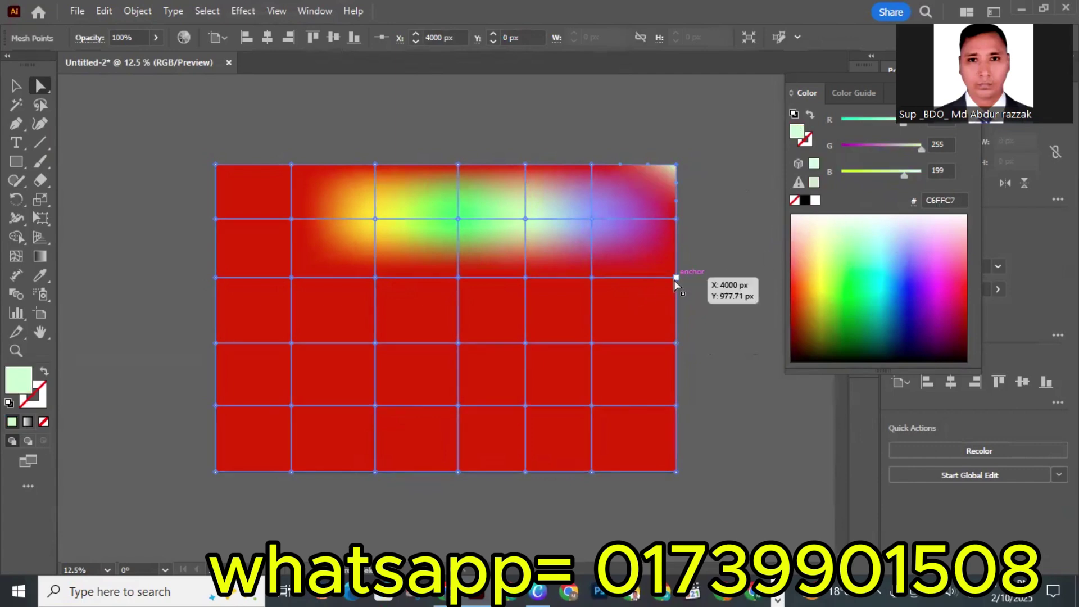
left_click(903, 252)
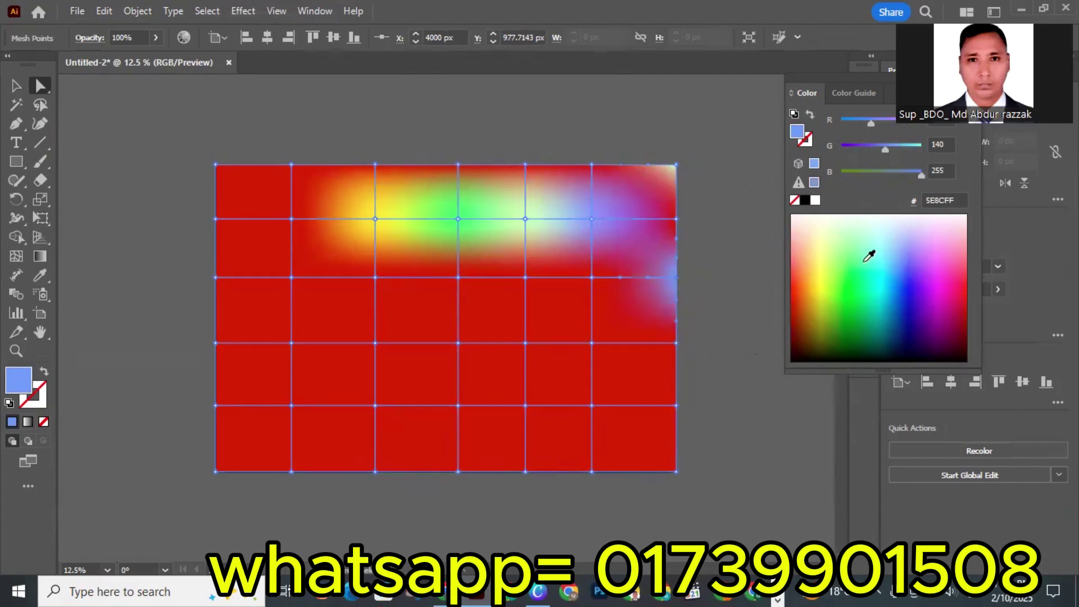
left_click(597, 288)
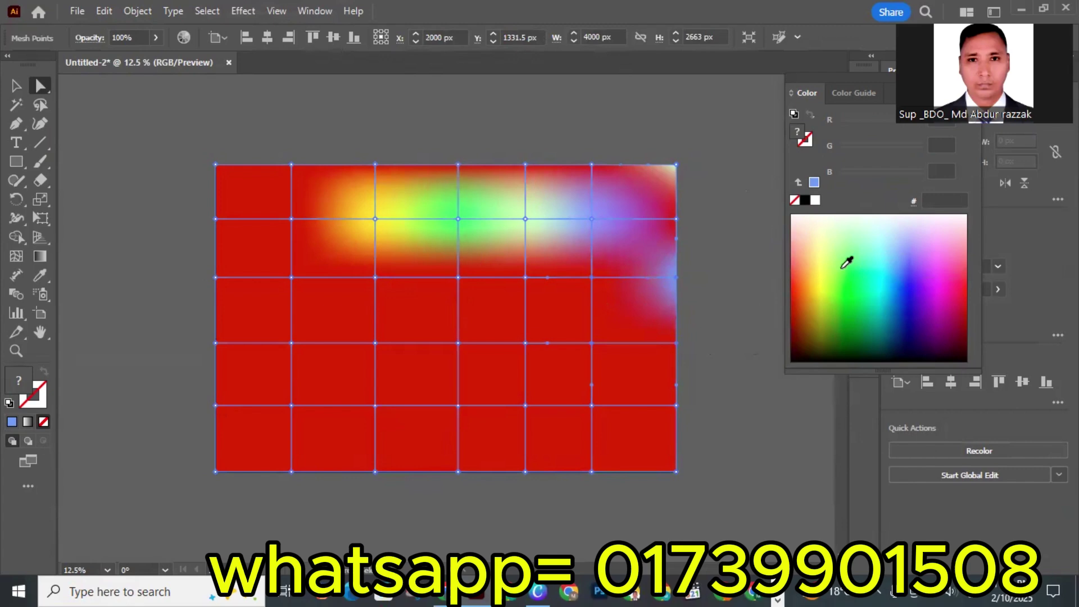
left_click(901, 247)
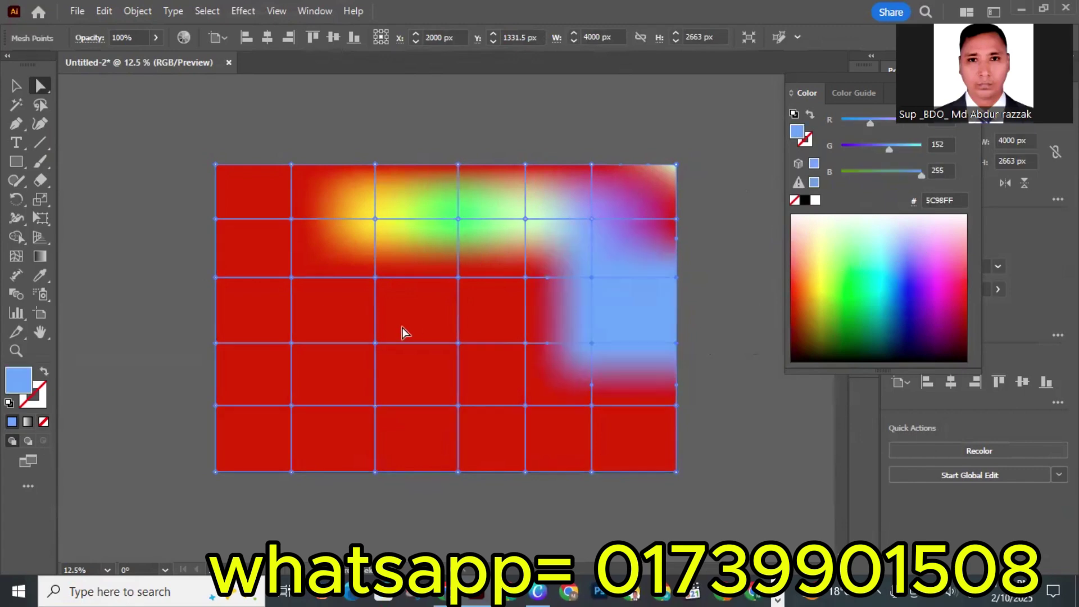
Colour the second to fifth mesh points of the third horizontal line magenta FF2BCA, violet-pink E143FF, dark blue 0060A5 and peach FFC192
left_click(291, 277)
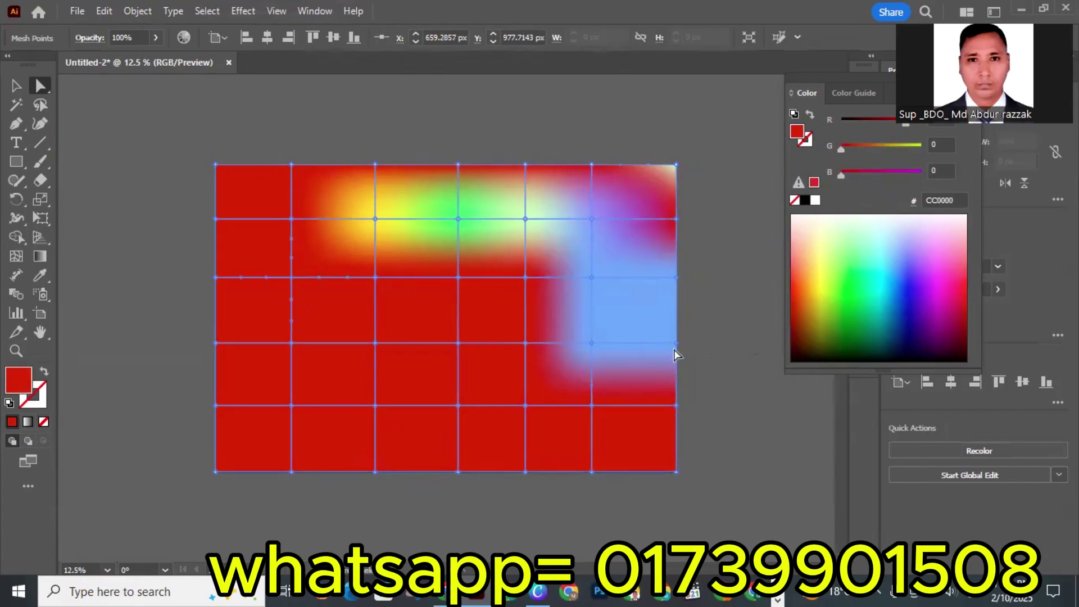
left_click(944, 275)
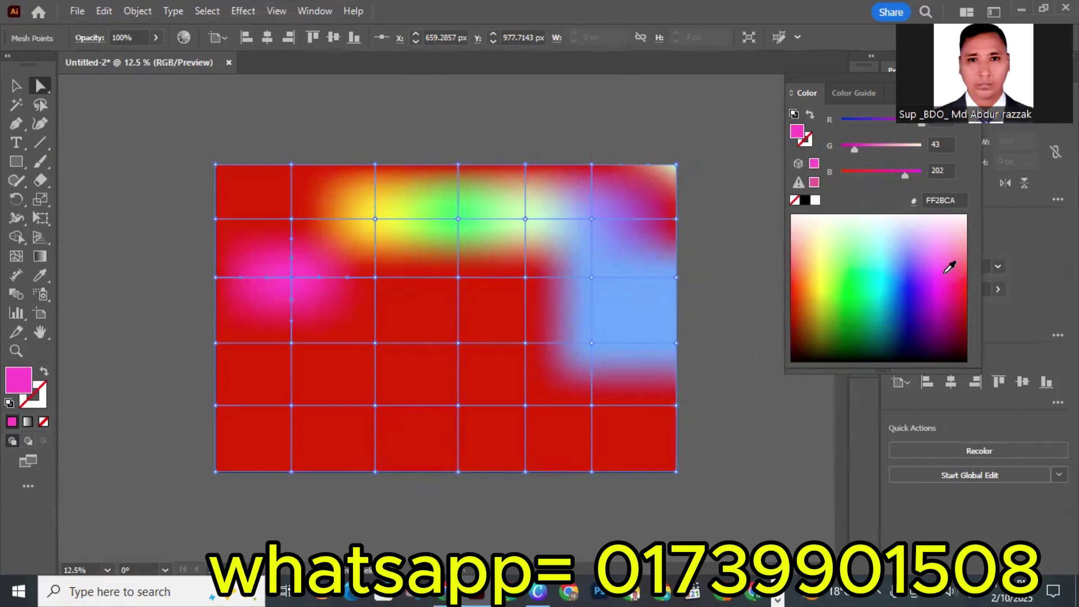
left_click(379, 279)
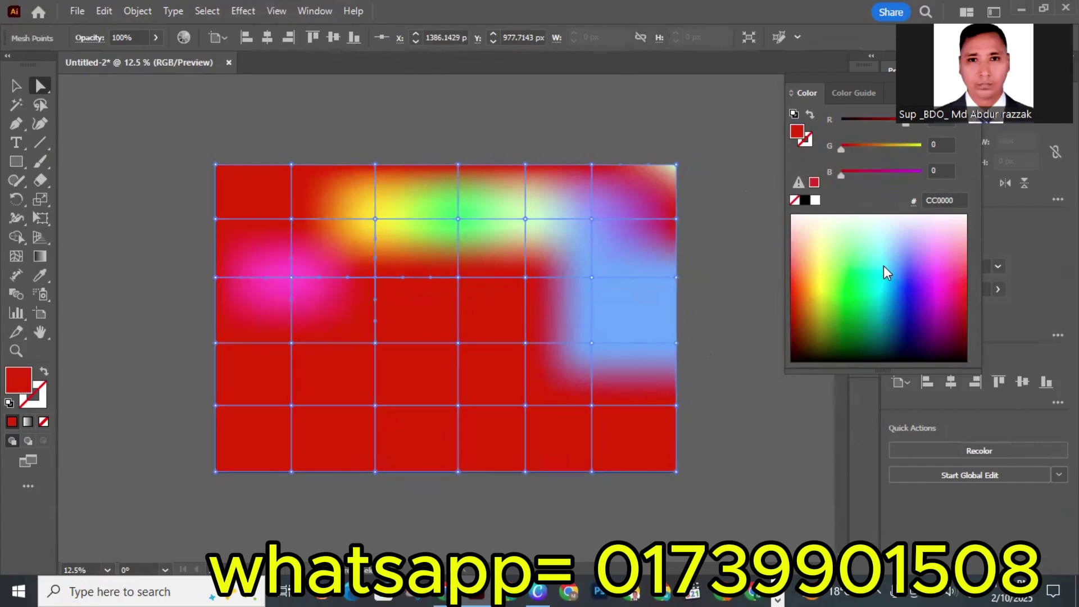
left_click(932, 266)
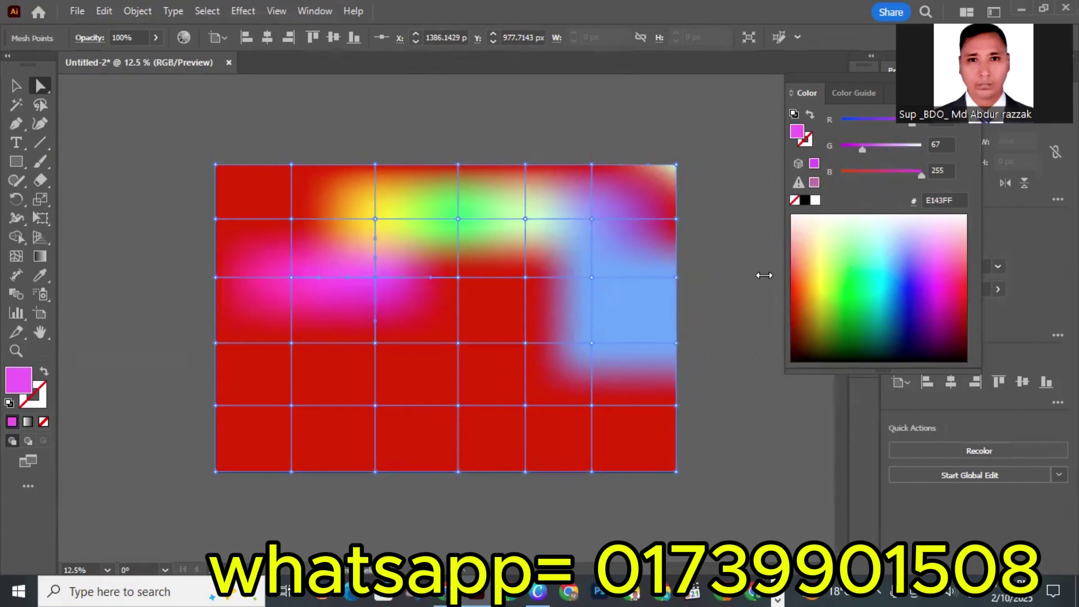
left_click(461, 277)
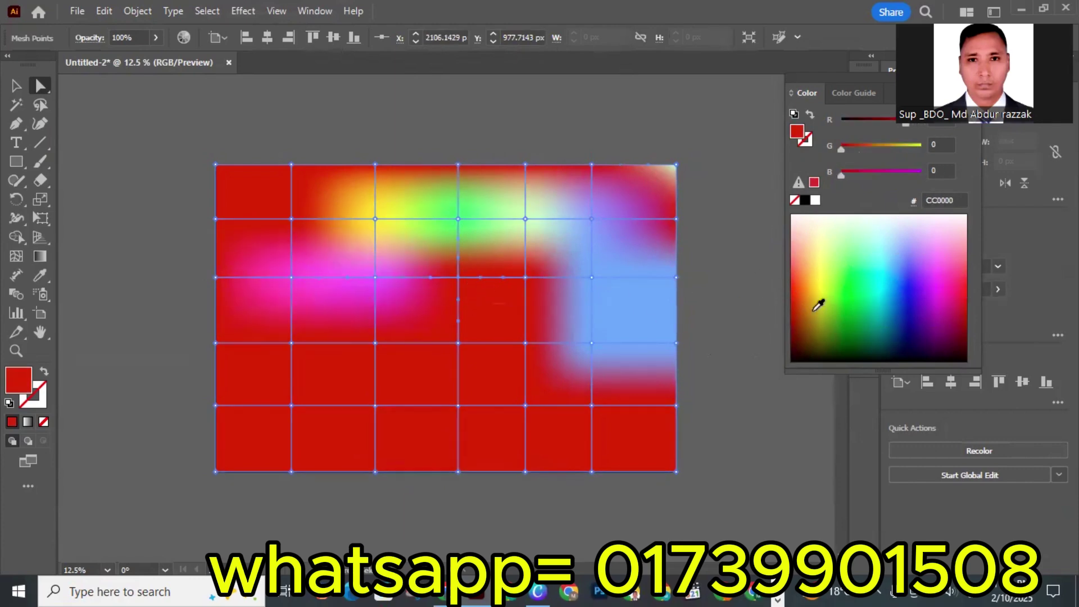
left_click(893, 310)
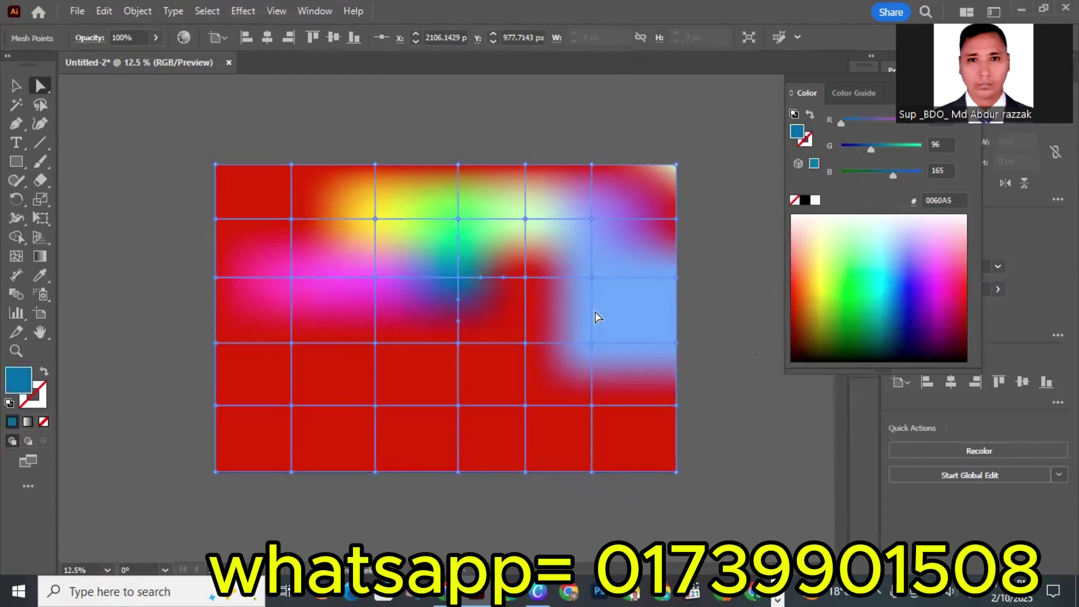
left_click(523, 277)
left_click(804, 242)
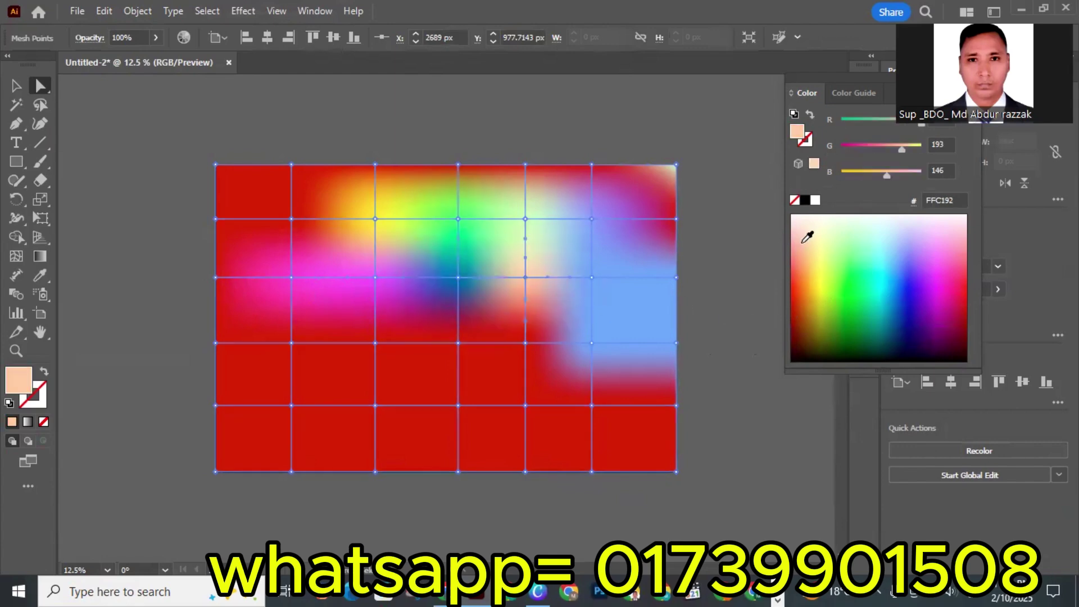
Colour the fourth horizontal mesh line's fifth point peach FFD09A, its fourth point a similar peach and its third point green 00F47A
left_click(526, 343)
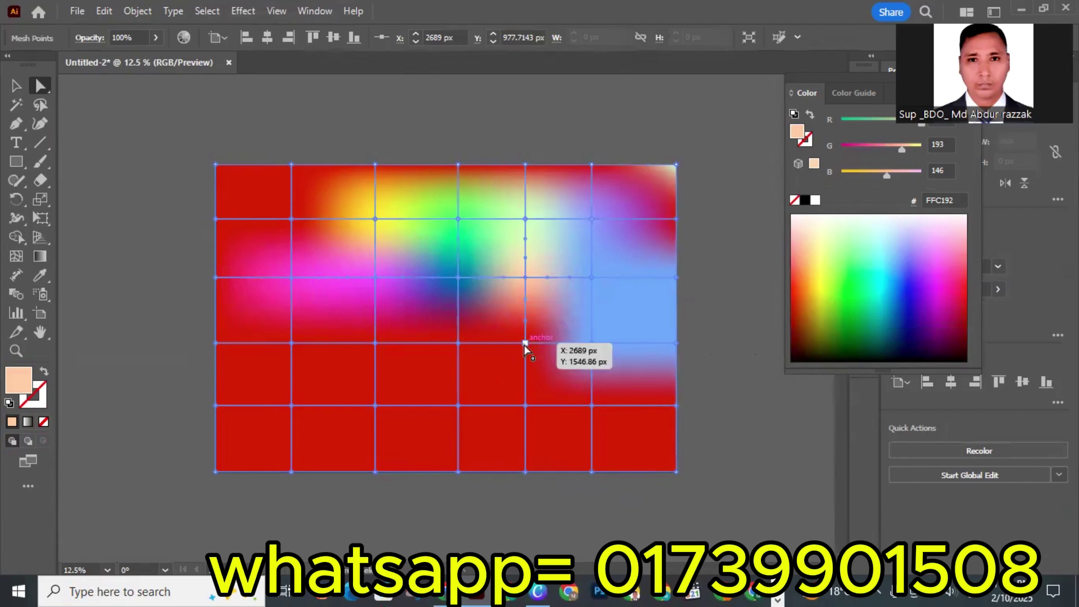
left_click(808, 240)
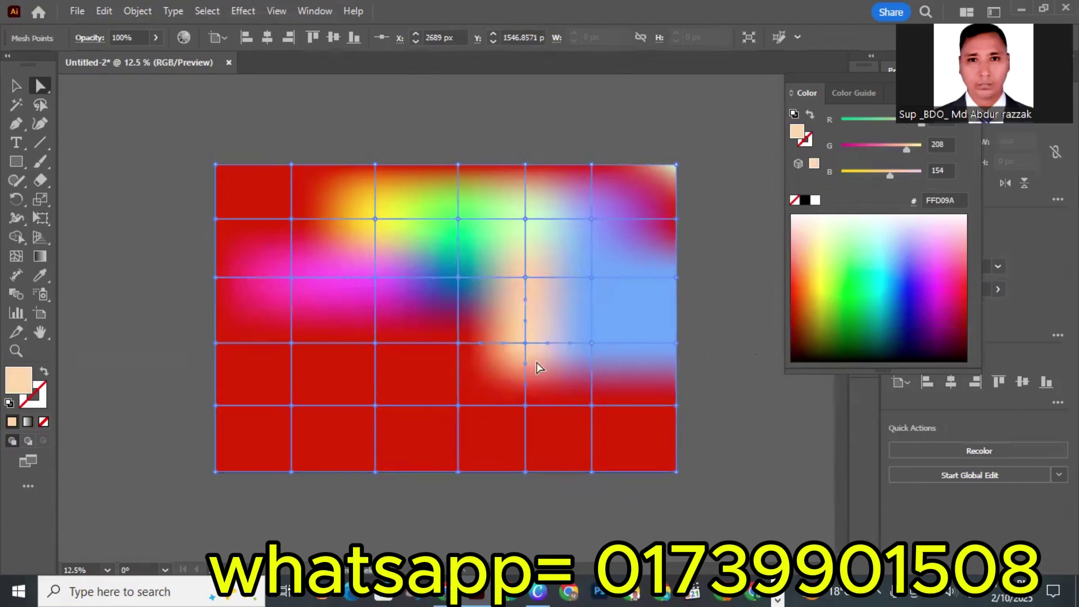
left_click(460, 345)
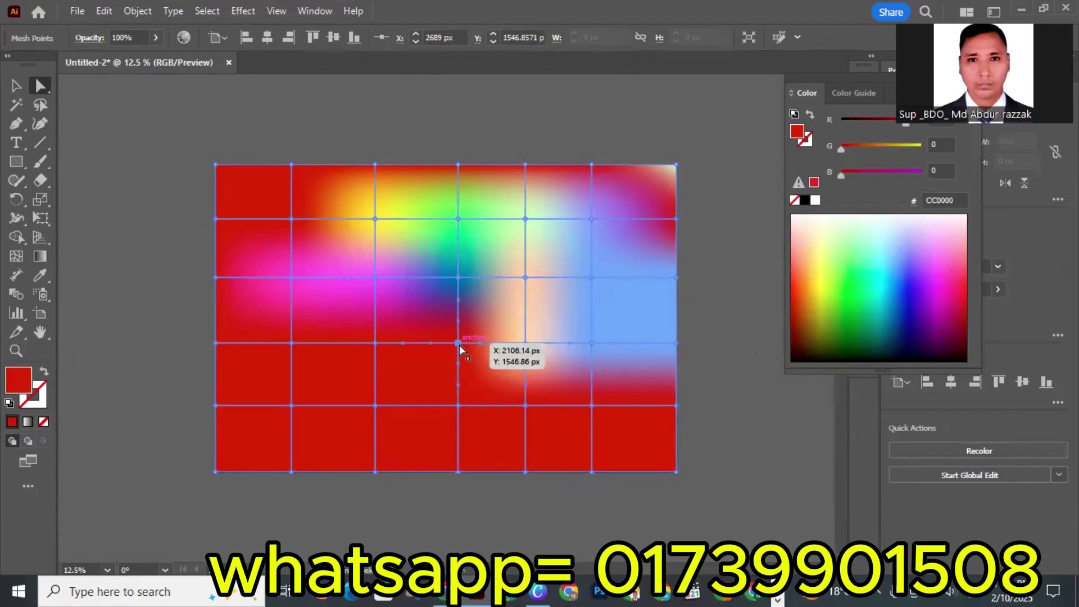
left_click(873, 316)
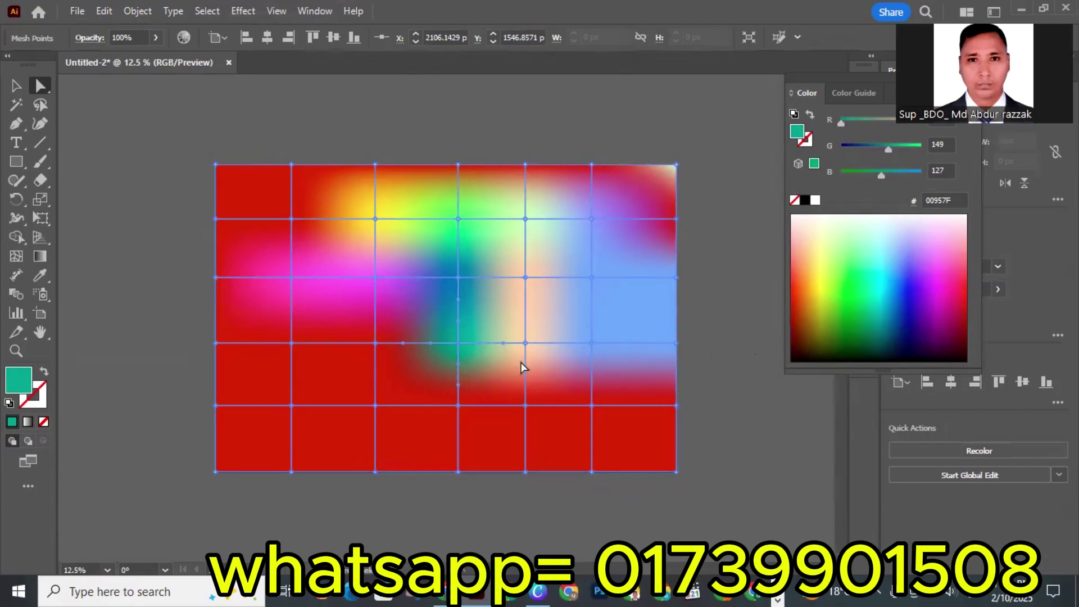
left_click(810, 241)
left_click(374, 344)
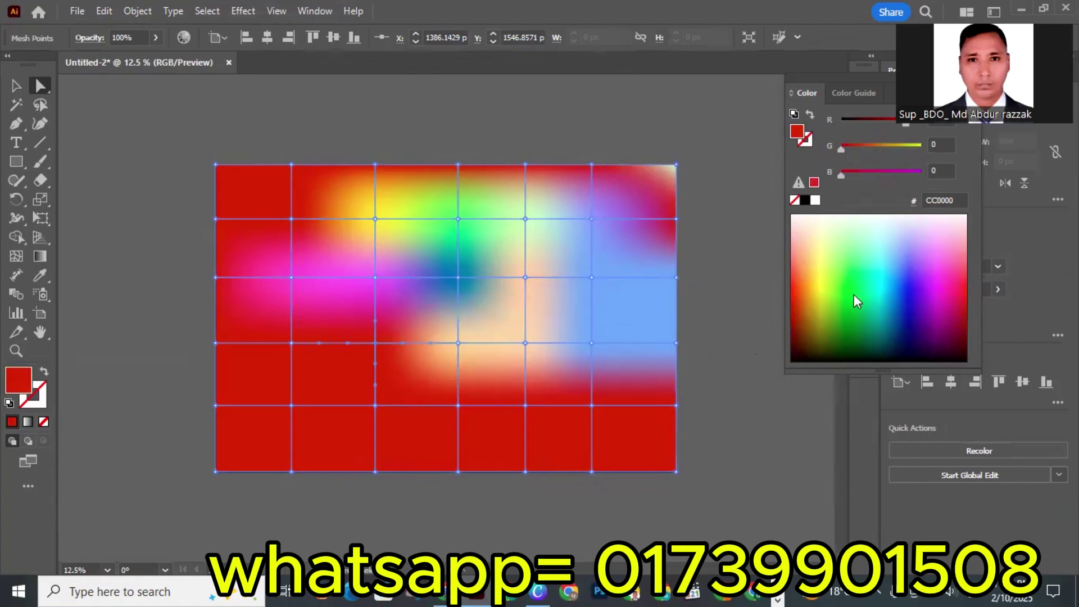
left_click(864, 289)
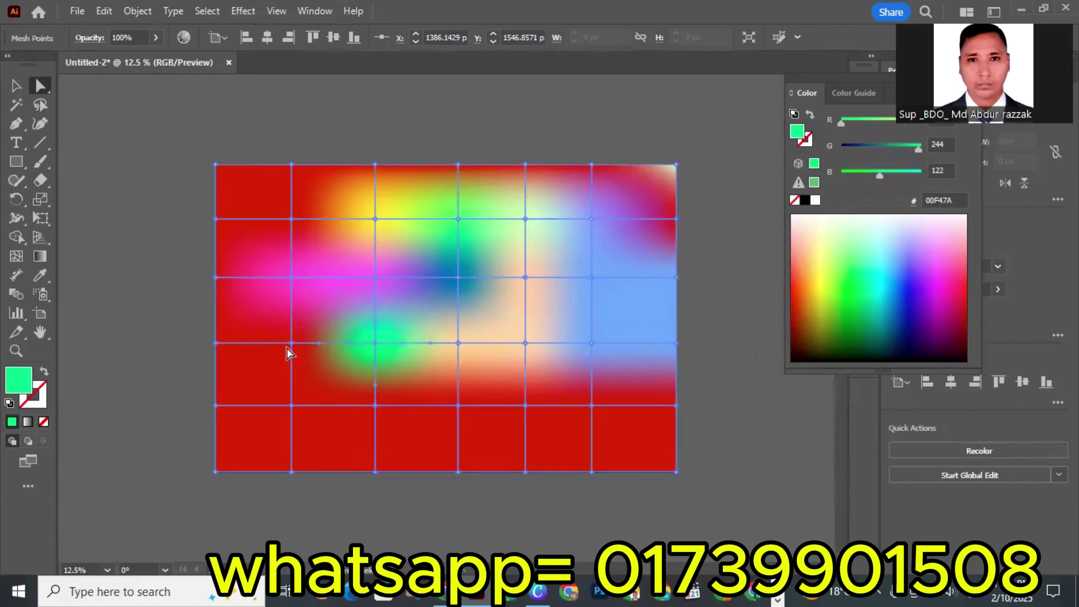
Colour the first-column patch in the fourth row aqua 6CFFD9, and the second mesh line's first two points cream and pale orange FFD892
key("ctrl+a")
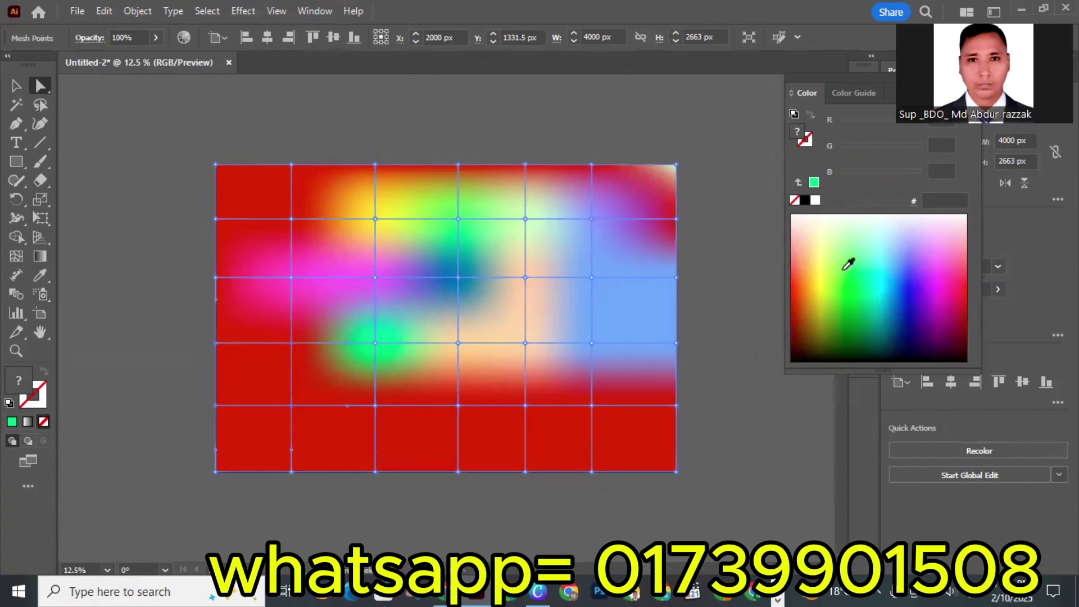
left_click(876, 248)
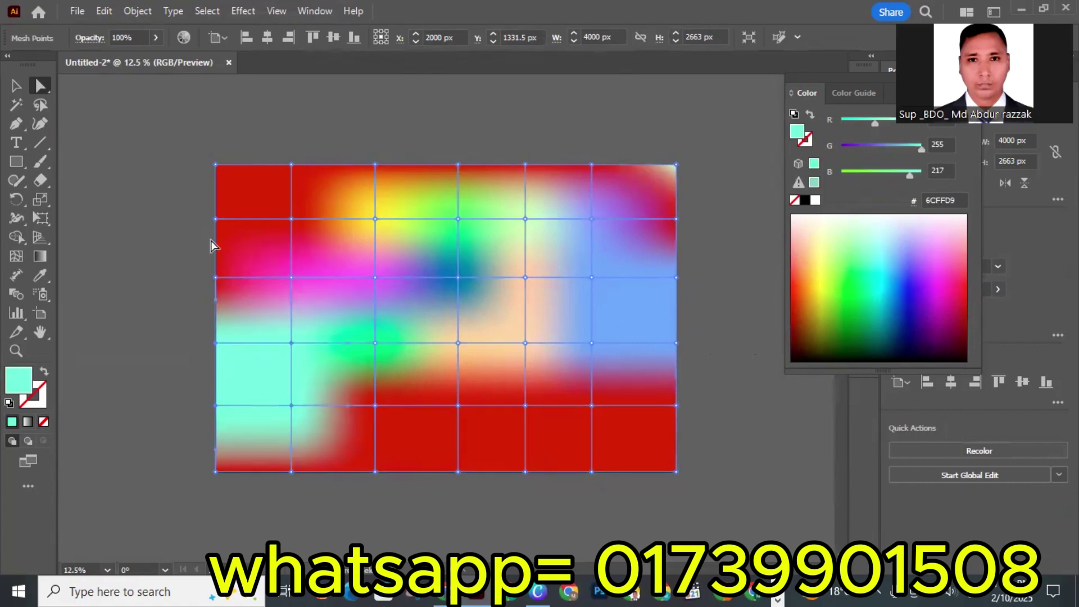
left_click(216, 219)
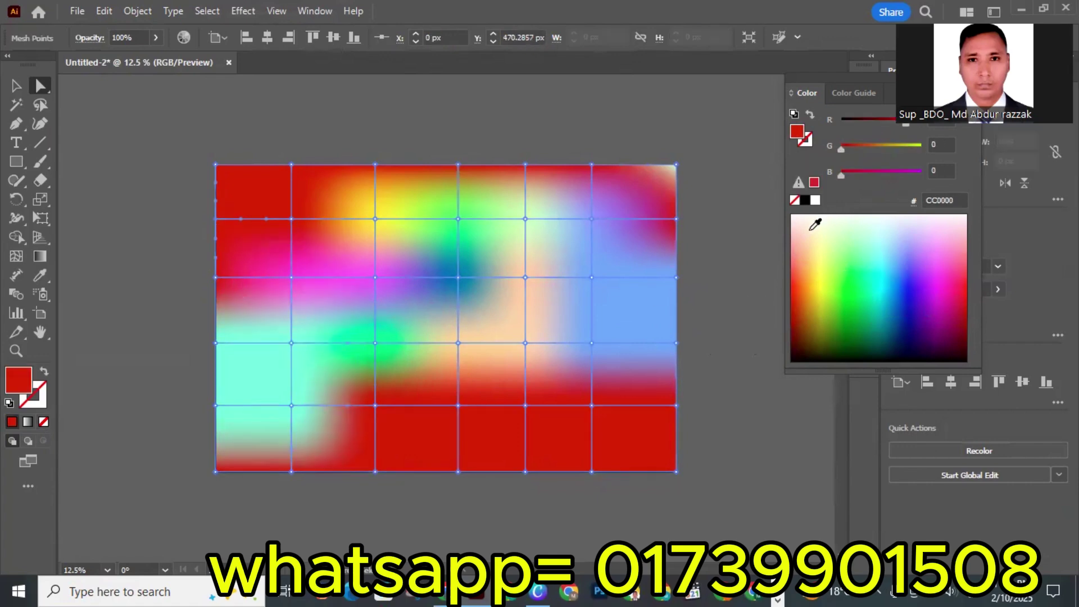
left_click(814, 224)
left_click(292, 220)
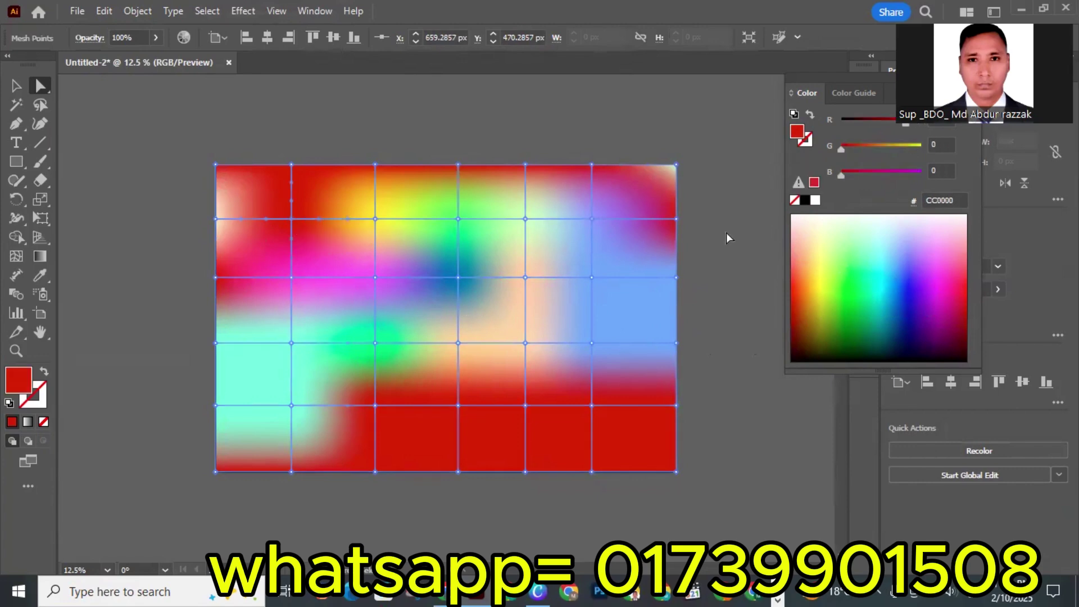
left_click(811, 242)
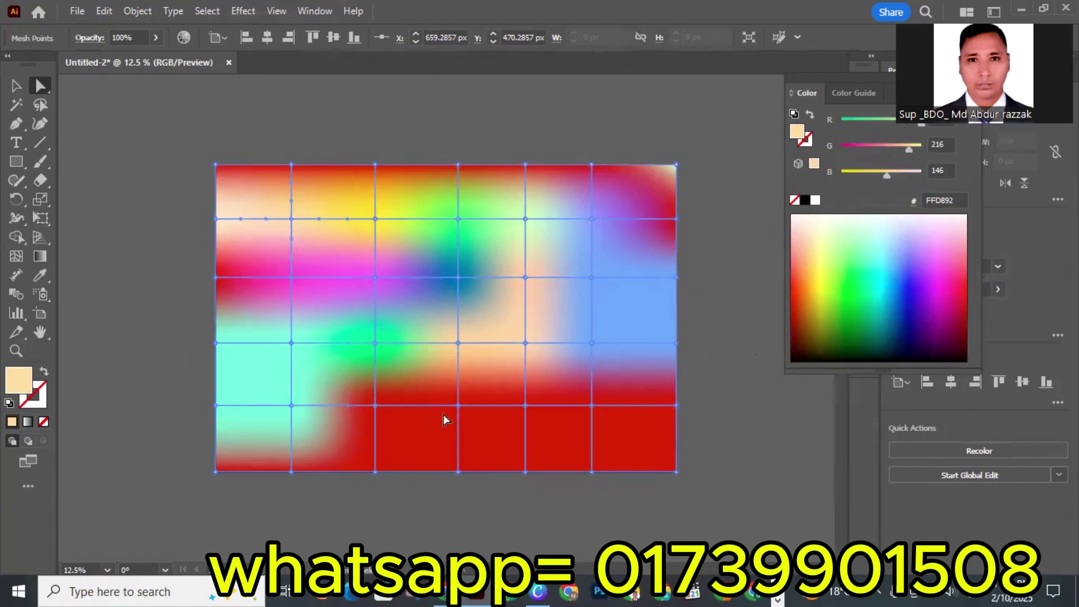
Colour the bottom mesh line's fourth and sixth points light blue A0D4FF and 92C8FF, and the fifth line's last point lilac ADA2FF
left_click(458, 471)
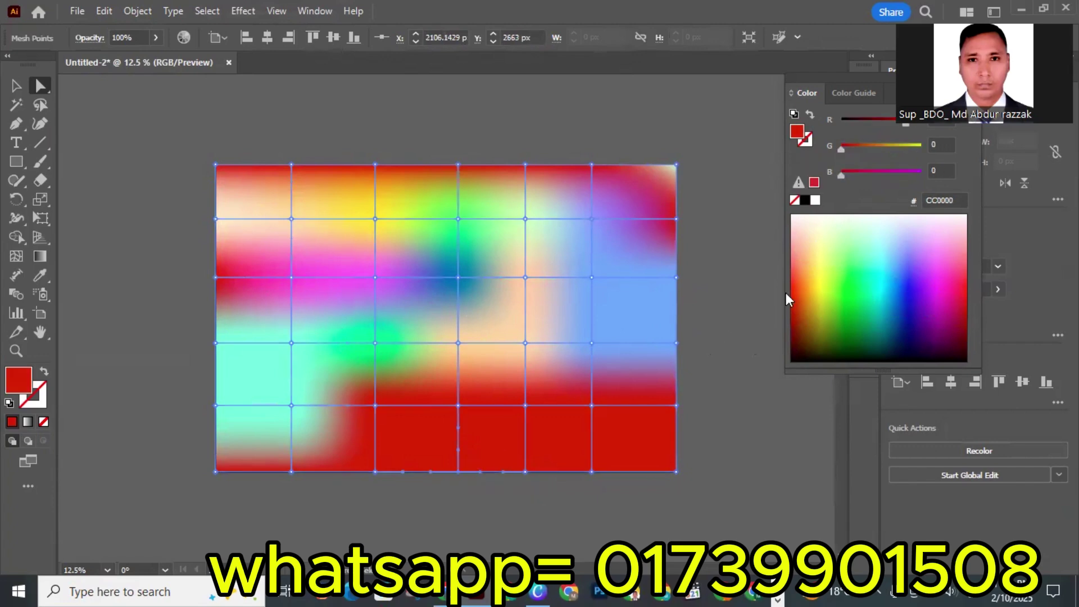
left_click(890, 245)
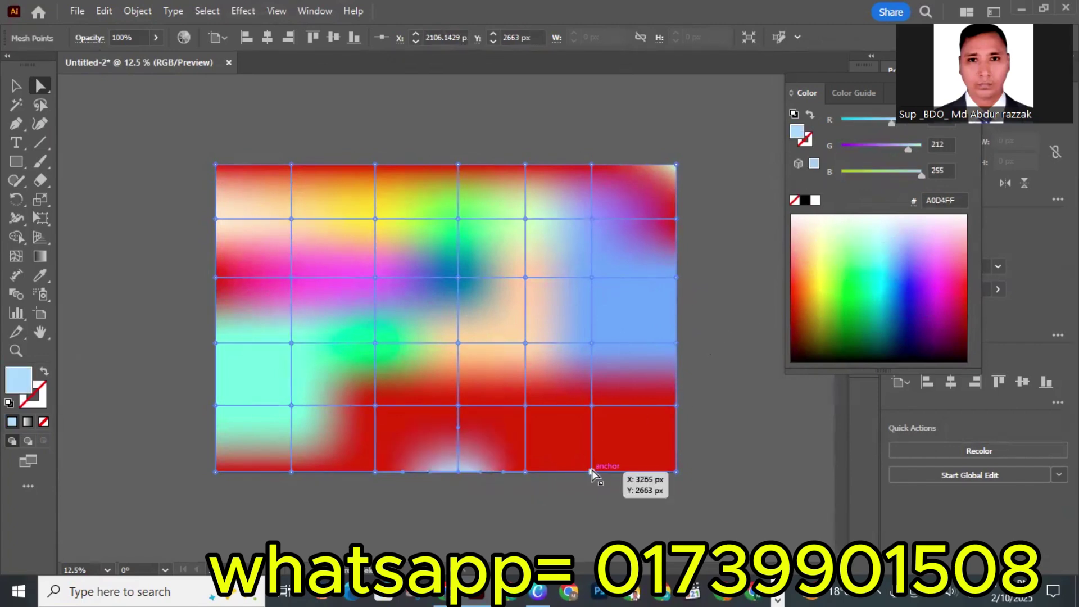
left_click(592, 472)
left_click(896, 236)
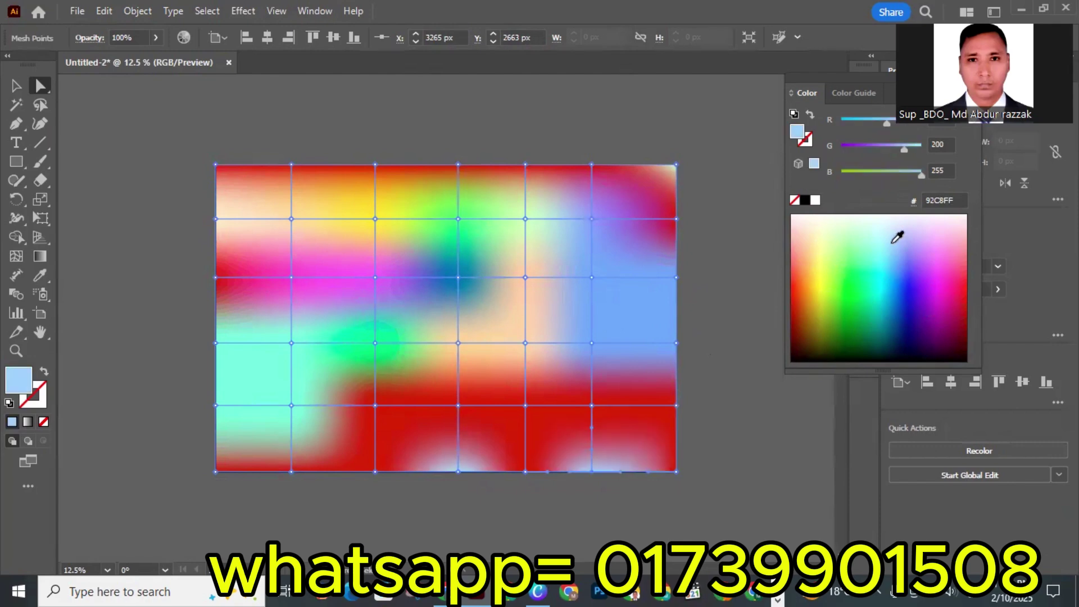
left_click(676, 406)
left_click(915, 233)
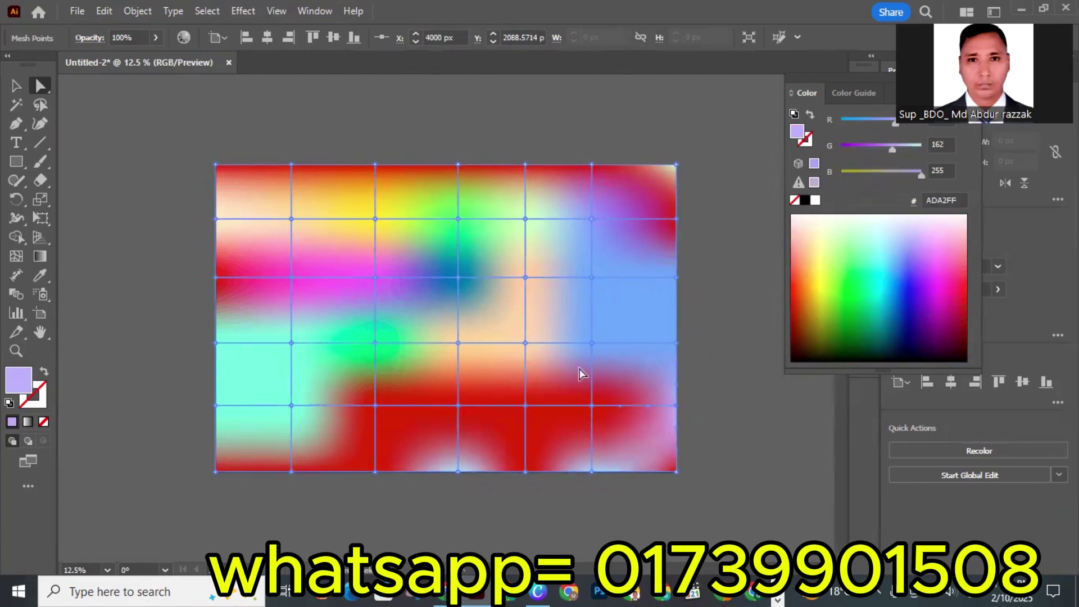
Colour the bottom-row patch in the fifth column aqua A0FFF0, and the fifth mesh line's third and fourth points pale cyan 9DF8FF and blue 2D2BFF
left_click(620, 373)
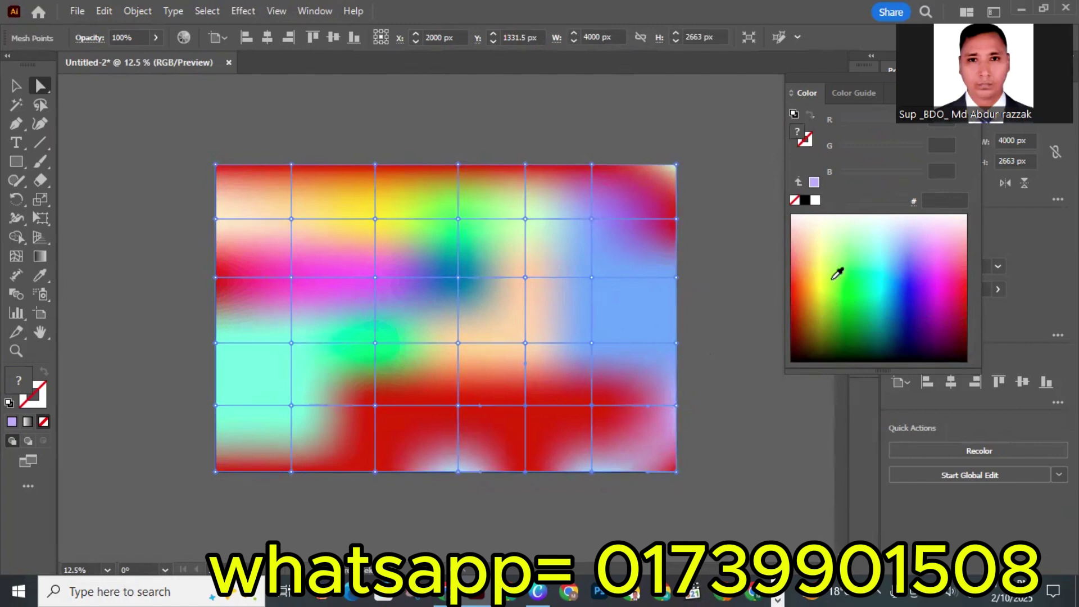
left_click(877, 233)
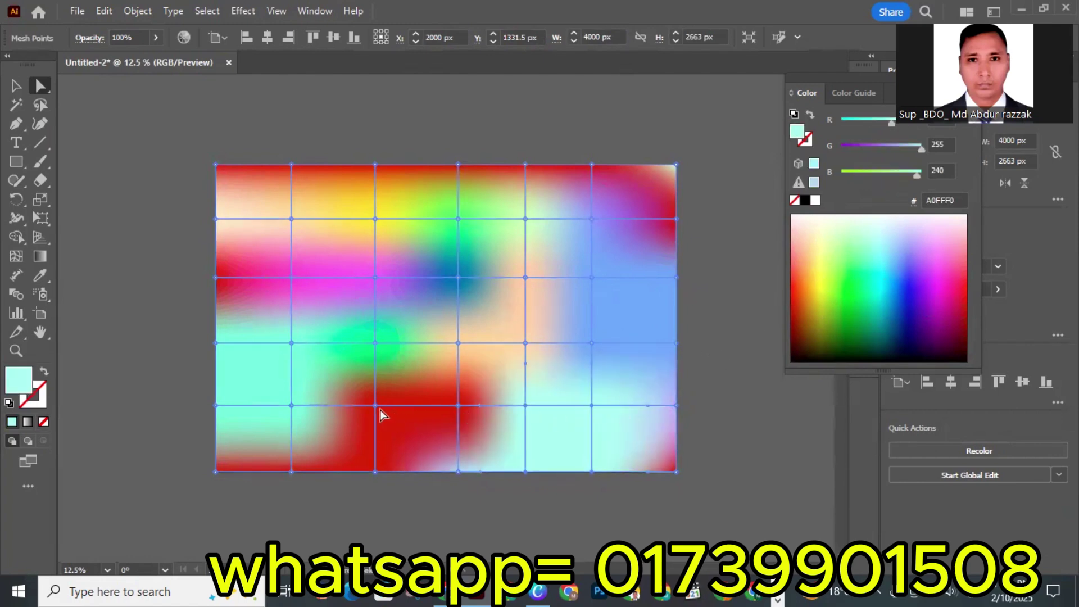
left_click(376, 407)
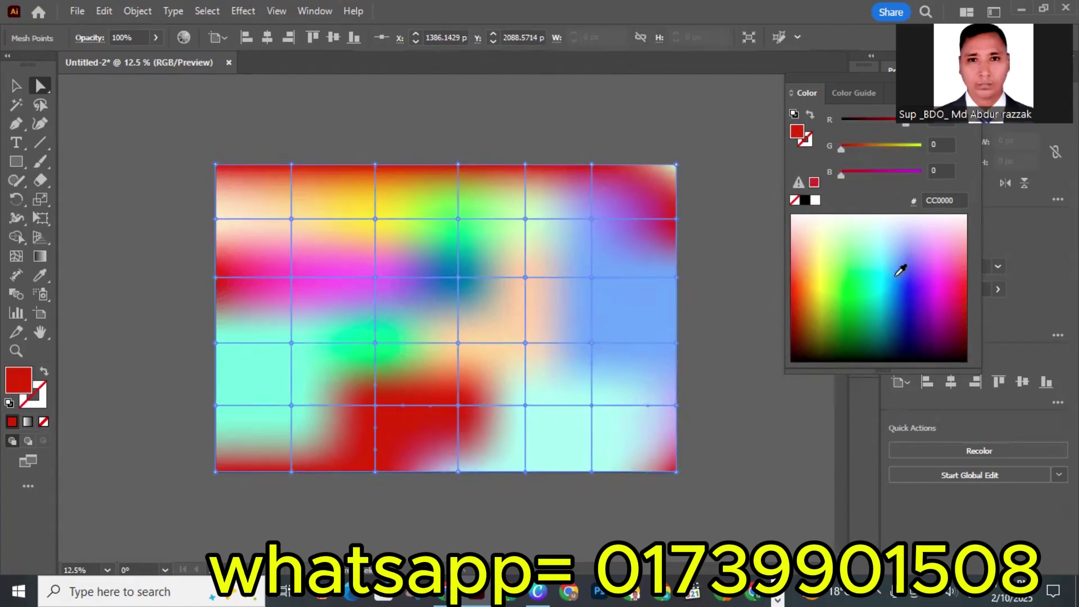
left_click(885, 234)
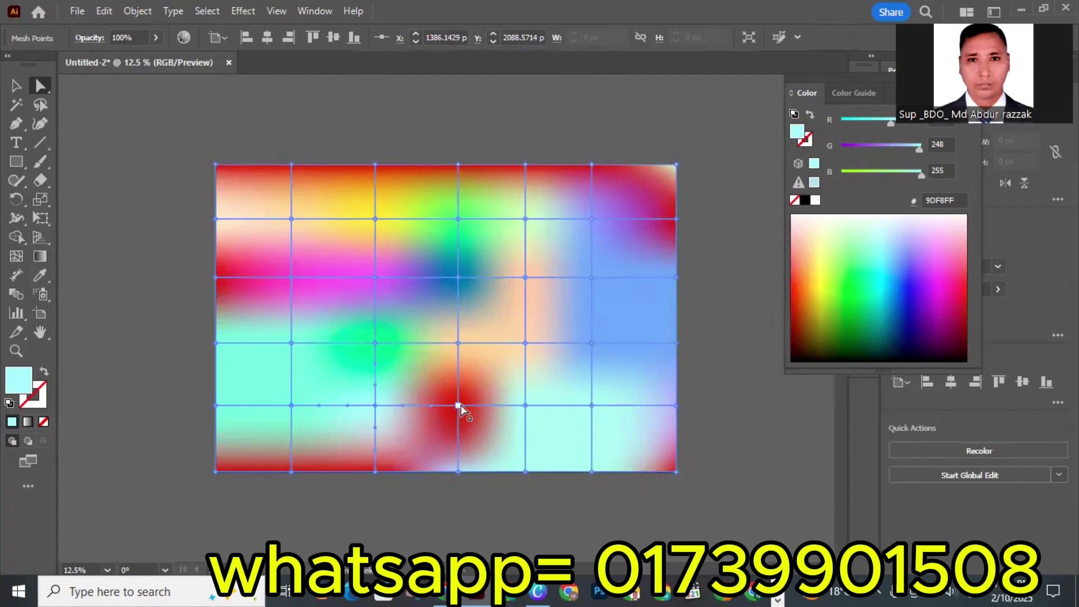
left_click(457, 407)
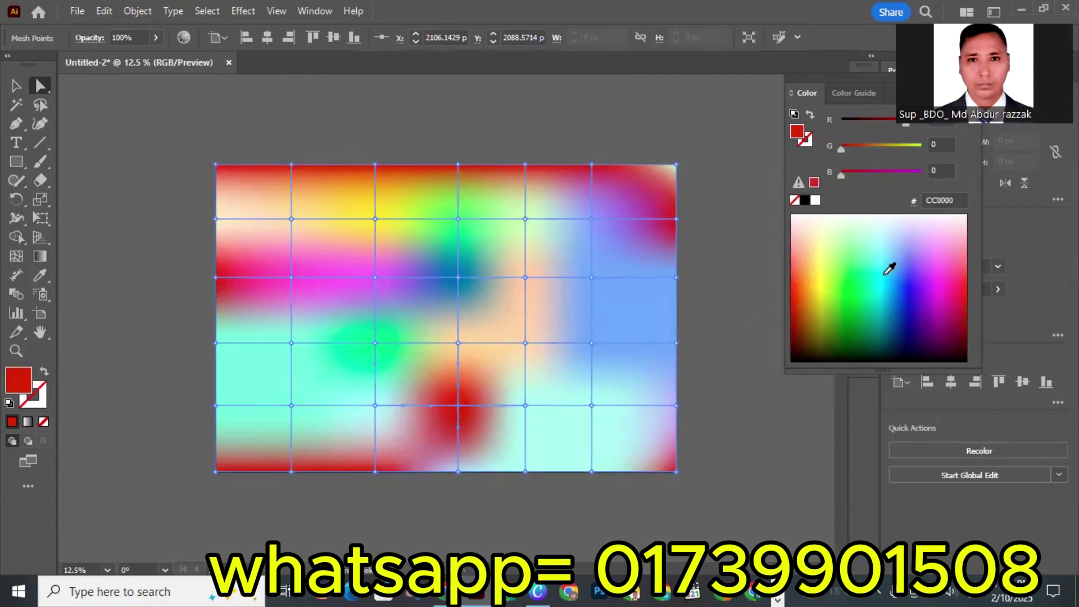
left_click(911, 271)
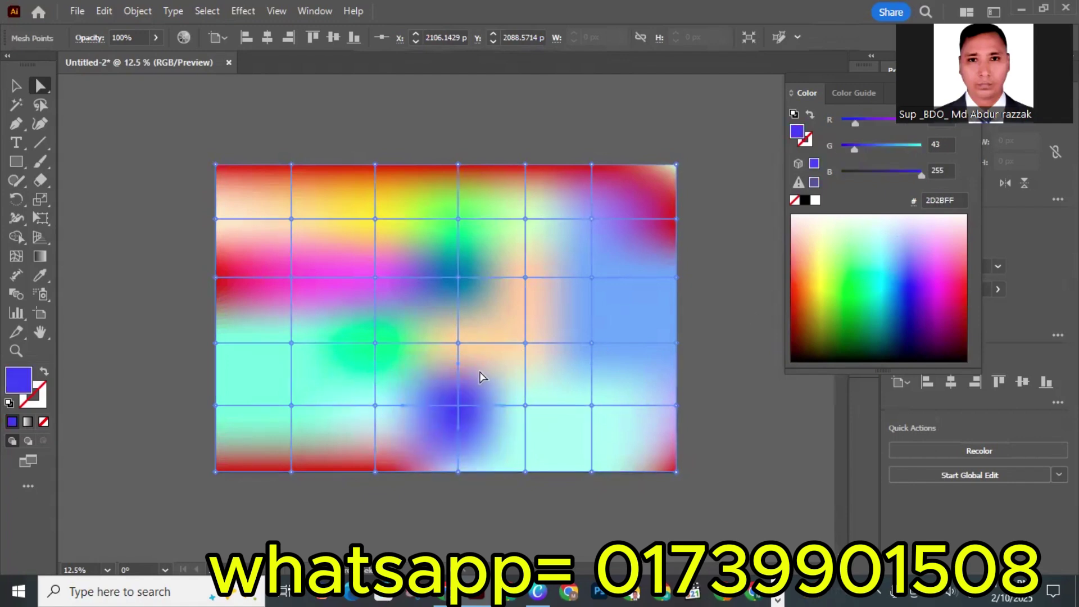
Colour the bottom mesh line's second point pink F7B8FF, the third line's fourth point cyan 84FFFD and the fifth line's fourth point orange FF774B
left_click(291, 470)
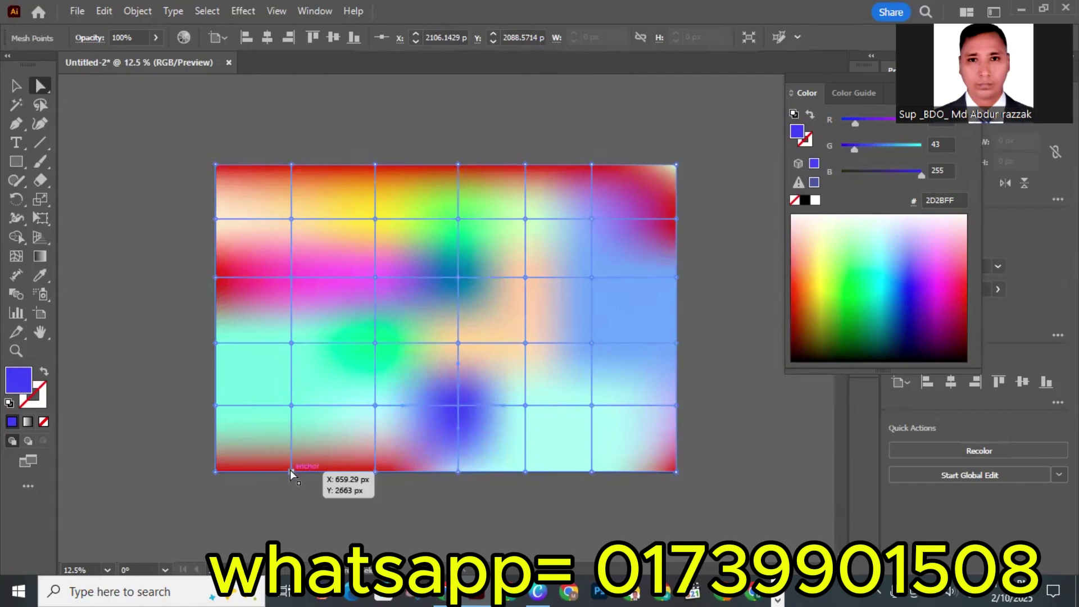
left_click(940, 225)
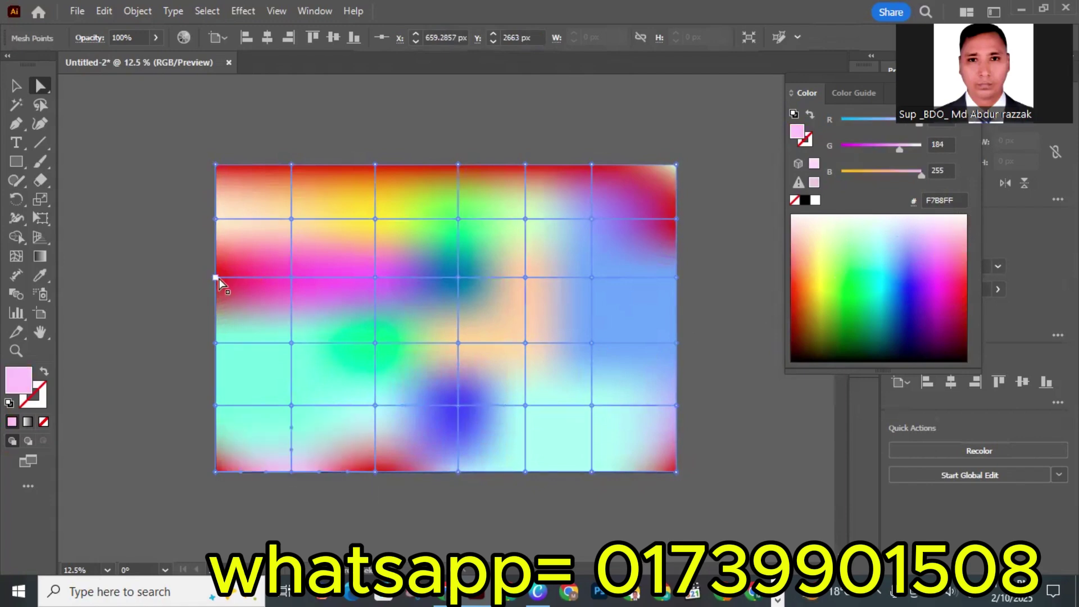
left_click(459, 277)
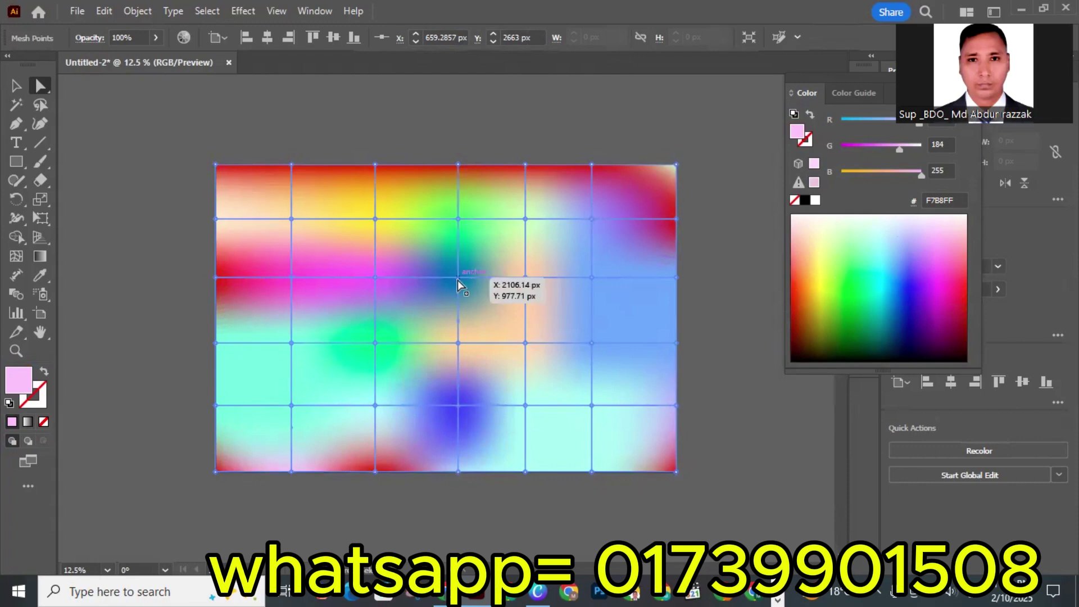
left_click(880, 238)
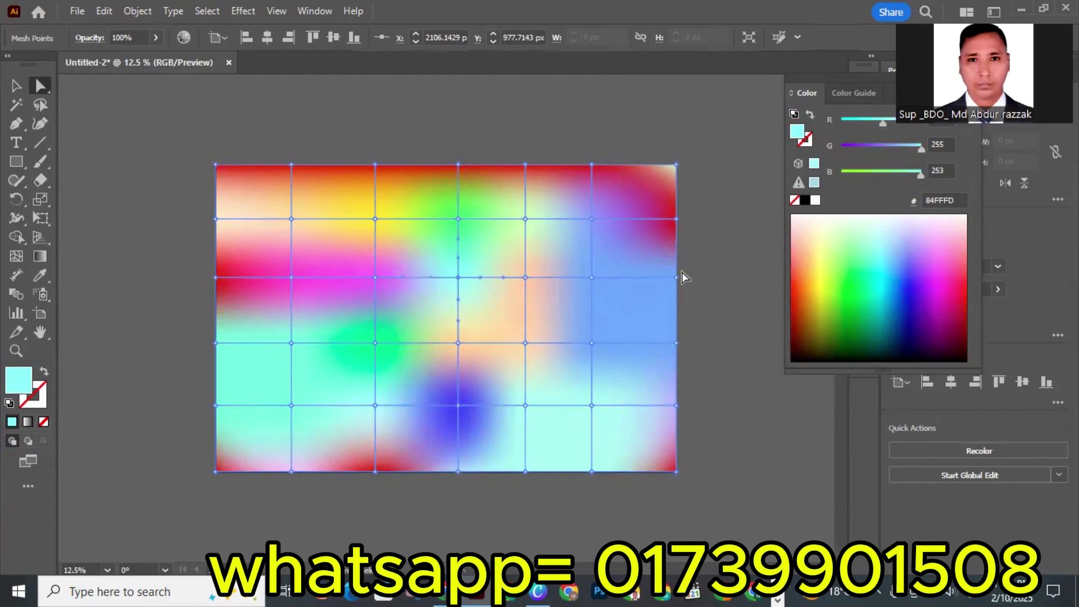
left_click(458, 405)
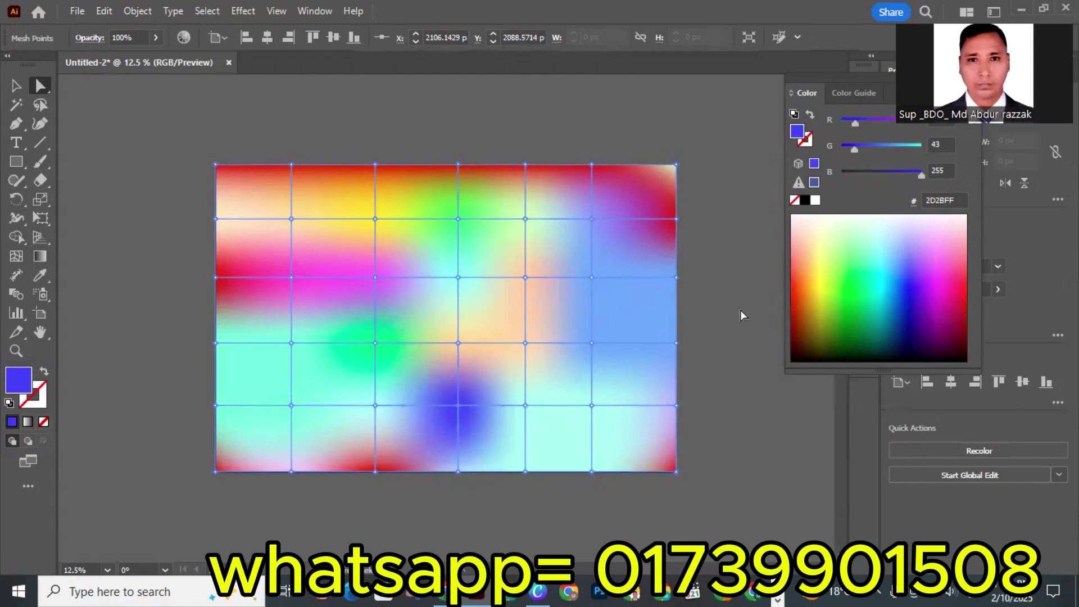
left_click(802, 252)
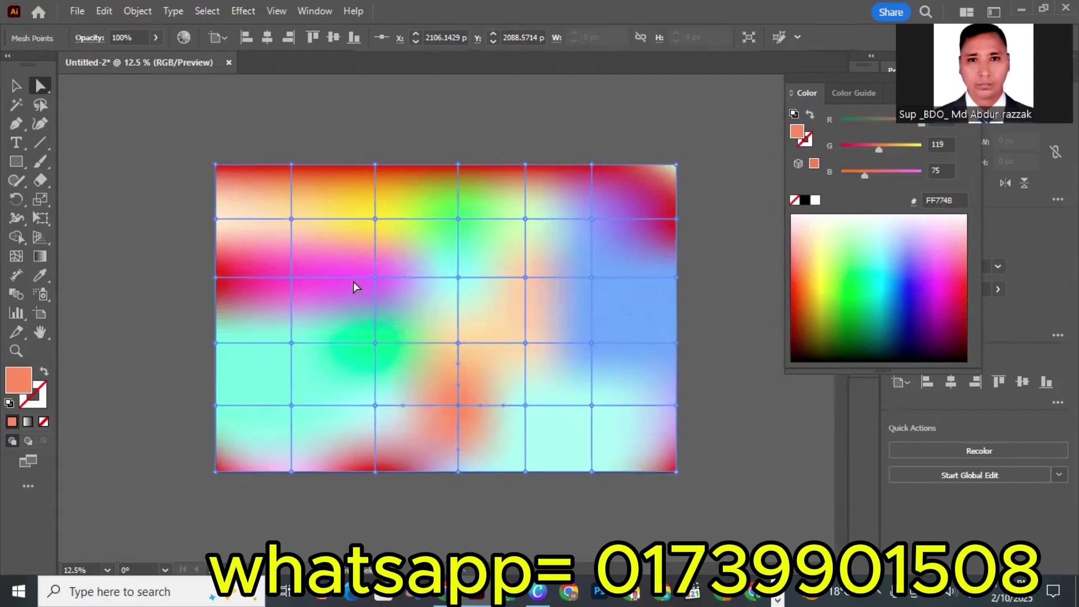
Colour the fourth mesh line's second point pale yellow FFE19D and deselect the mesh
left_click(291, 342)
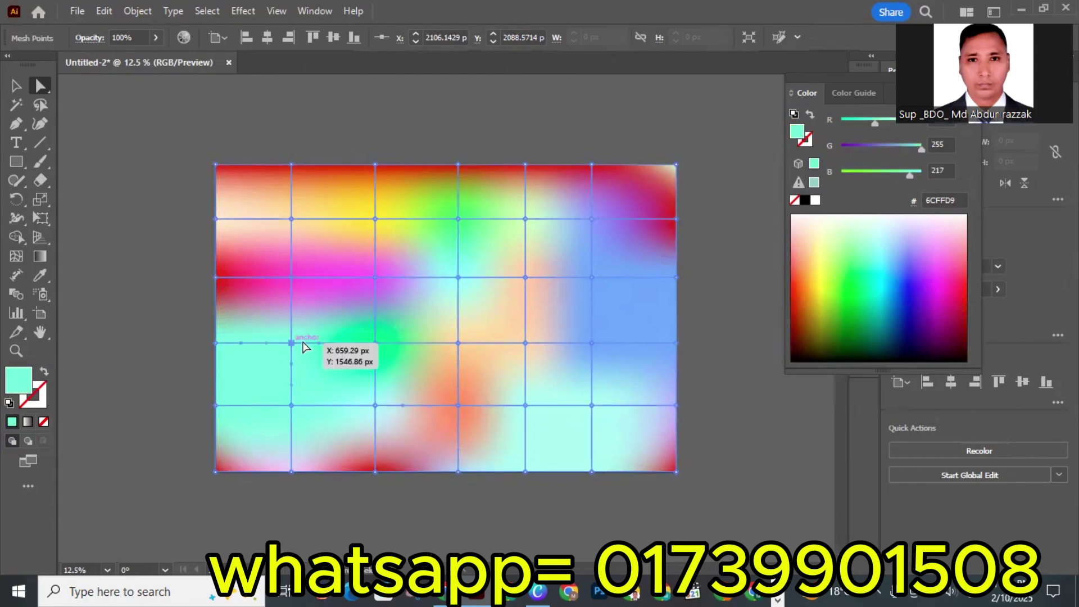
left_click(813, 234)
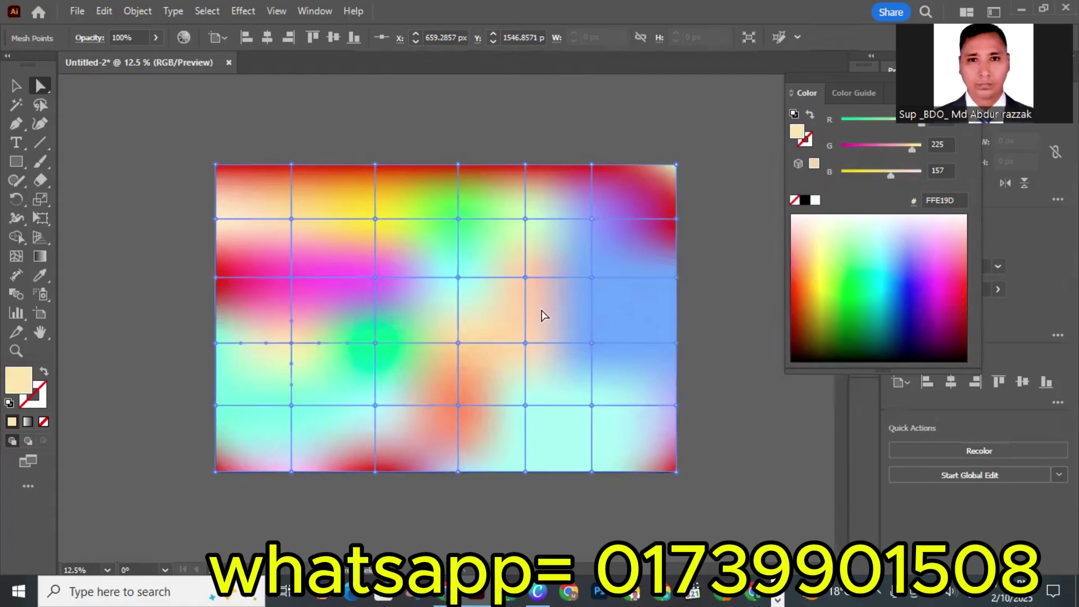
left_click(675, 165)
left_click(233, 113)
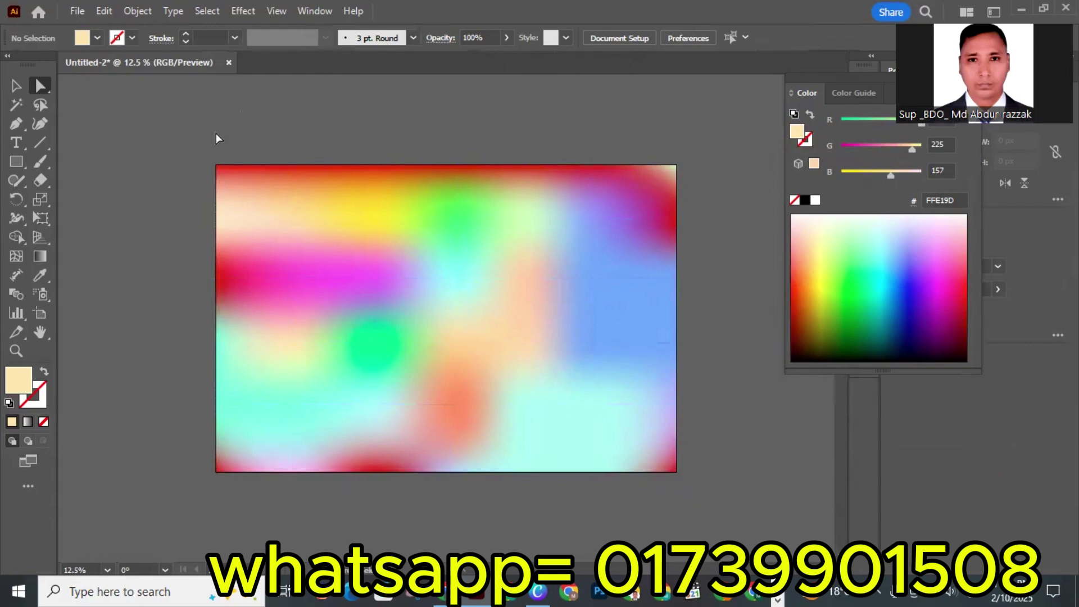
Colour the fifth mesh line's sixth point green 43FF97 and its fifth point lilac AC95FF, leaving the mesh deselected
left_click(343, 248)
left_click(592, 406)
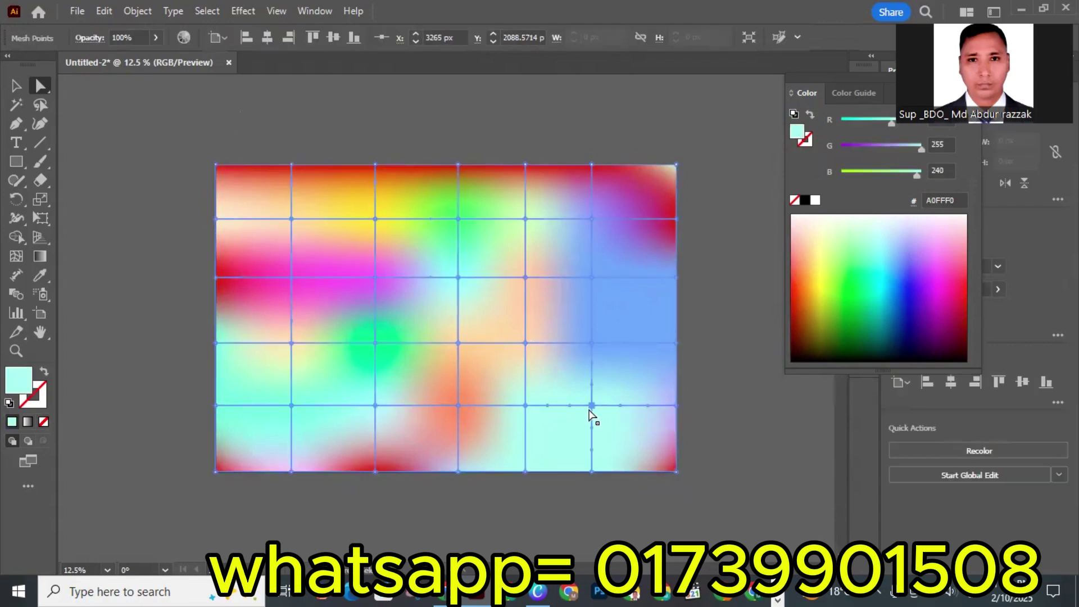
left_click(868, 260)
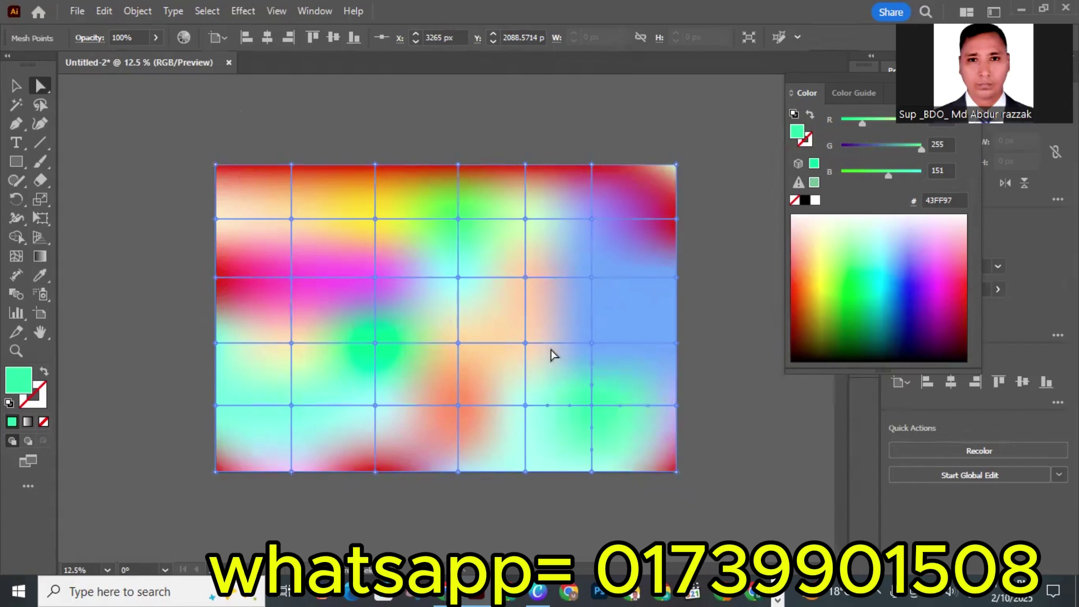
left_click(527, 406)
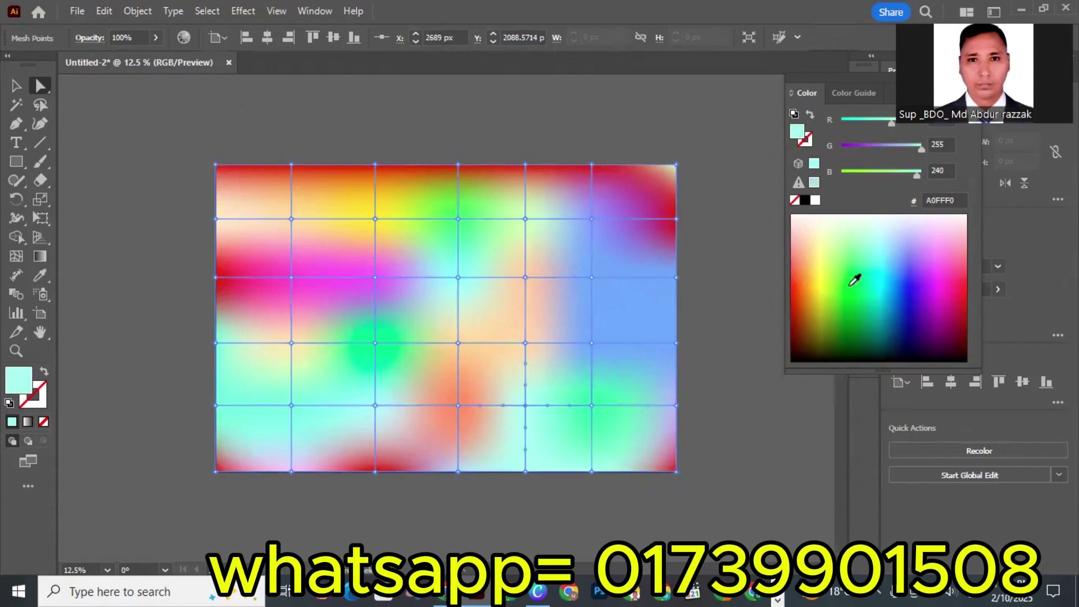
left_click(920, 238)
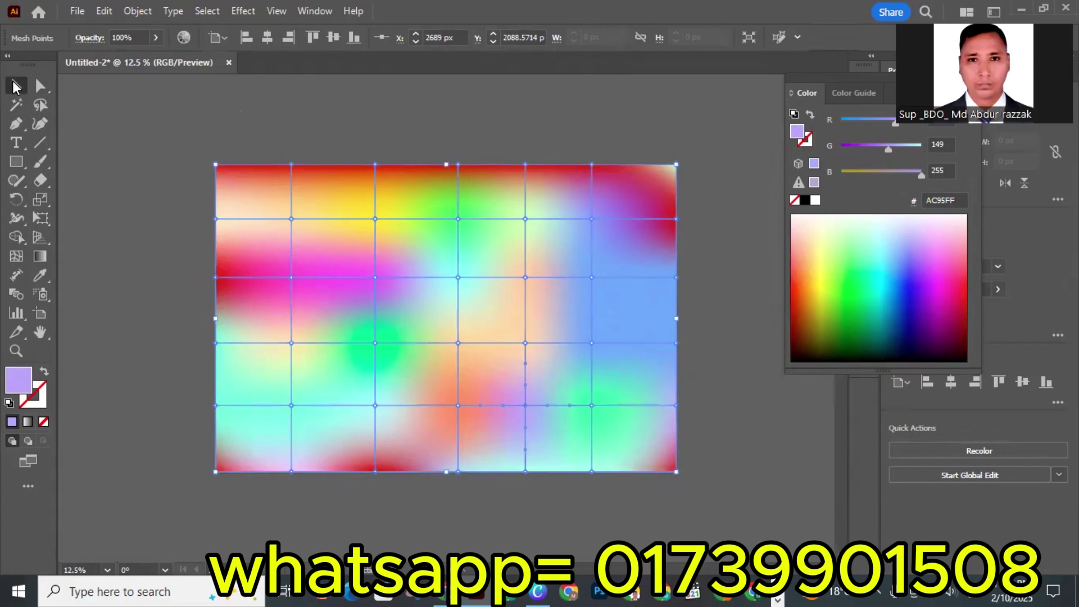
left_click(16, 86)
left_click(211, 126)
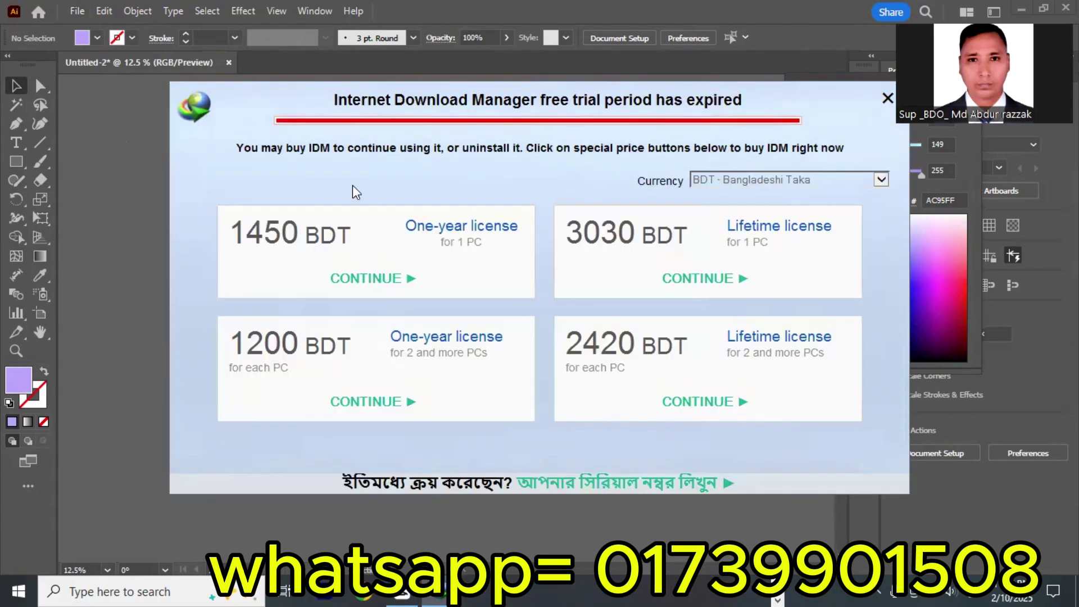
Dismiss the Internet Download Manager pop-up and export the artwork to Downloads as JPEG Untitled-2fff in RGB at Maximum quality 10, 72 ppi
left_click(887, 98)
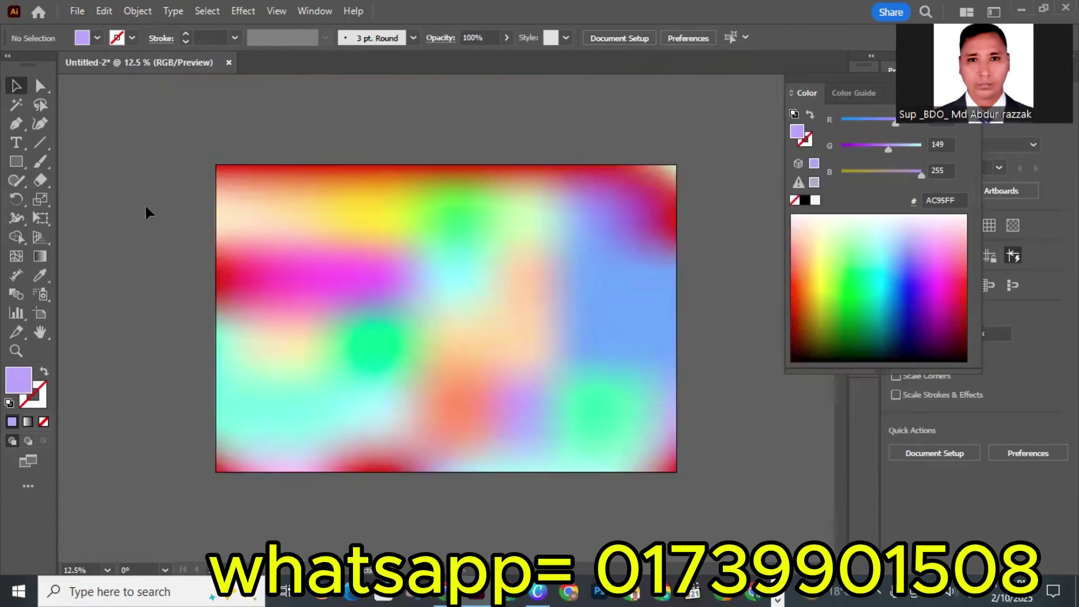
left_click(77, 12)
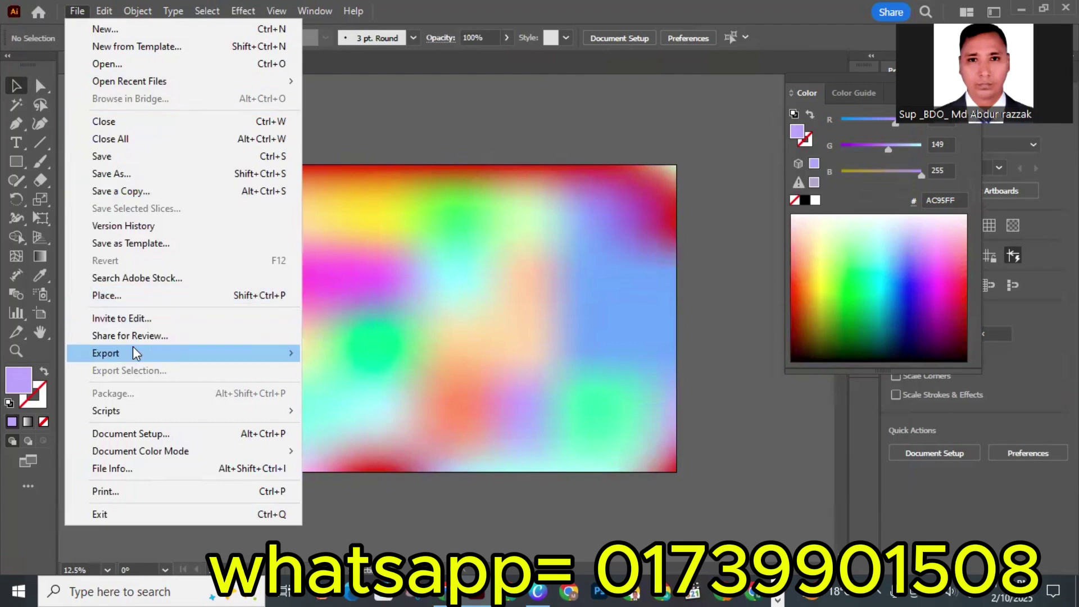
mouse_move(133, 352)
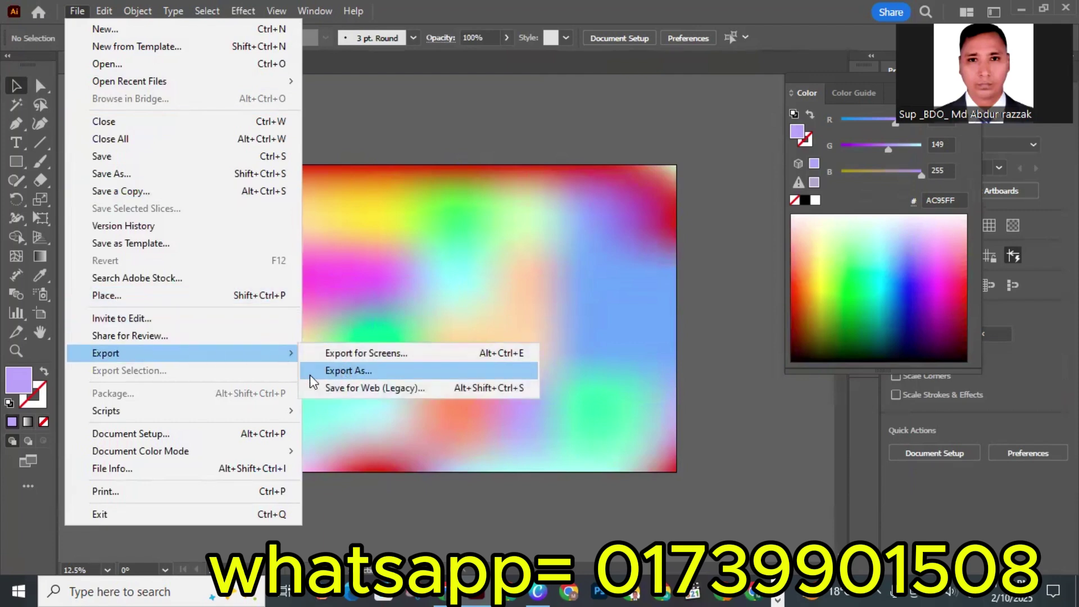
left_click(341, 372)
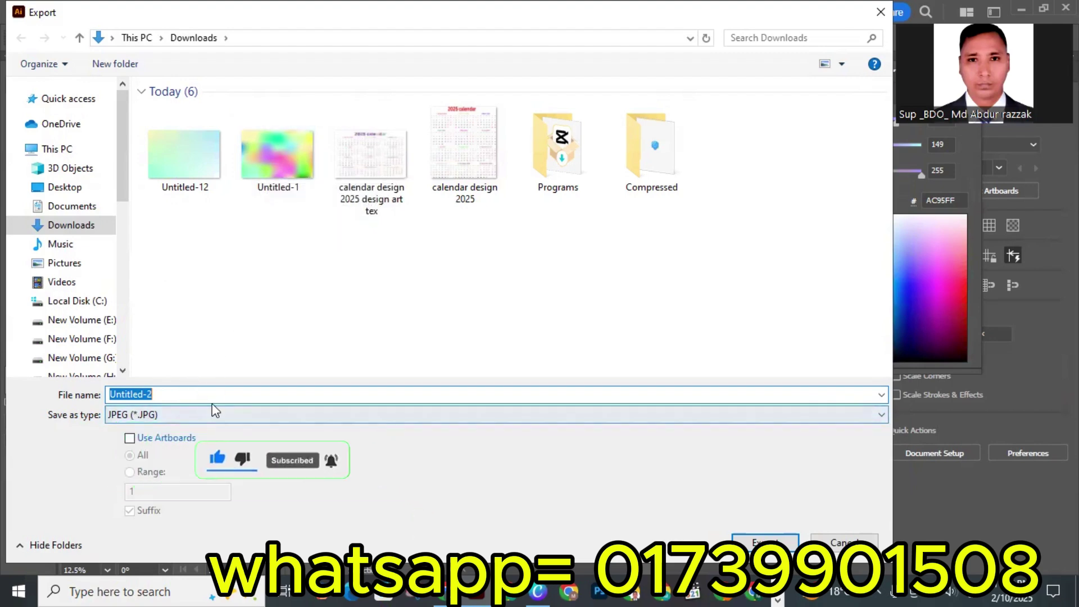
left_click(197, 400)
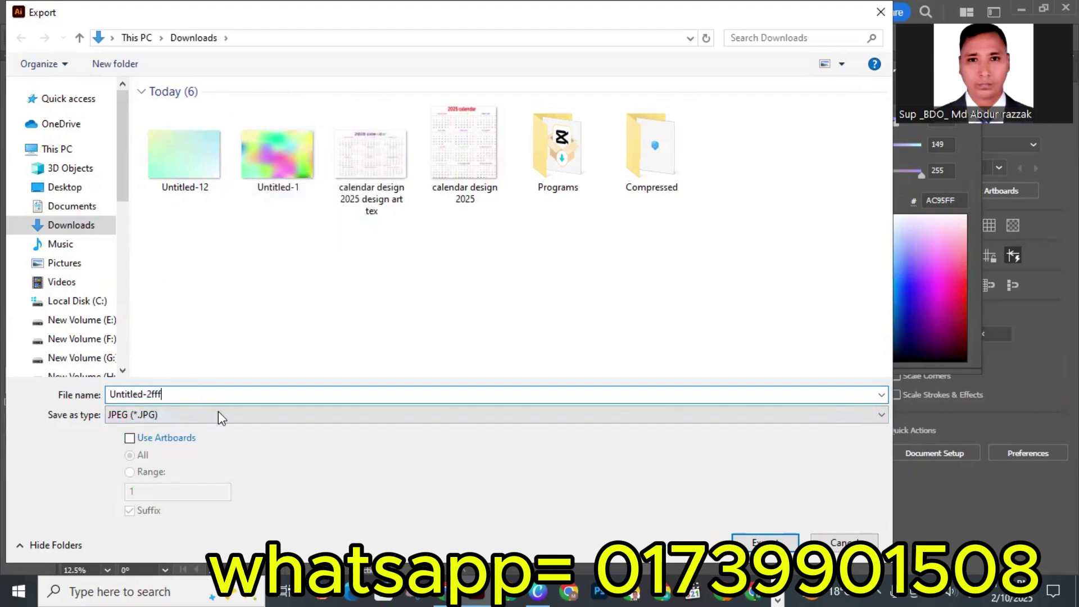
left_click(753, 542)
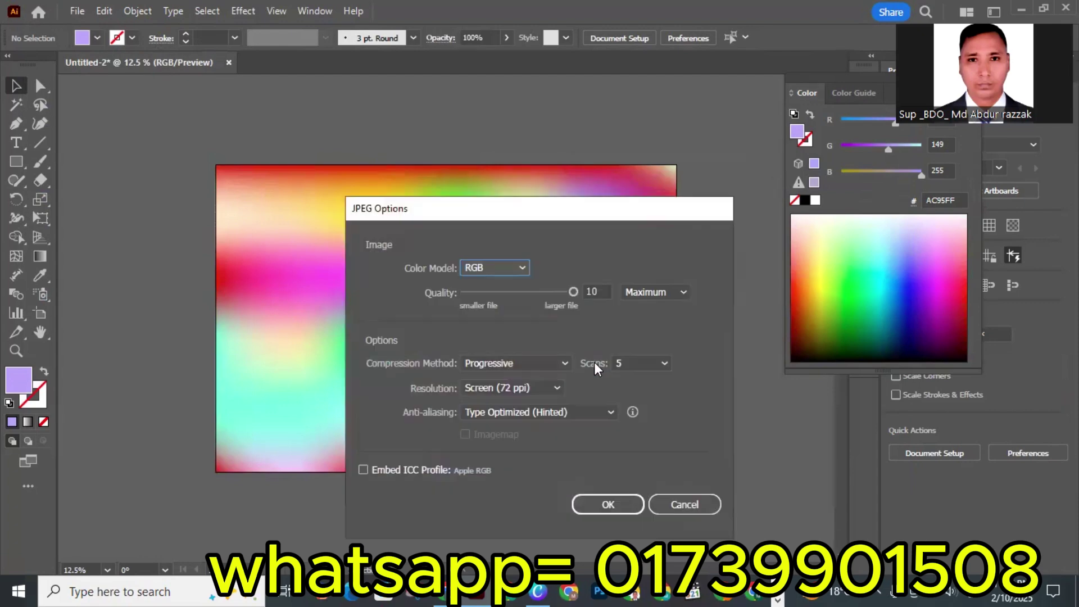
left_click(606, 505)
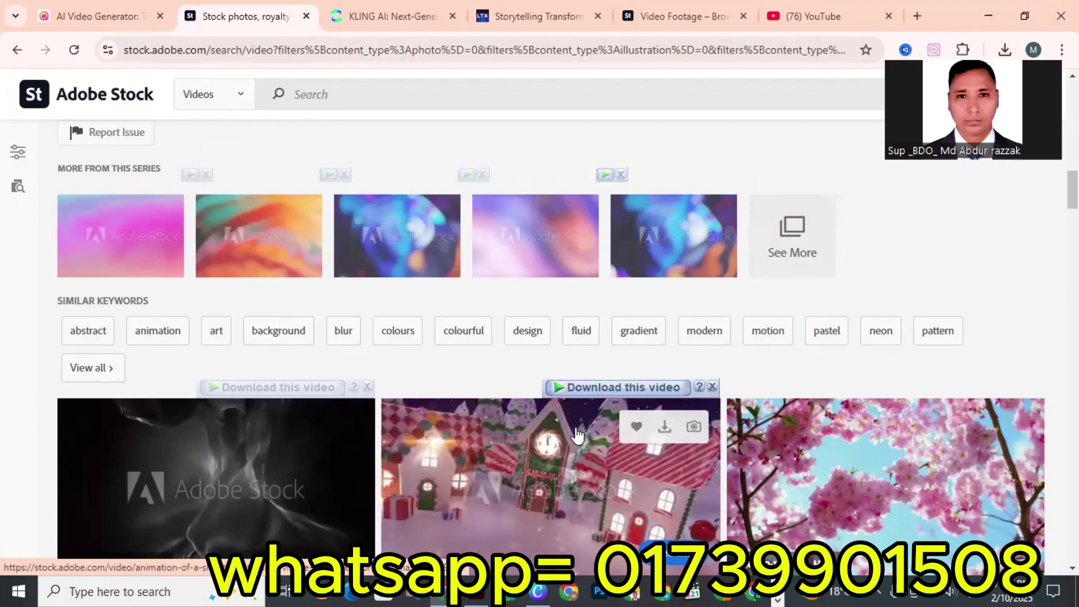
Switch to Canva and create a blank 1080p video design
left_click(538, 590)
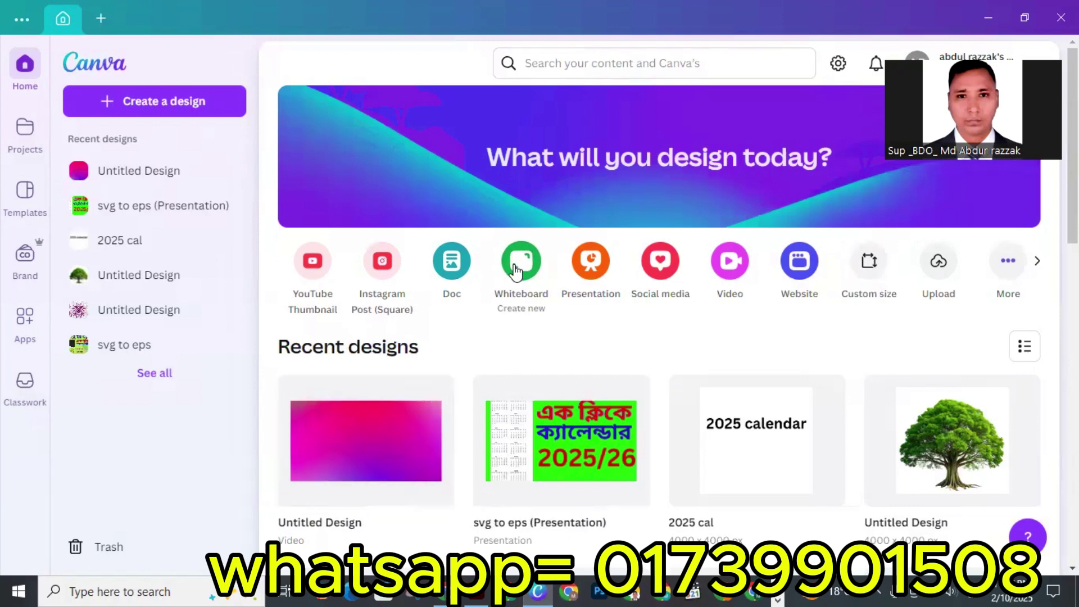
left_click(728, 263)
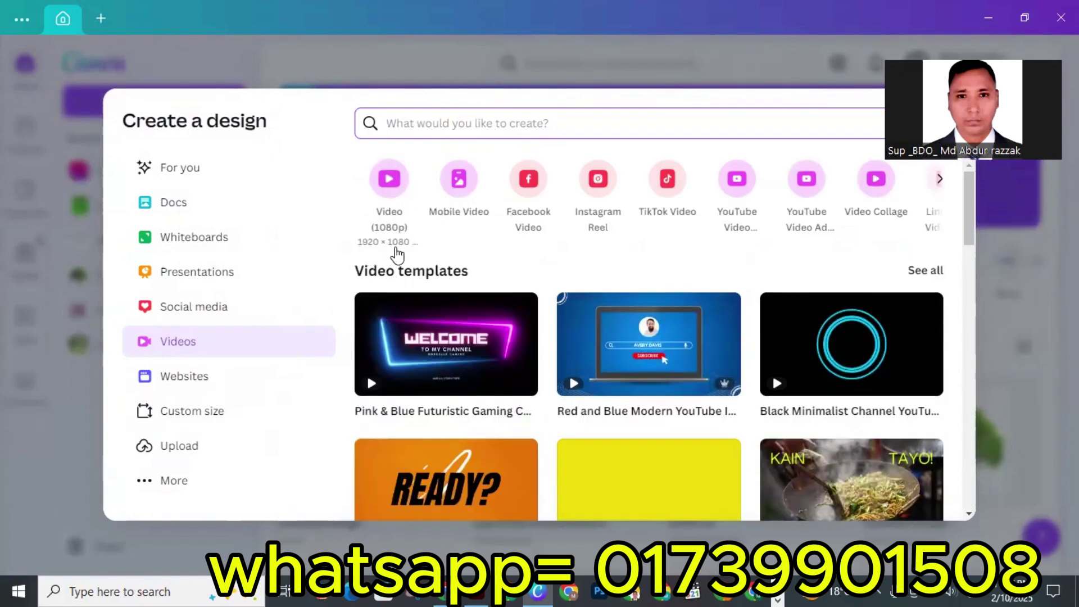
left_click(389, 180)
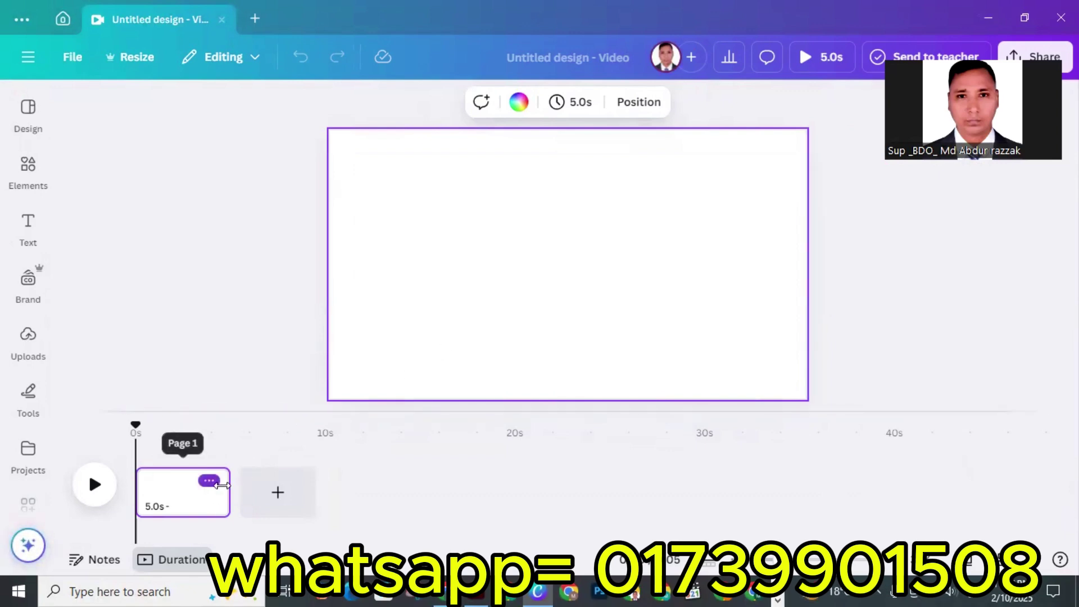
mouse_move(220, 486)
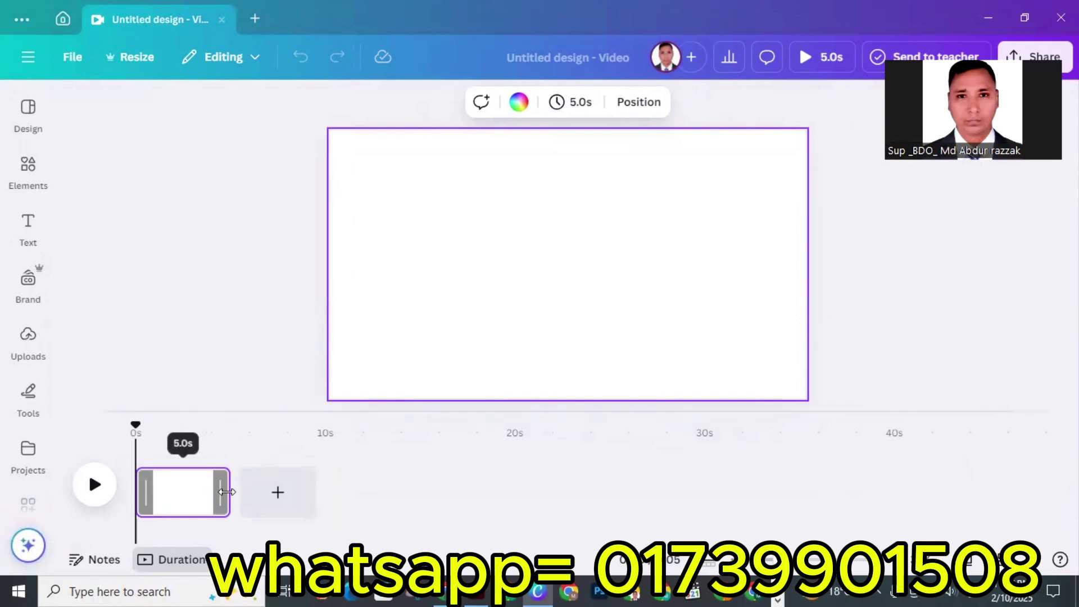
Extend the blank page's duration to 10.2 s and upload the image Untitled-2fff from the Downloads folder
left_click_drag(227, 492, 328, 490)
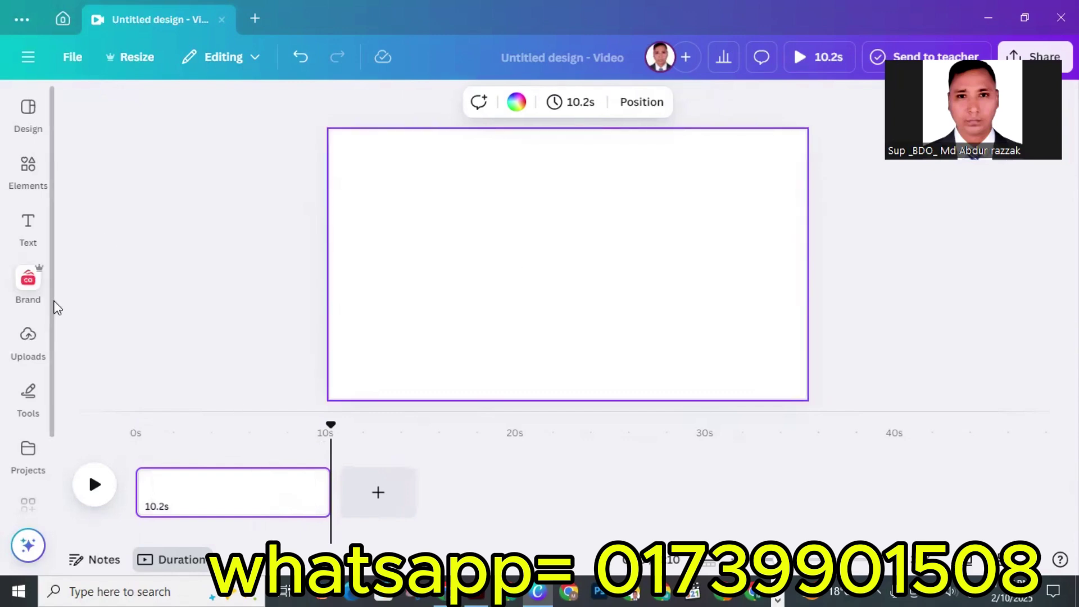
left_click(28, 338)
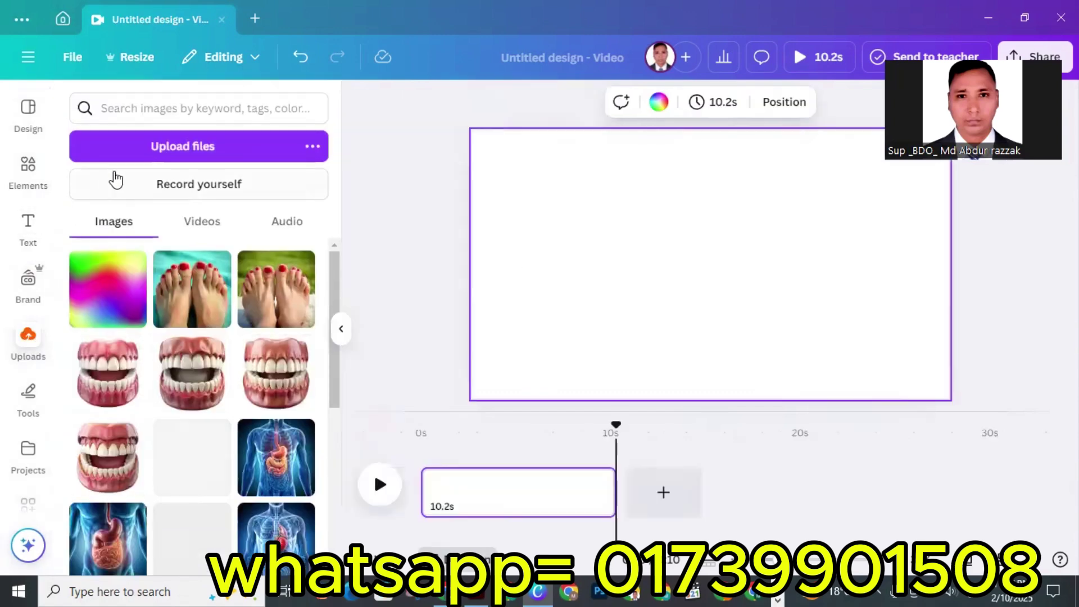
left_click(174, 150)
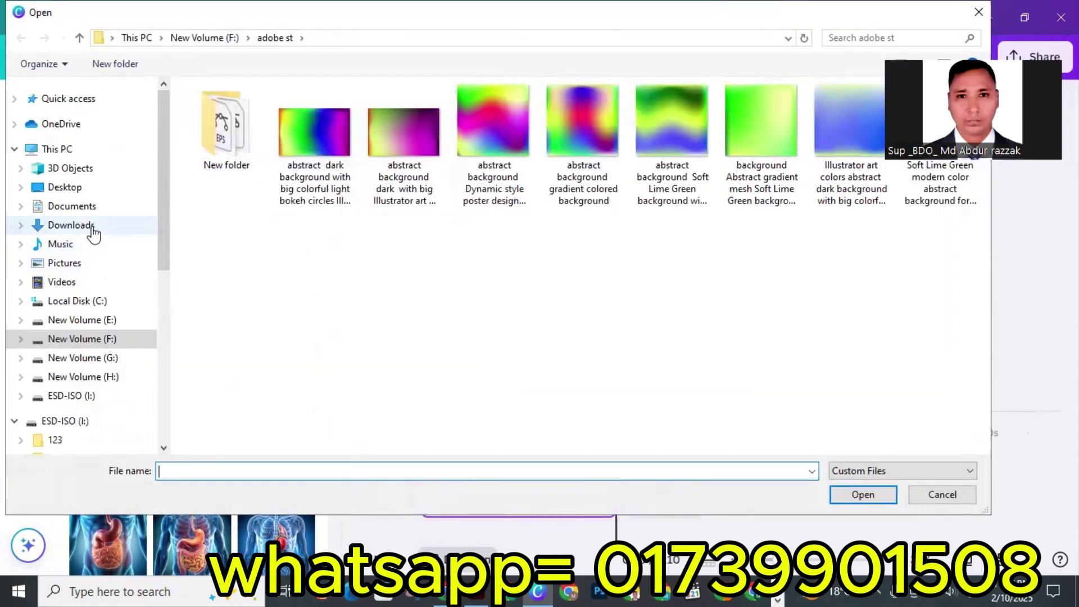
left_click(90, 226)
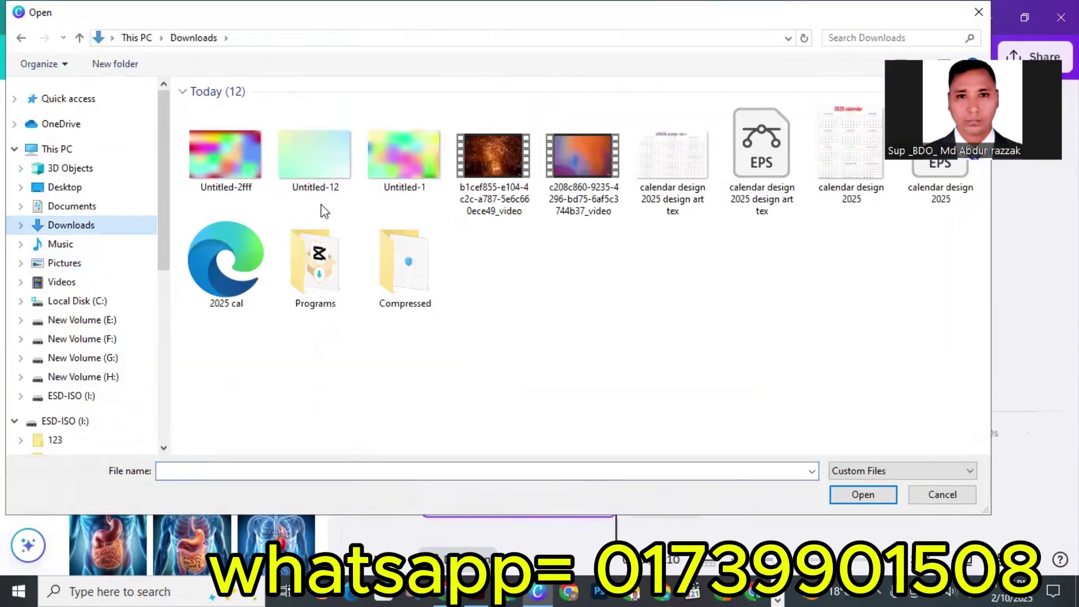
left_click(214, 160)
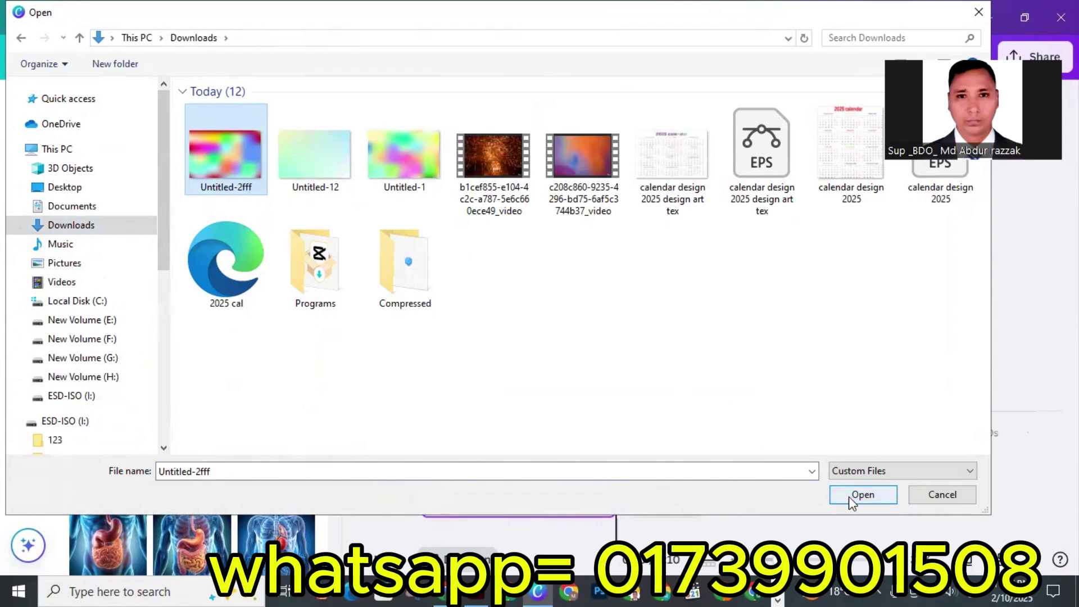
left_click(863, 495)
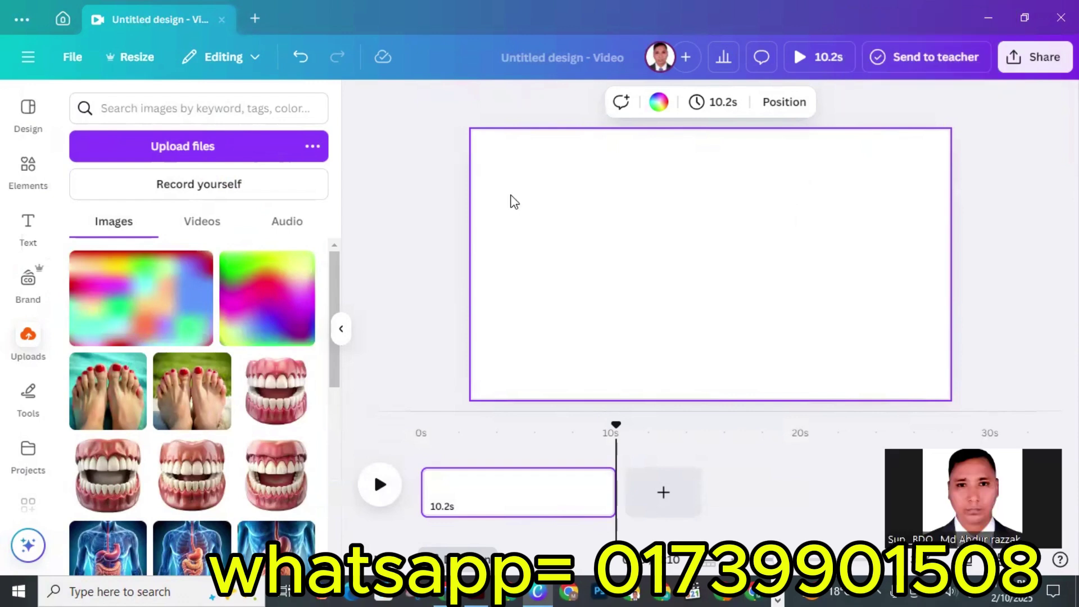
Place the uploaded gradient image on the page and enlarge it to cover the whole canvas
left_click(159, 308)
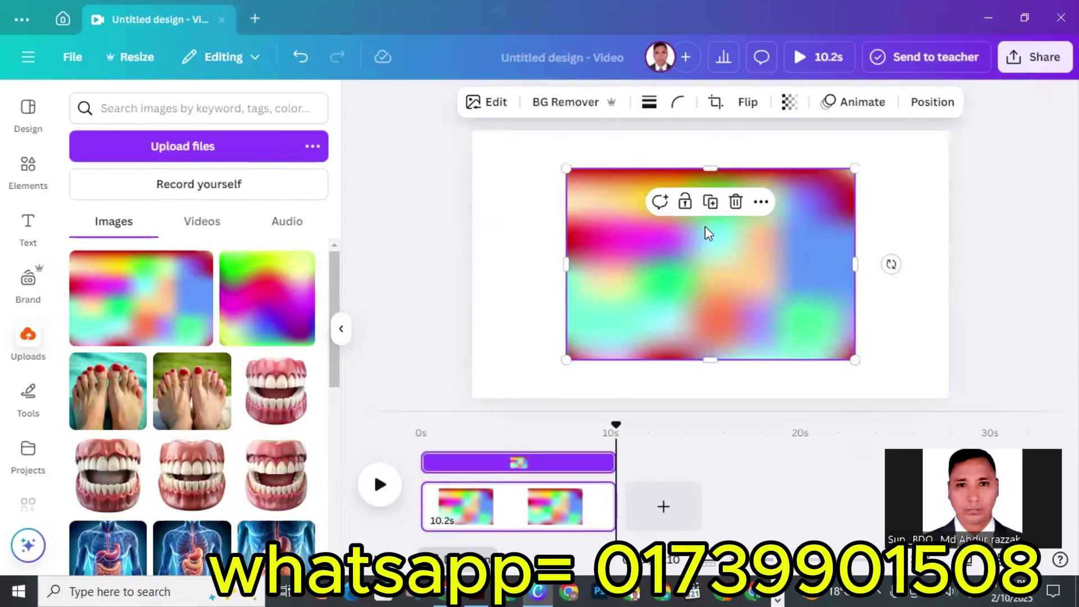
left_click_drag(537, 159, 492, 140)
left_click_drag(855, 360, 964, 406)
left_click_drag(502, 278, 471, 278)
left_click(996, 178)
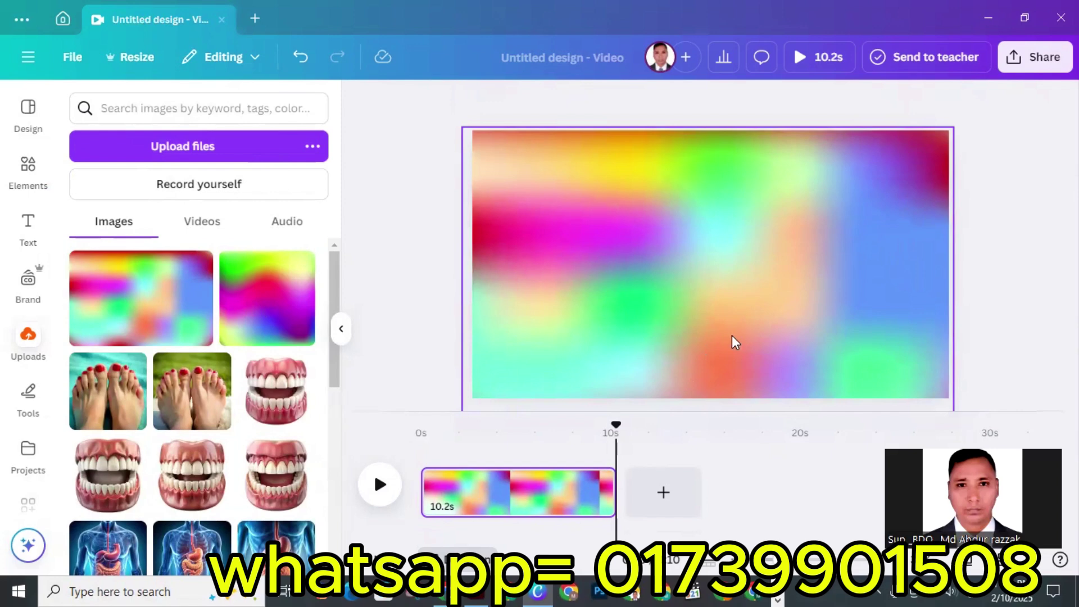
Enlarge the gradient image further beyond the canvas edges and reposition it so its dark red borders are mostly cropped off
left_click(579, 205)
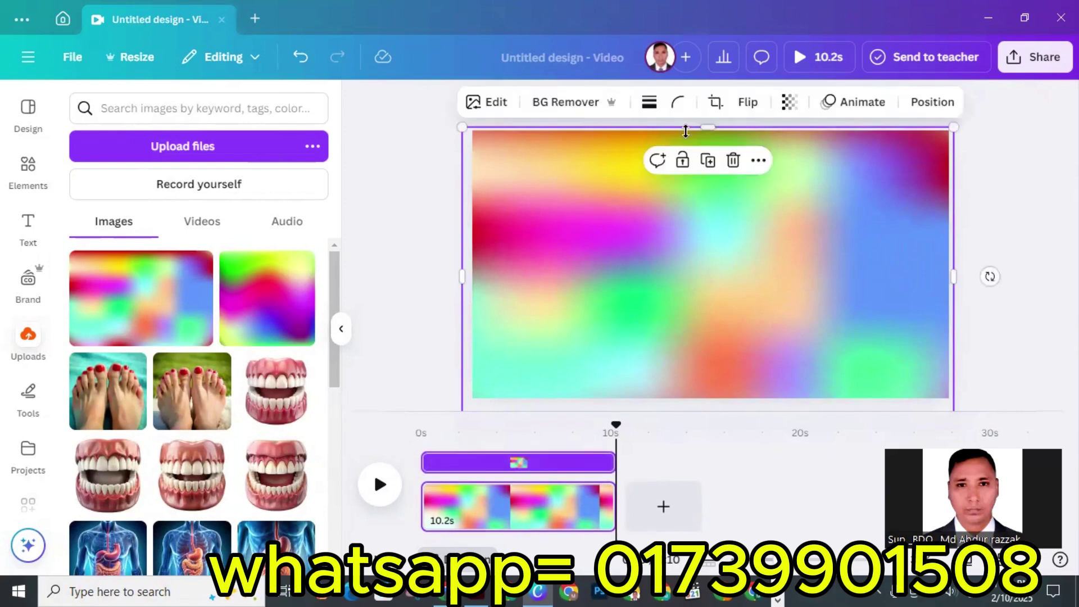
left_click_drag(708, 117, 710, 94)
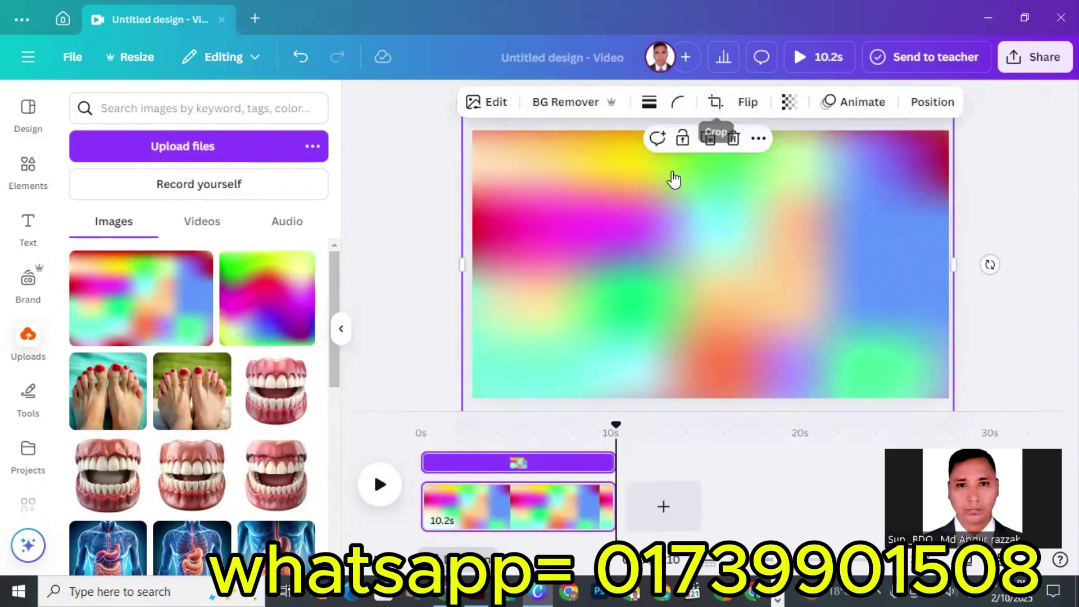
left_click_drag(721, 309, 633, 361)
left_click_drag(865, 156, 923, 120)
left_click_drag(724, 271, 800, 244)
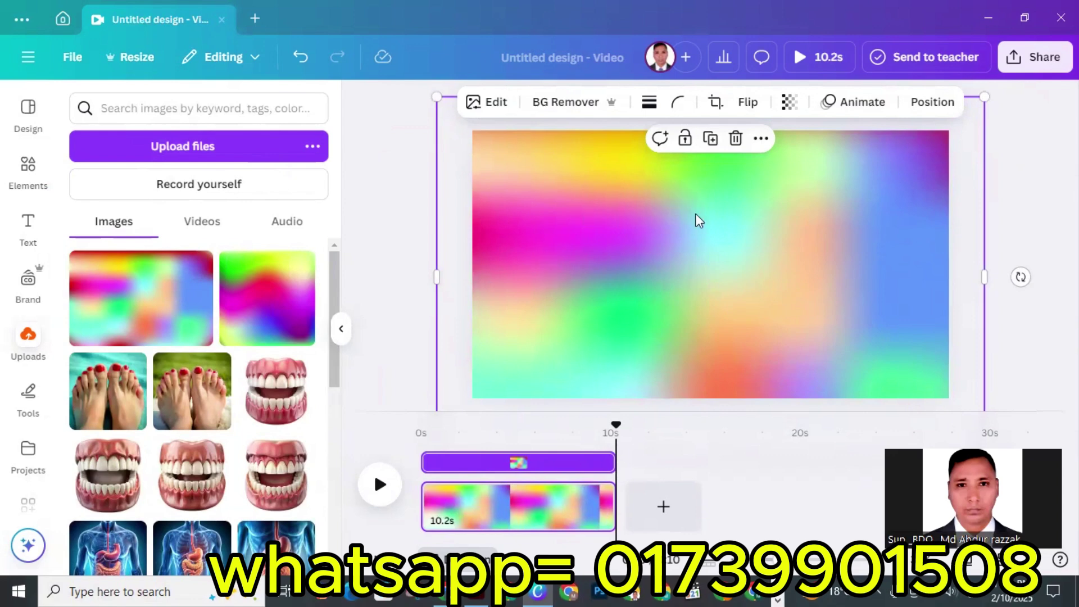
Apply the Breathe animation to the full-page gradient image
left_click(858, 102)
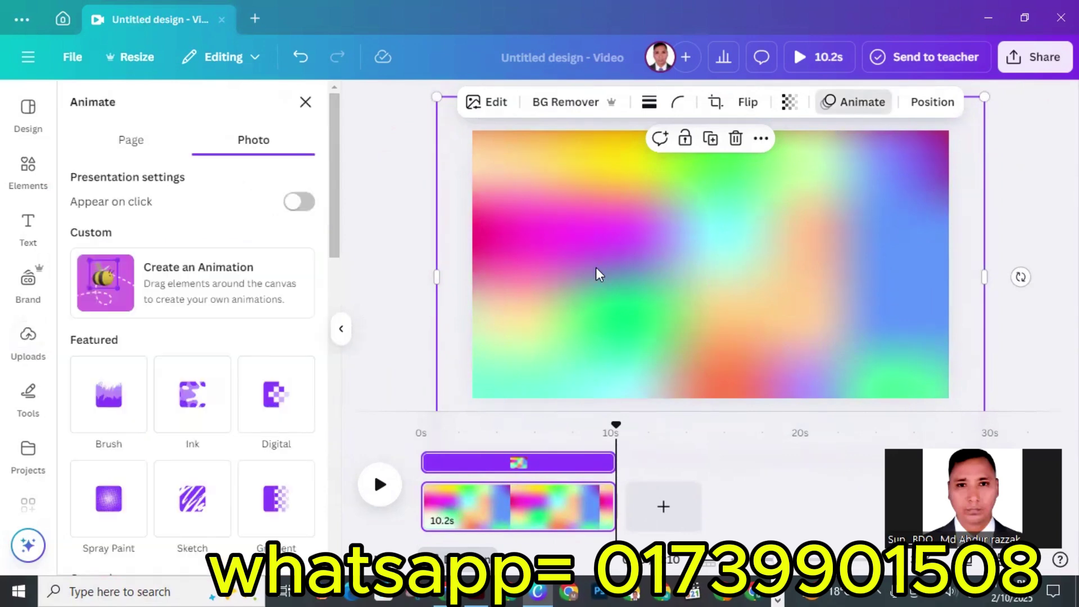
scroll(206, 413, "down", 7)
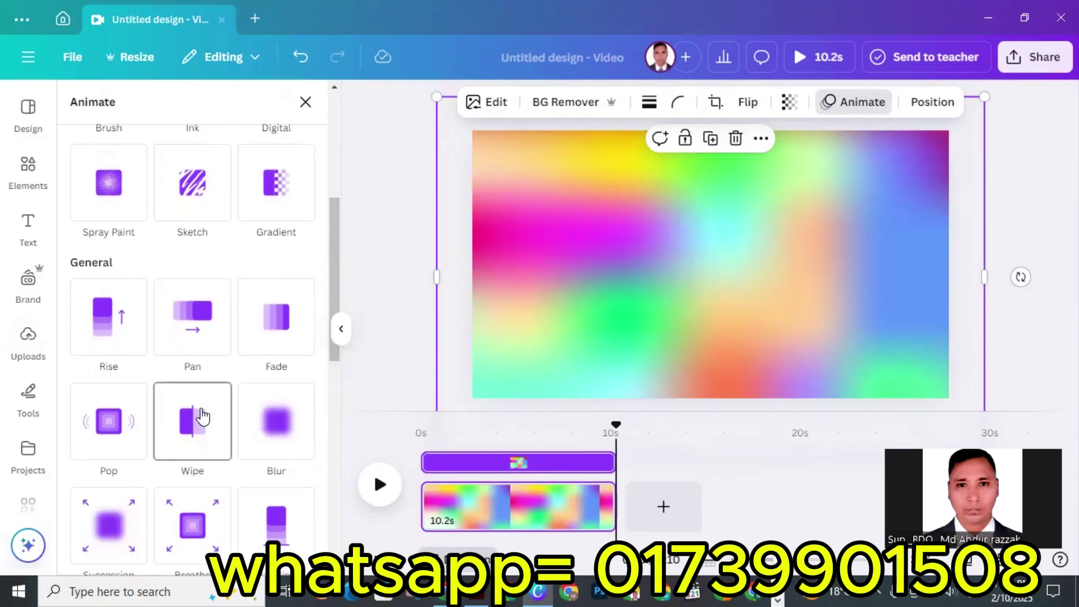
scroll(201, 407, "down", 3)
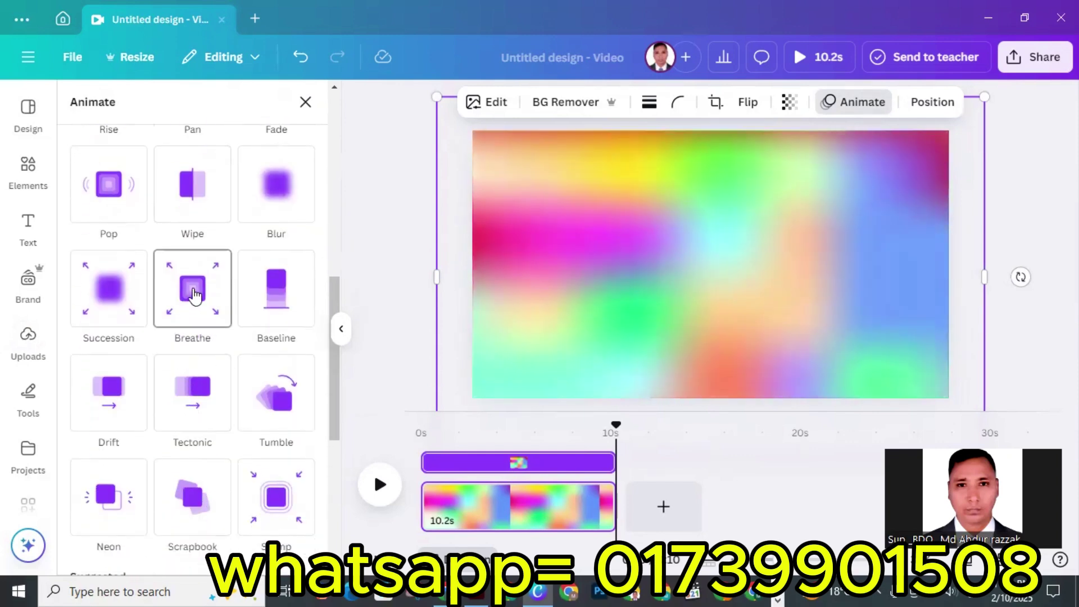
left_click(193, 294)
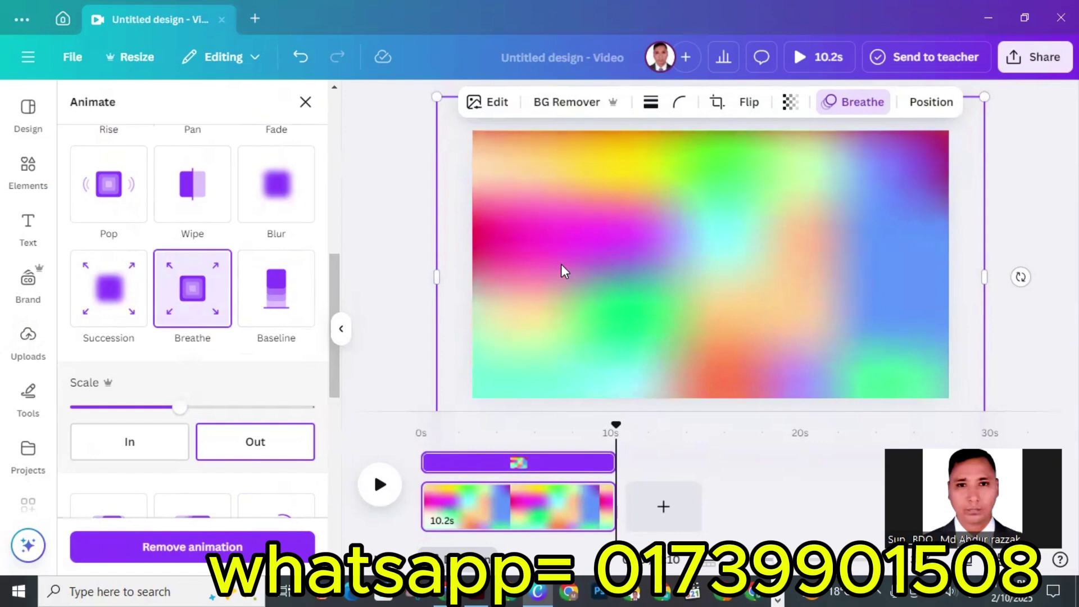
key("Escape")
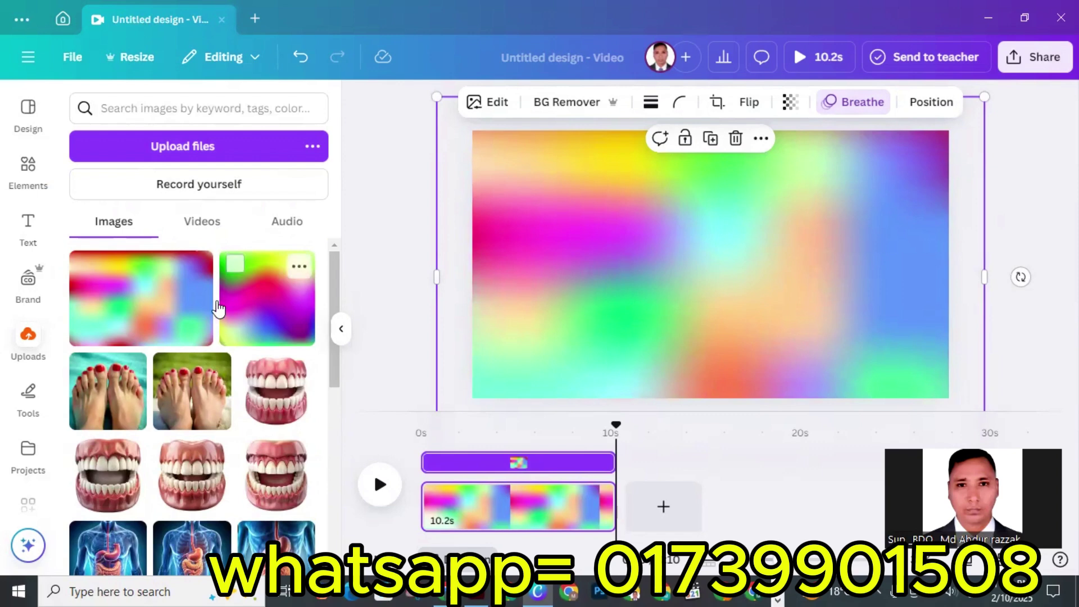
Add a second copy of the uploaded gradient image and enlarge it well beyond the canvas on all sides
left_click(160, 312)
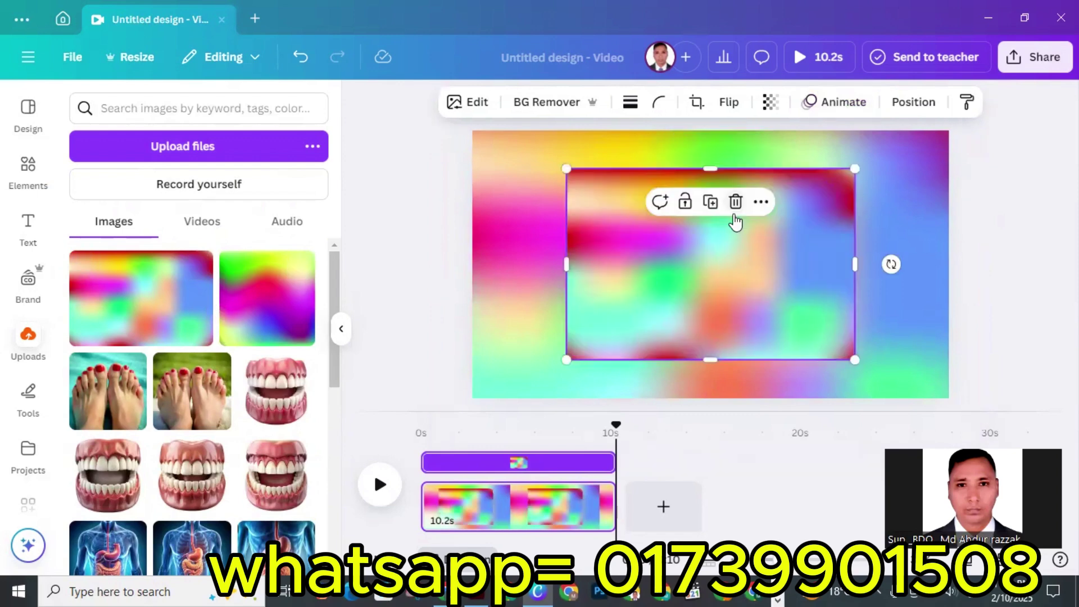
left_click_drag(566, 170, 354, 78)
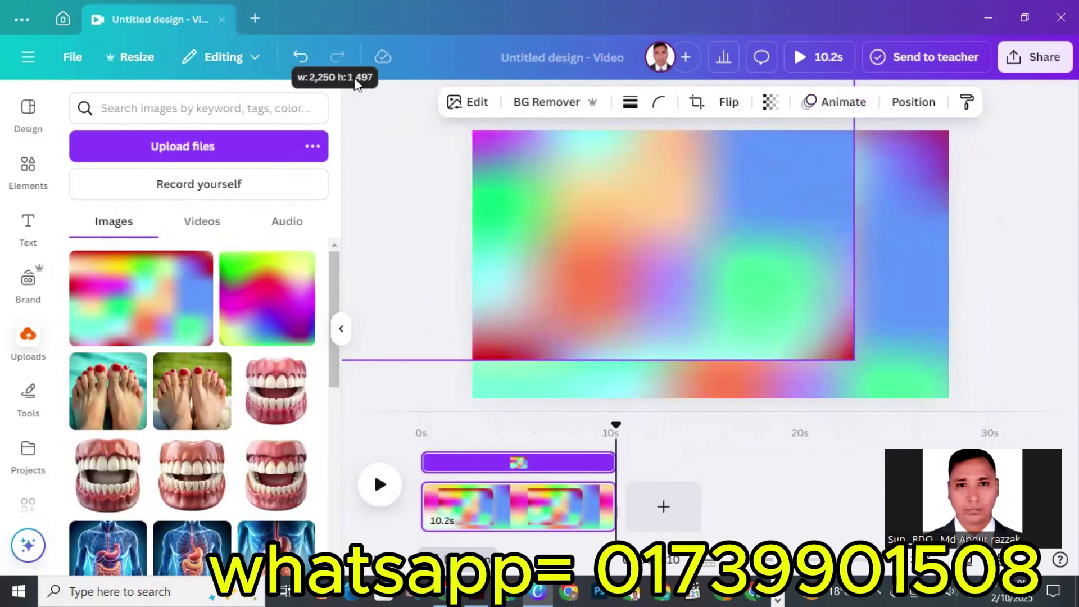
left_click_drag(700, 269, 533, 198)
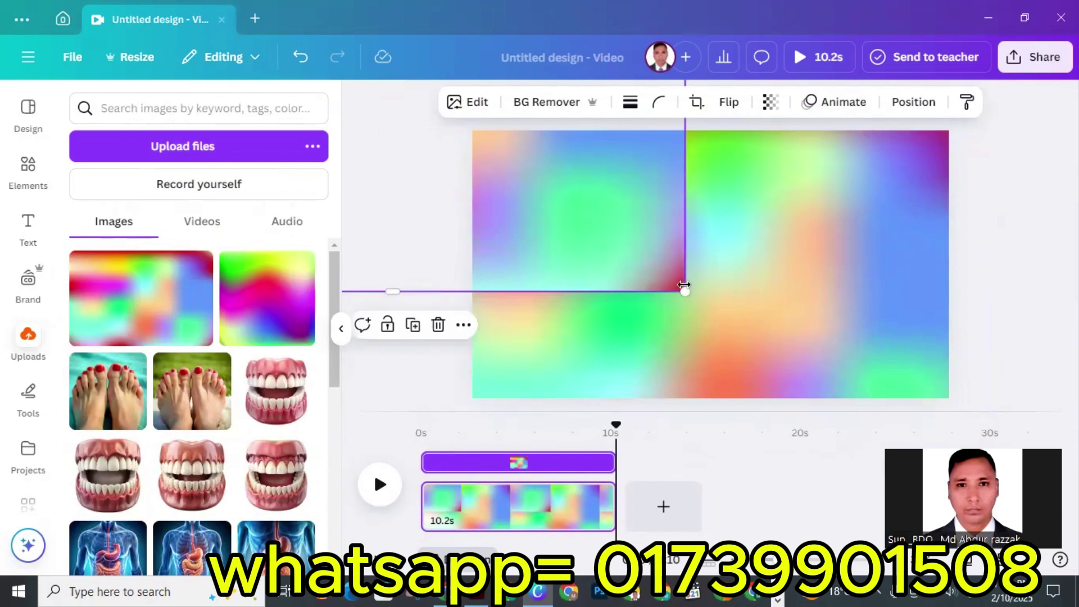
left_click_drag(687, 290, 1074, 509)
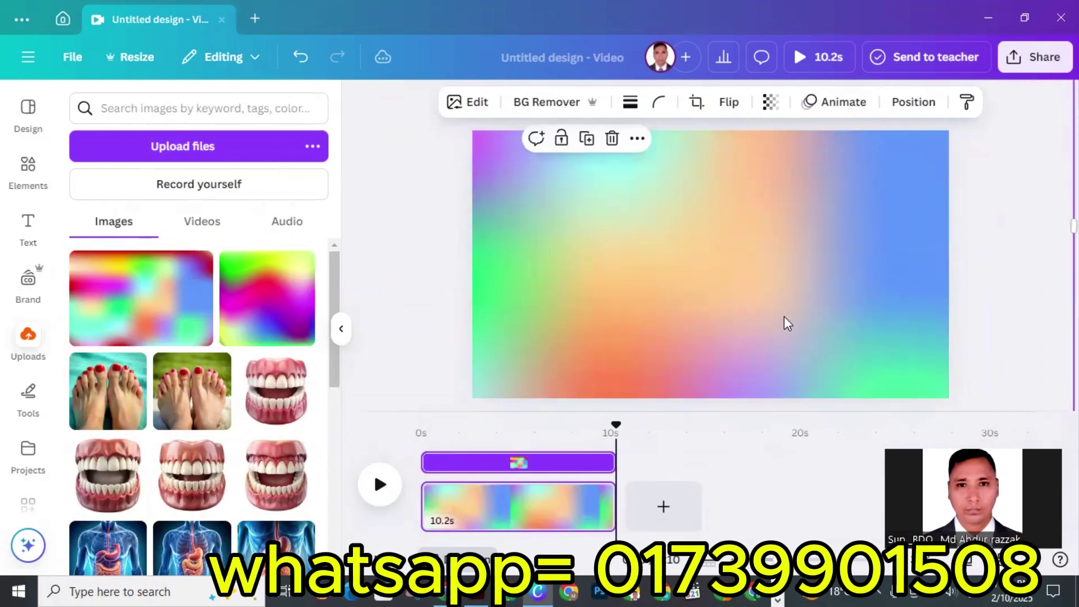
Reposition the oversized second image so its magenta and green areas fill the canvas's left side and peach tones the right
left_click_drag(1006, 239, 917, 317)
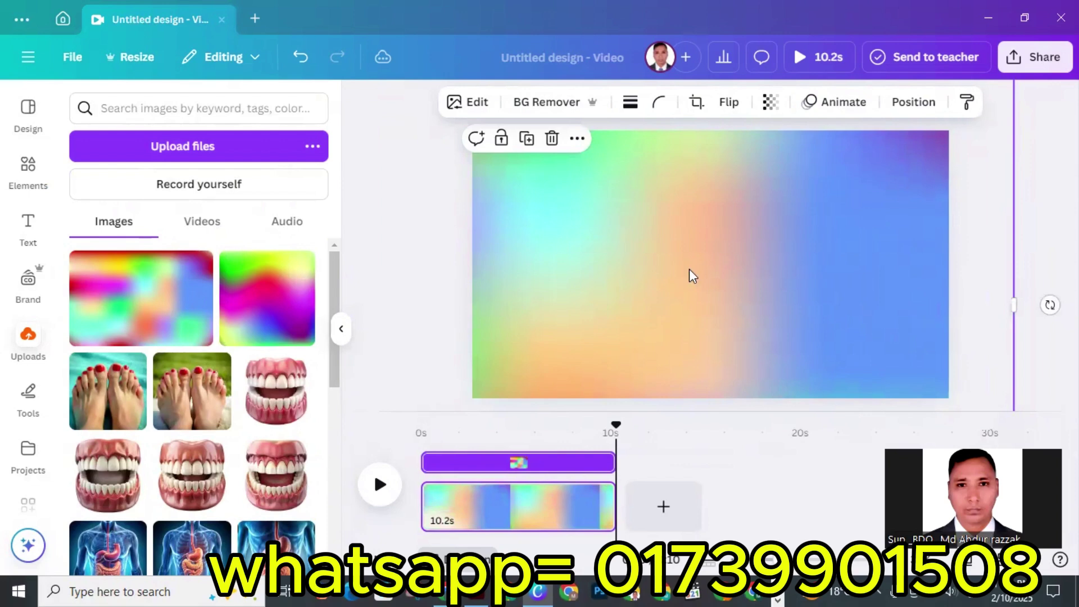
left_click_drag(692, 275, 833, 238)
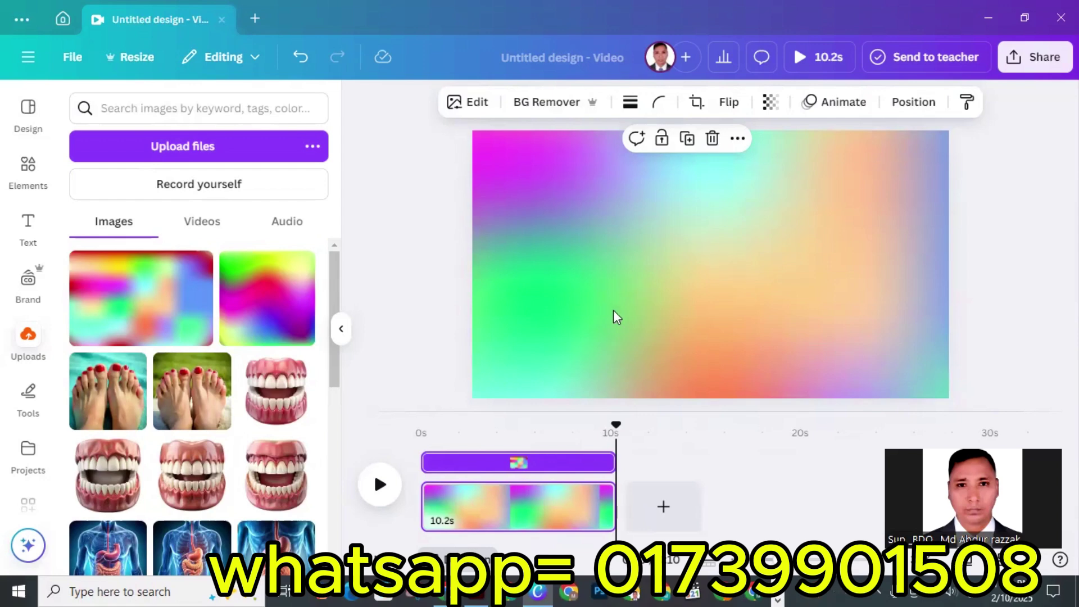
left_click_drag(712, 277, 747, 299)
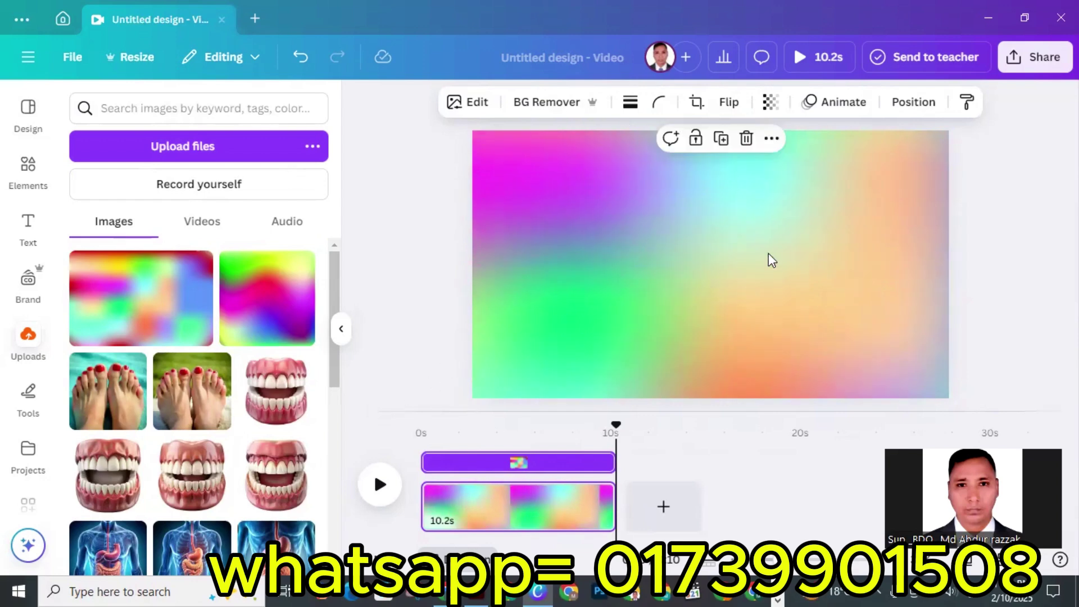
Apply the Rotate add-on effect to the second gradient image
left_click(841, 104)
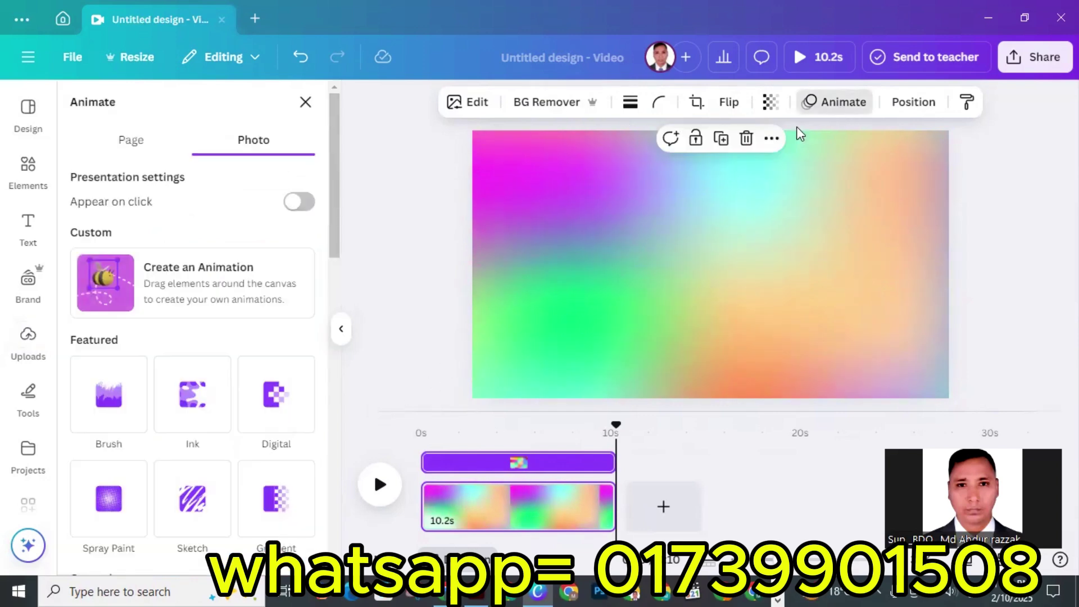
scroll(174, 386, "down", 15)
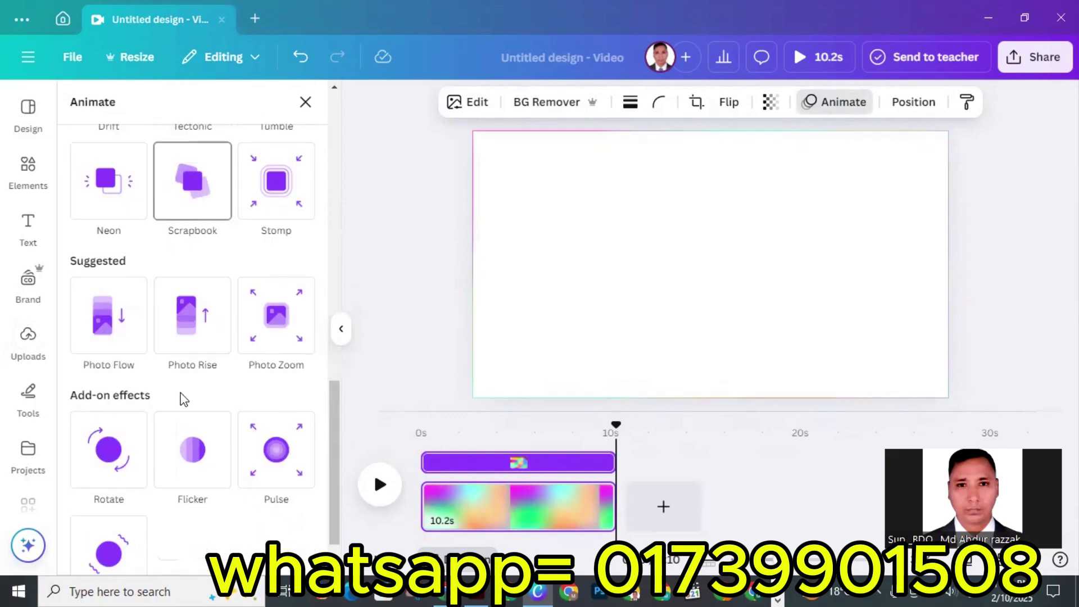
scroll(180, 397, "down", 1)
left_click(109, 396)
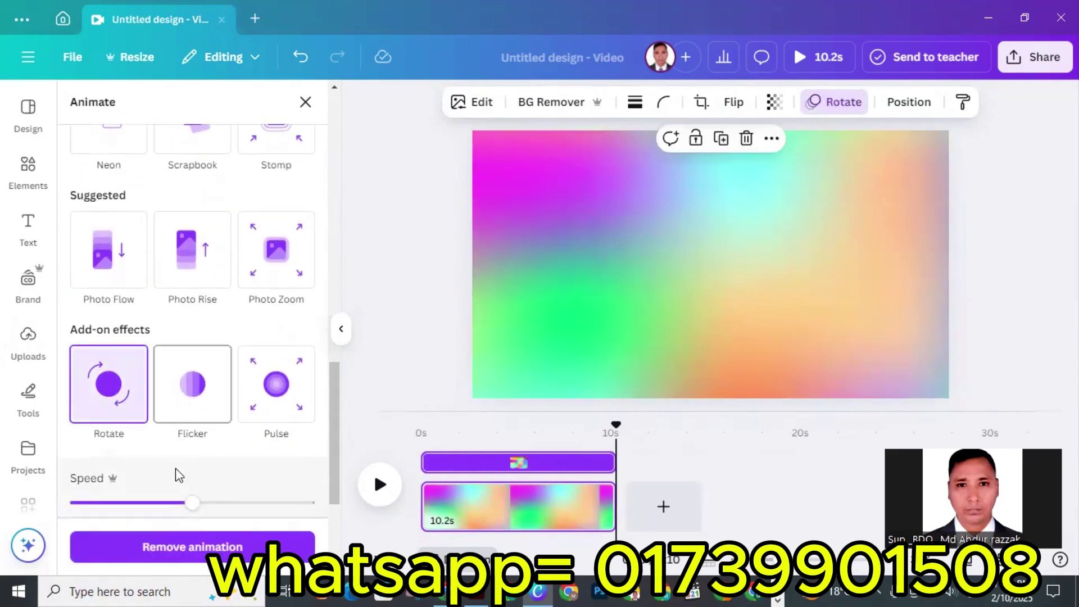
Play the video repeatedly to check the rotating gradient motion
left_click(381, 485)
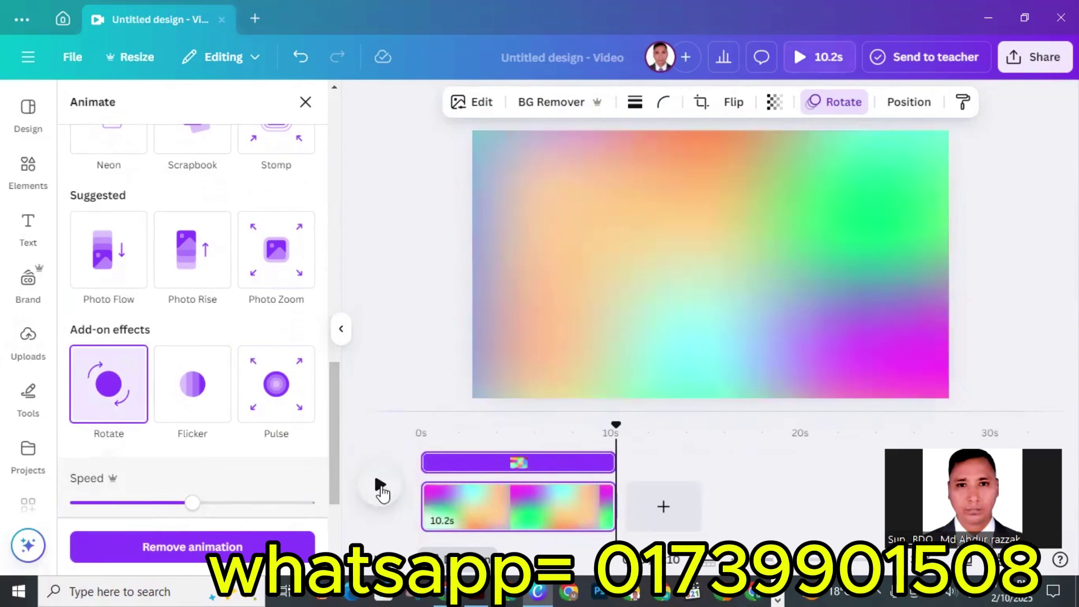
left_click(381, 487)
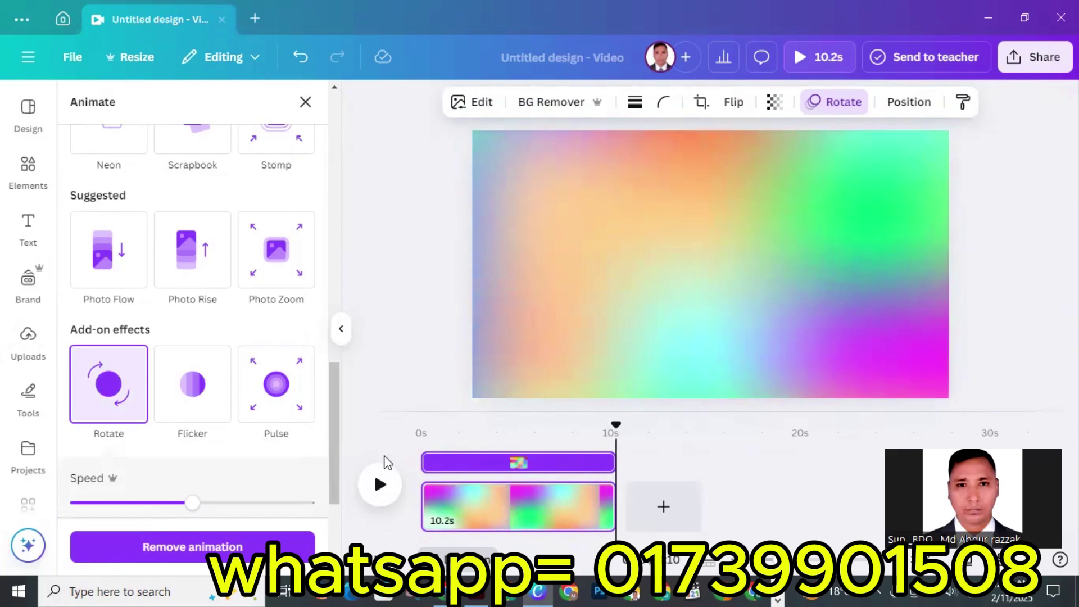
left_click(379, 484)
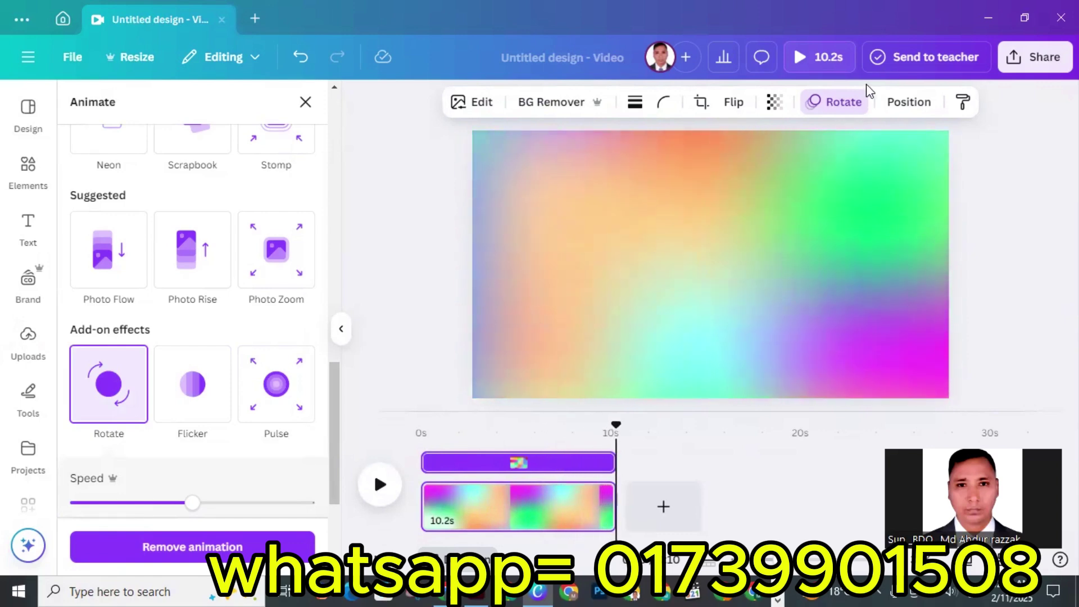
Download the design as an MP4 video at 4K (UHD) quality, saving it in Downloads as Untitled design
left_click(1042, 58)
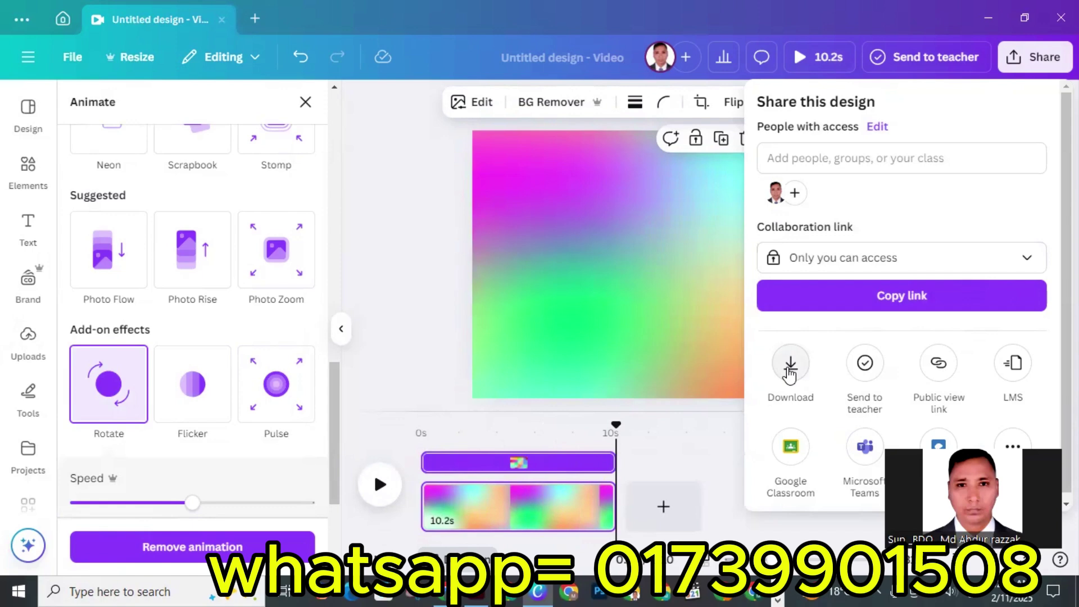
left_click(791, 366)
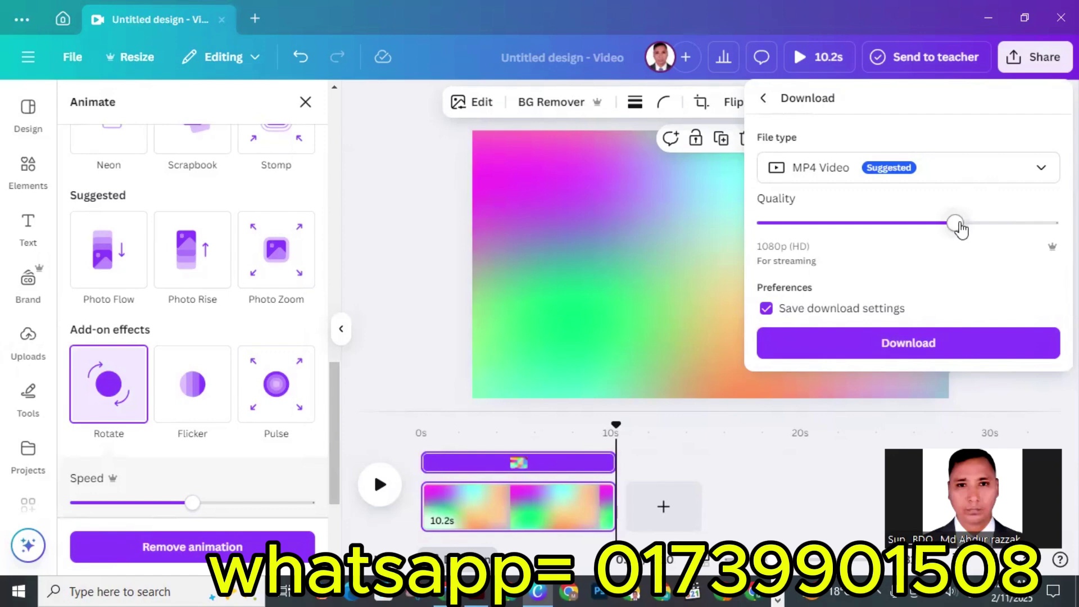
left_click_drag(956, 223, 1050, 223)
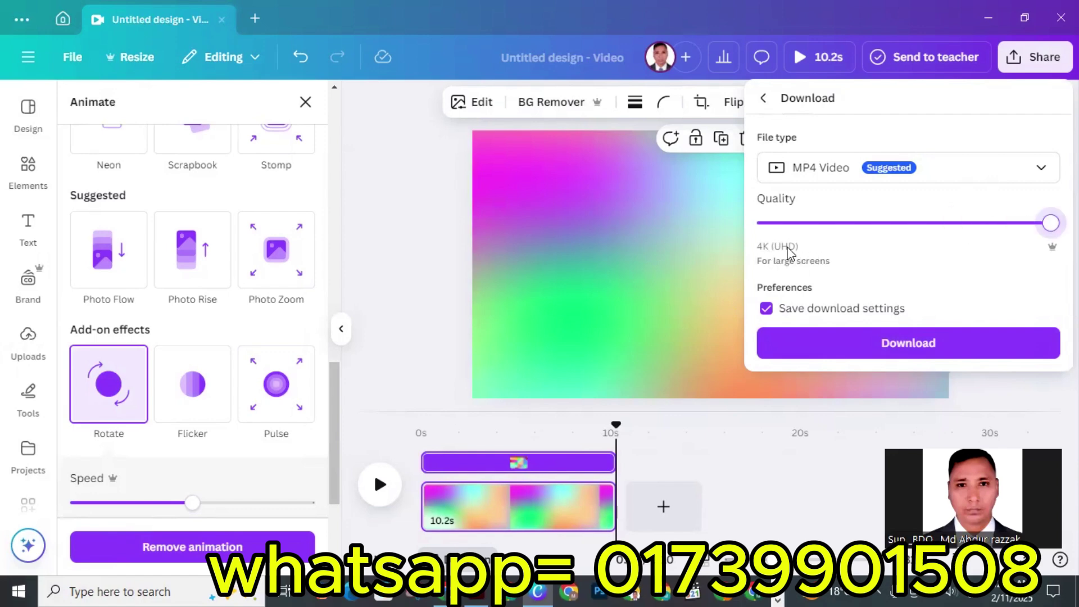
left_click(894, 344)
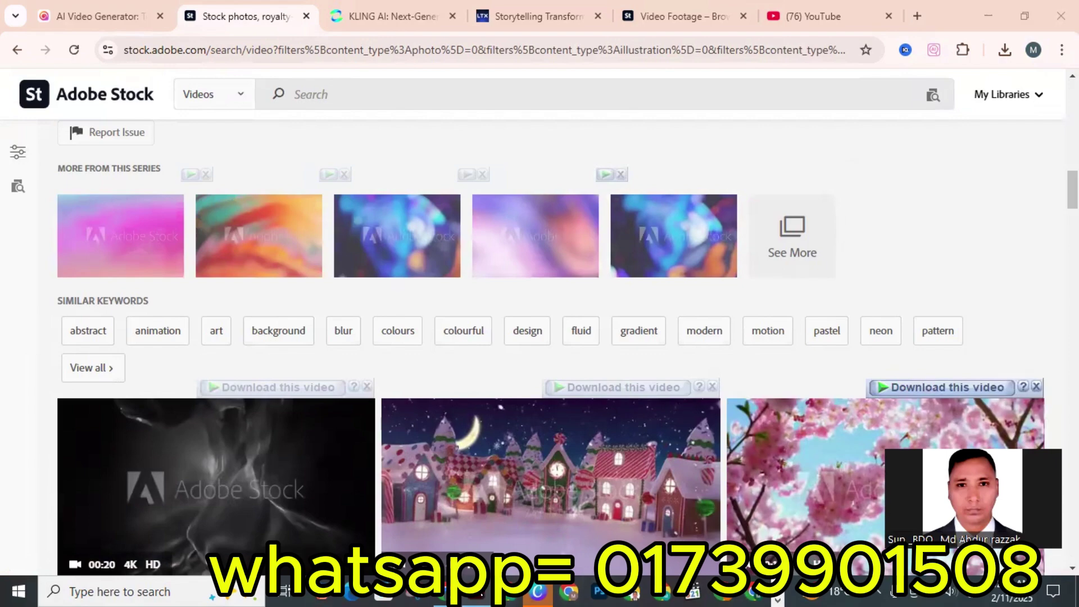
left_click(535, 590)
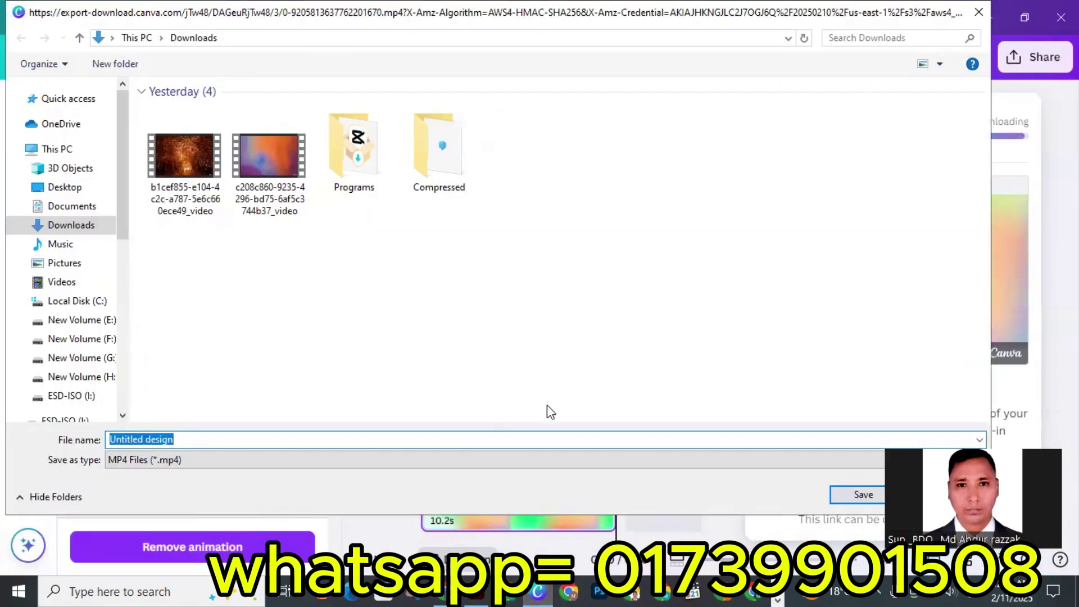
left_click(860, 493)
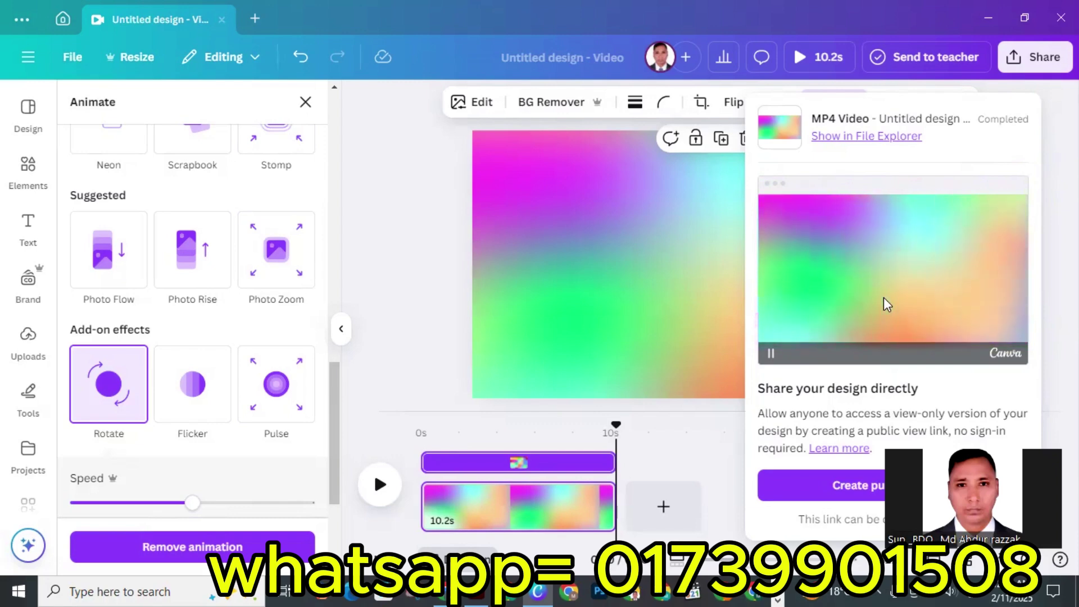
Minimise the browser windows and open the Downloads folder in File Explorer to find the downloaded gradient video
left_click(989, 17)
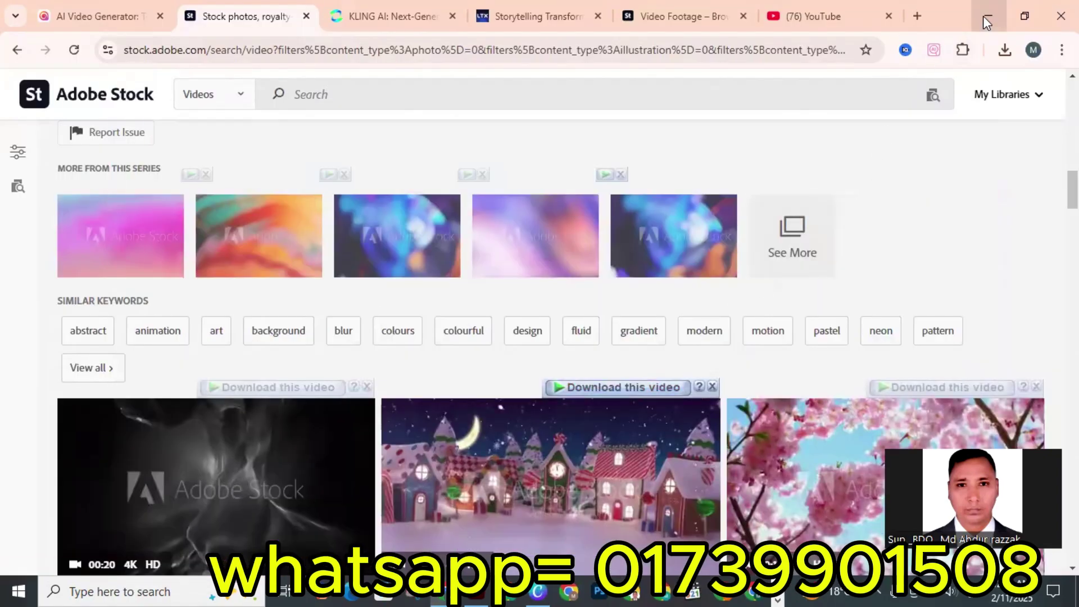
left_click(988, 21)
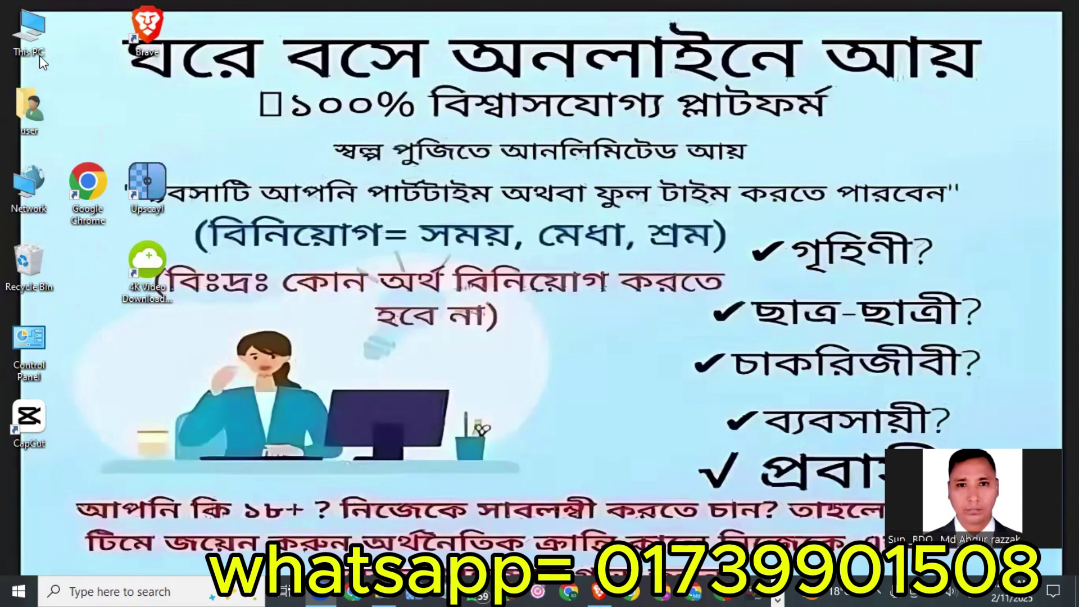
double_click(31, 30)
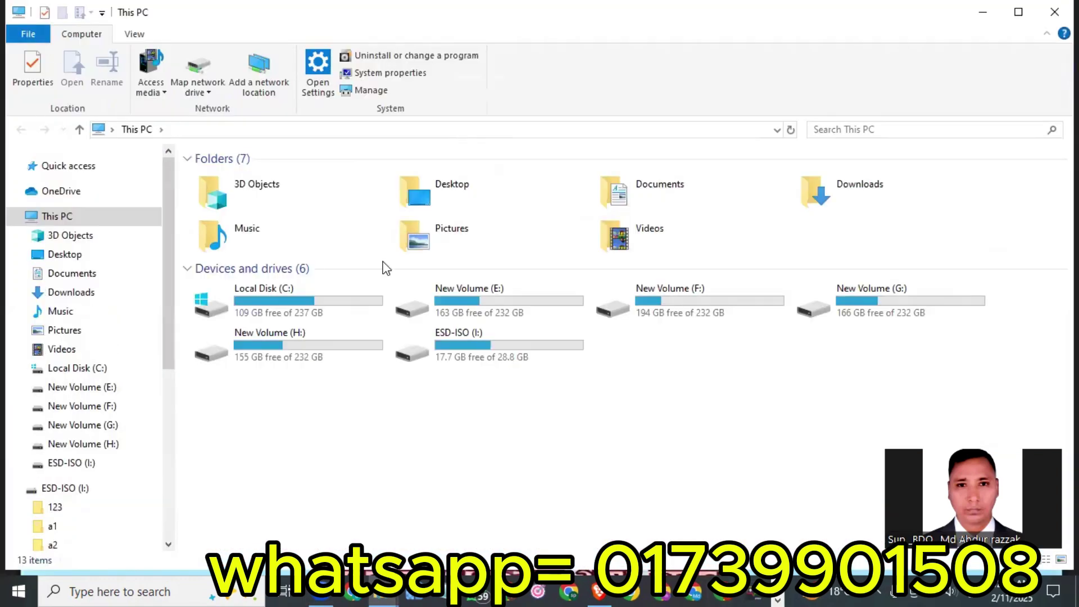
double_click(865, 196)
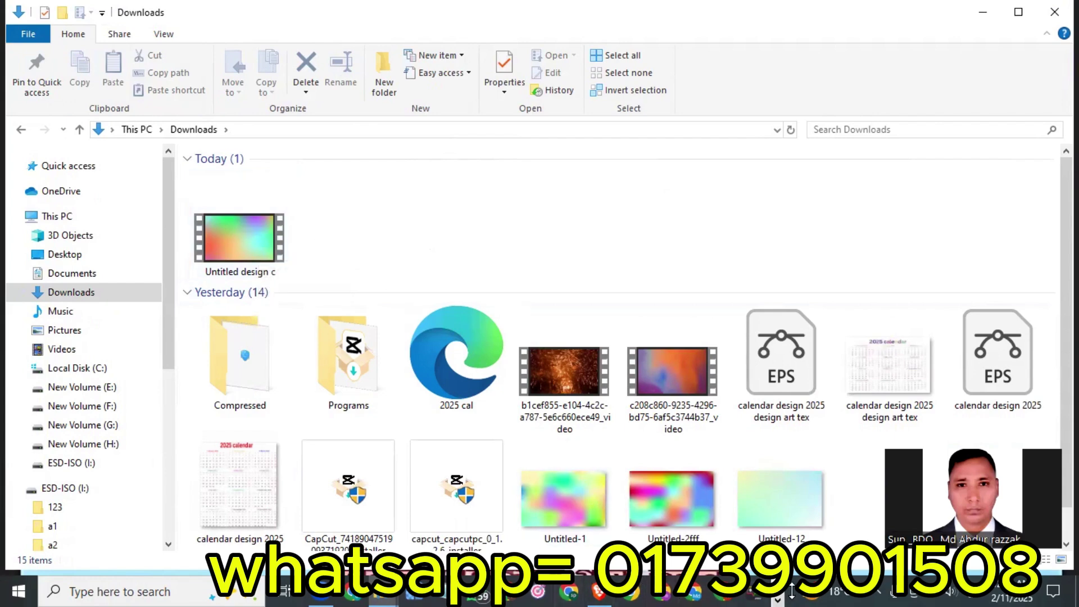
Switch to CapCut, replace the old timeline clip with the imported Untitled design c video from Downloads, and play it
left_click(402, 593)
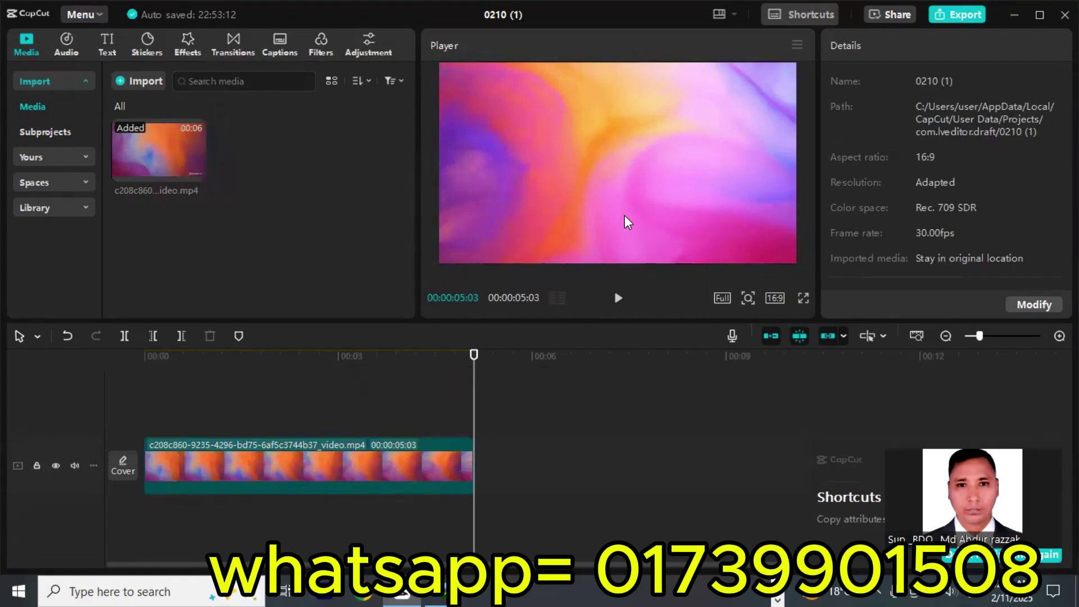
left_click(333, 466)
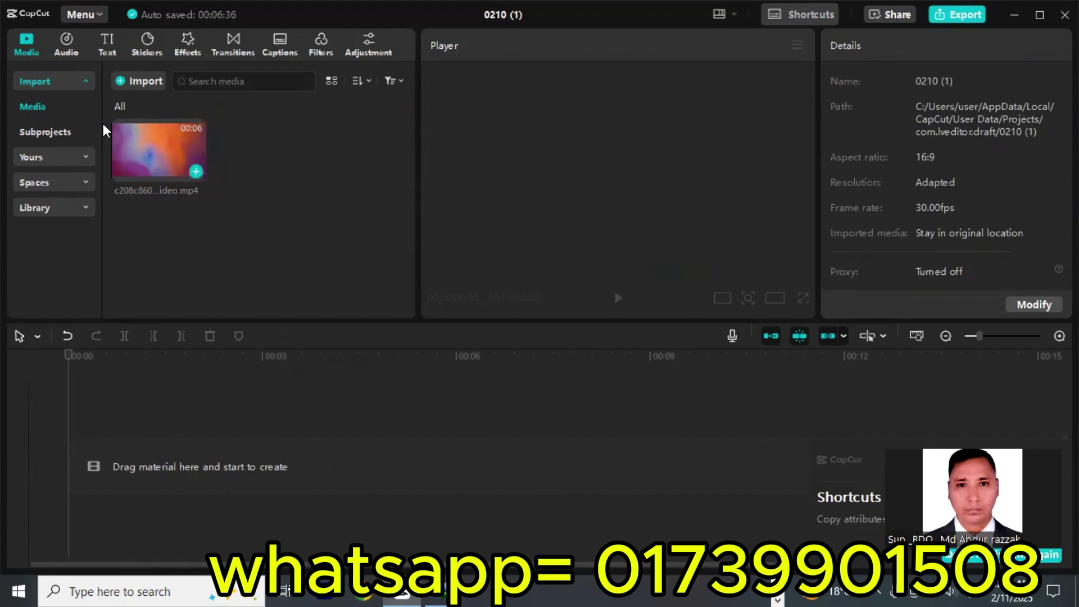
left_click(123, 83)
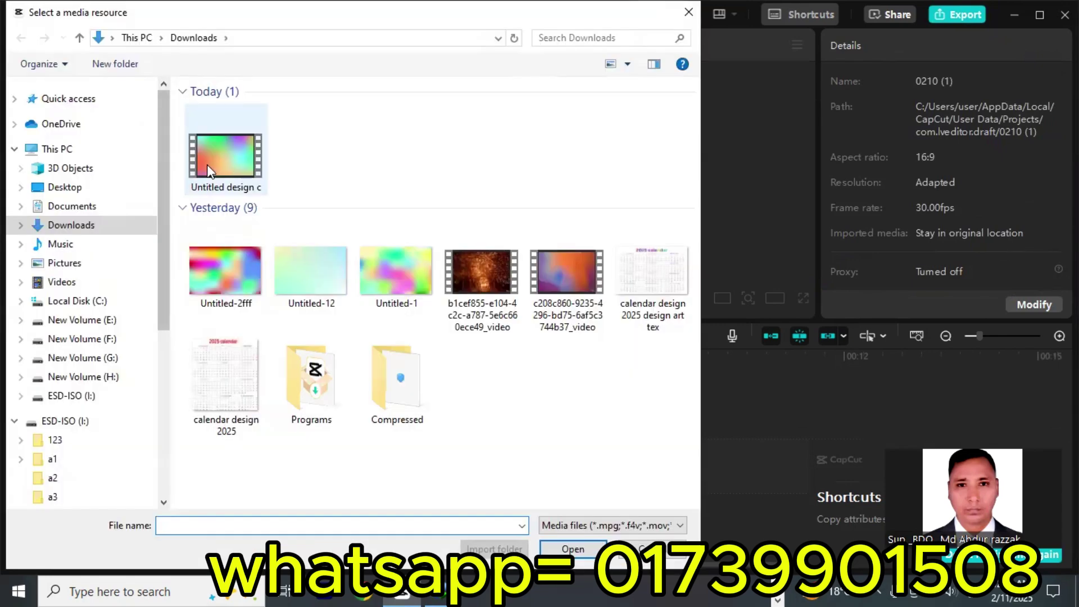
left_click(228, 166)
left_click(573, 549)
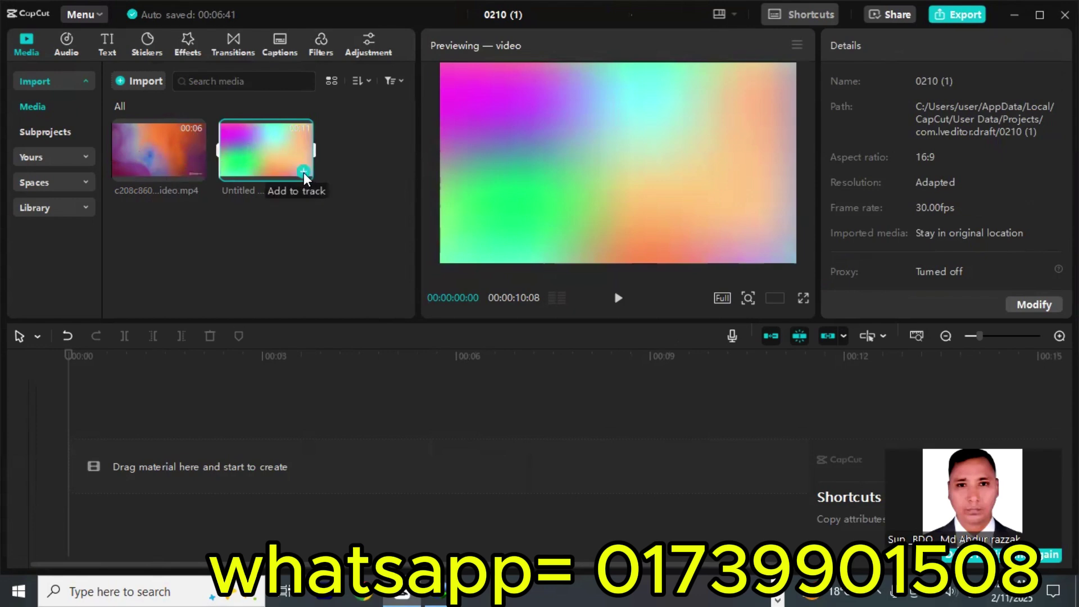
left_click(304, 172)
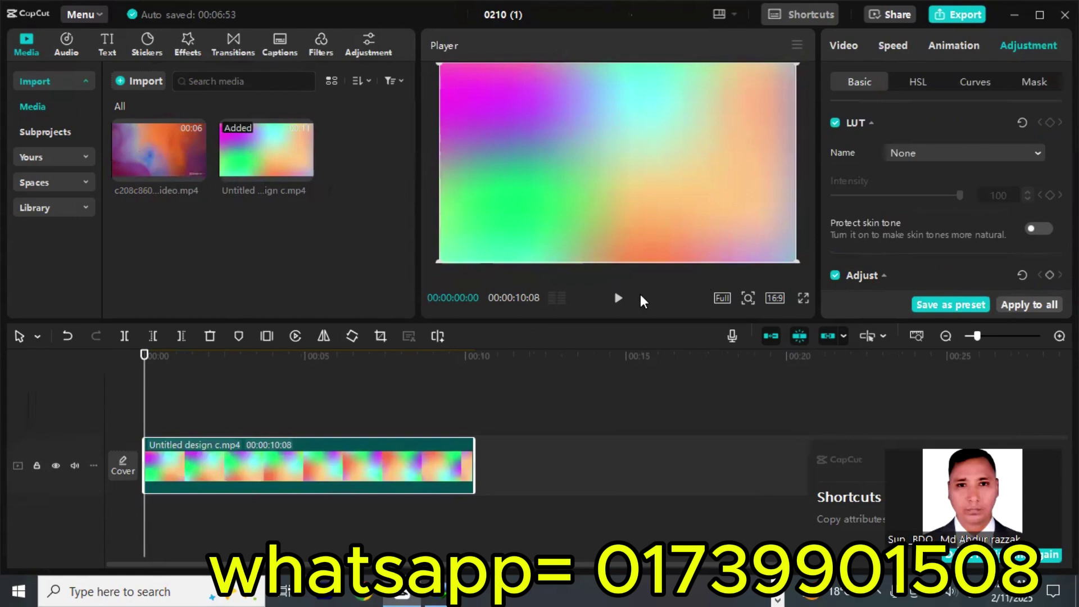
left_click(618, 298)
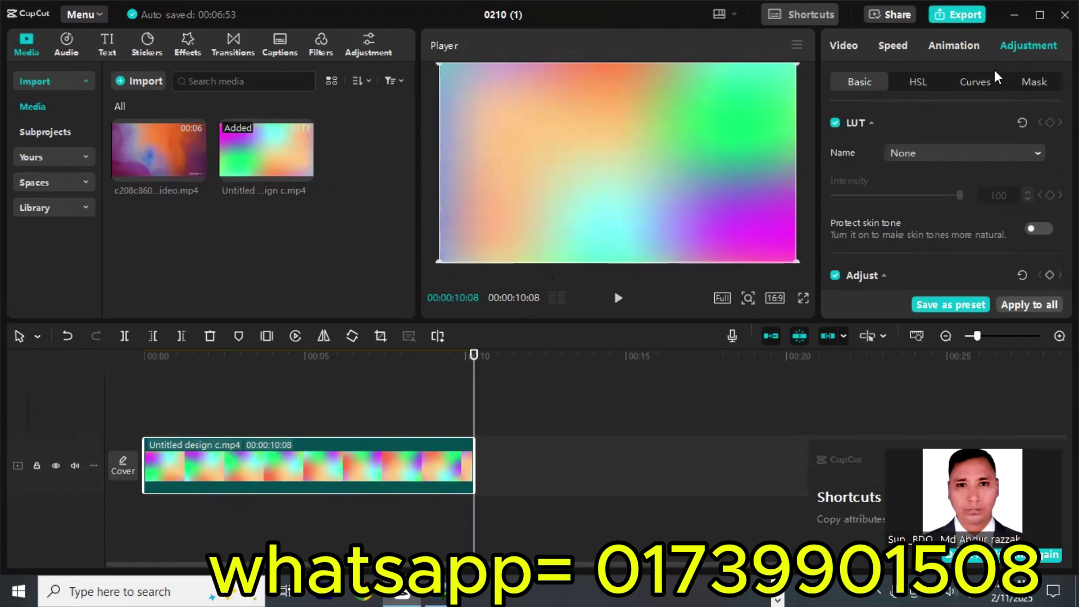
Adjust the clip's colour to a Temp of about -33, Tint 24 and Saturation 15
scroll(930, 155, "down", 3)
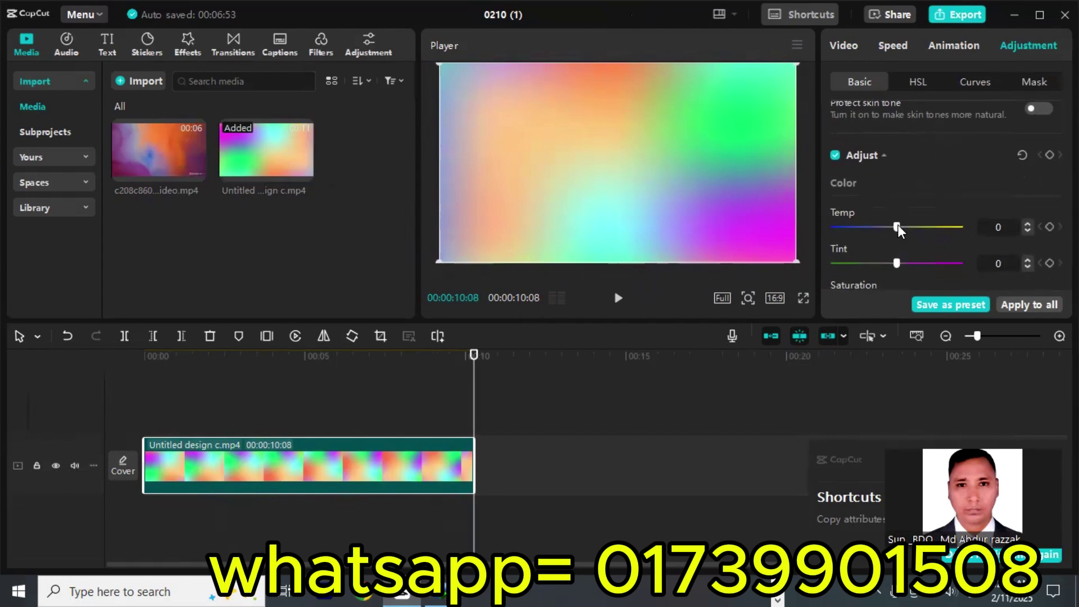
left_click_drag(898, 230, 833, 228)
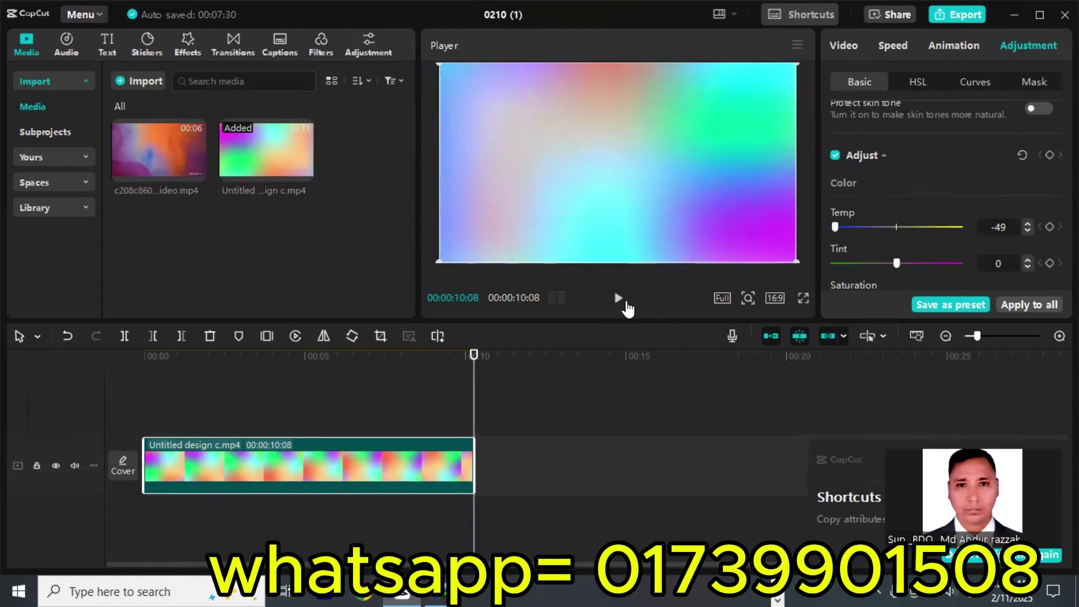
left_click(619, 299)
left_click_drag(835, 226, 846, 227)
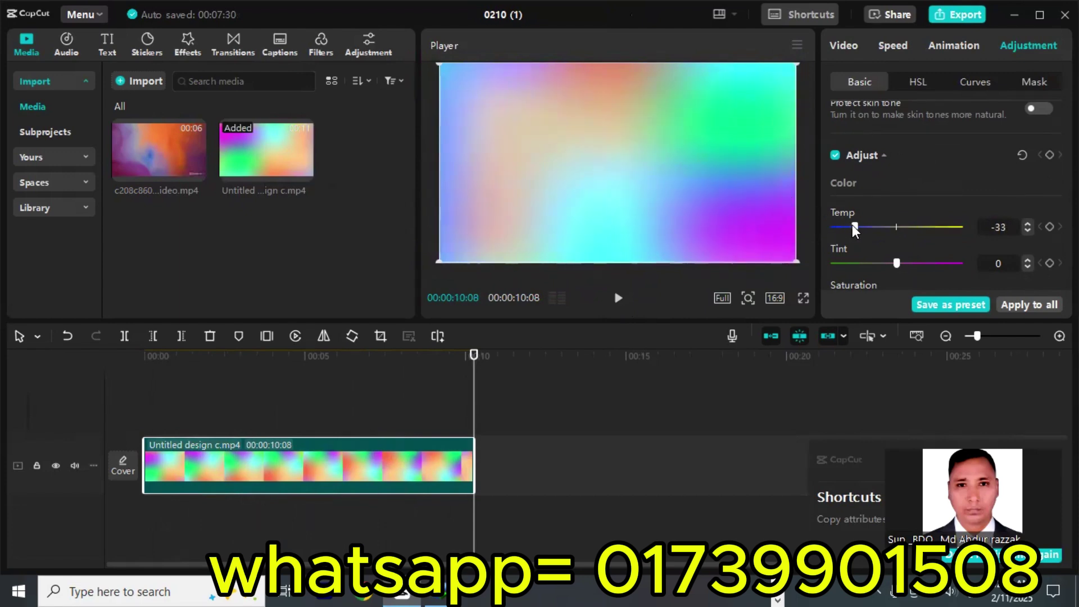
left_click_drag(897, 263, 916, 246)
scroll(905, 254, "down", 2)
scroll(908, 202, "down", 4)
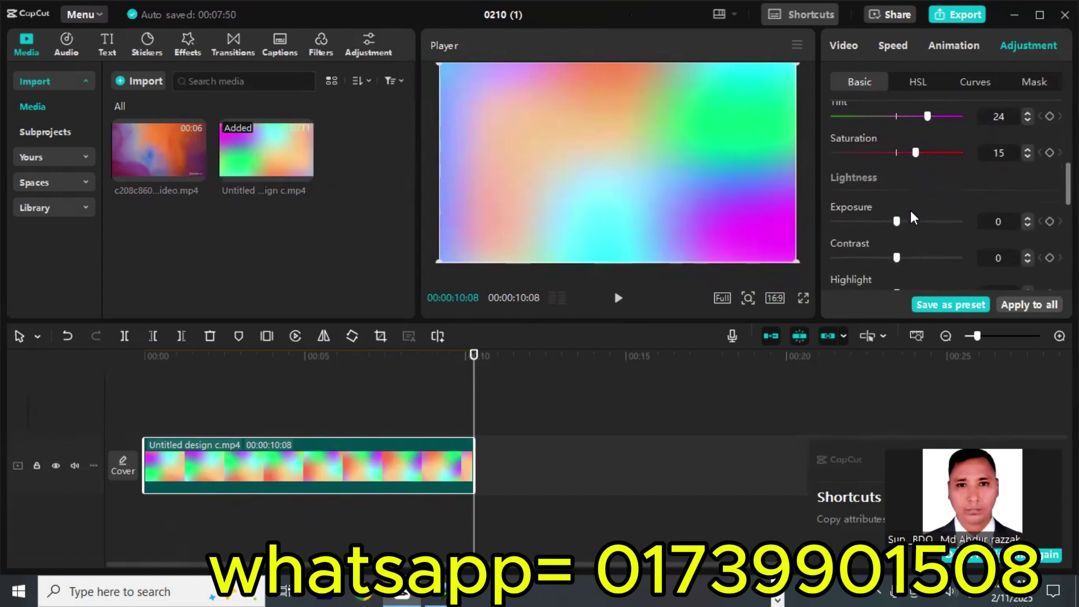
Set the clip's Exposure to 7, Contrast 4, Highlight 4, Shadow 6 and Whites 4, and play the result
left_click_drag(898, 180, 905, 180)
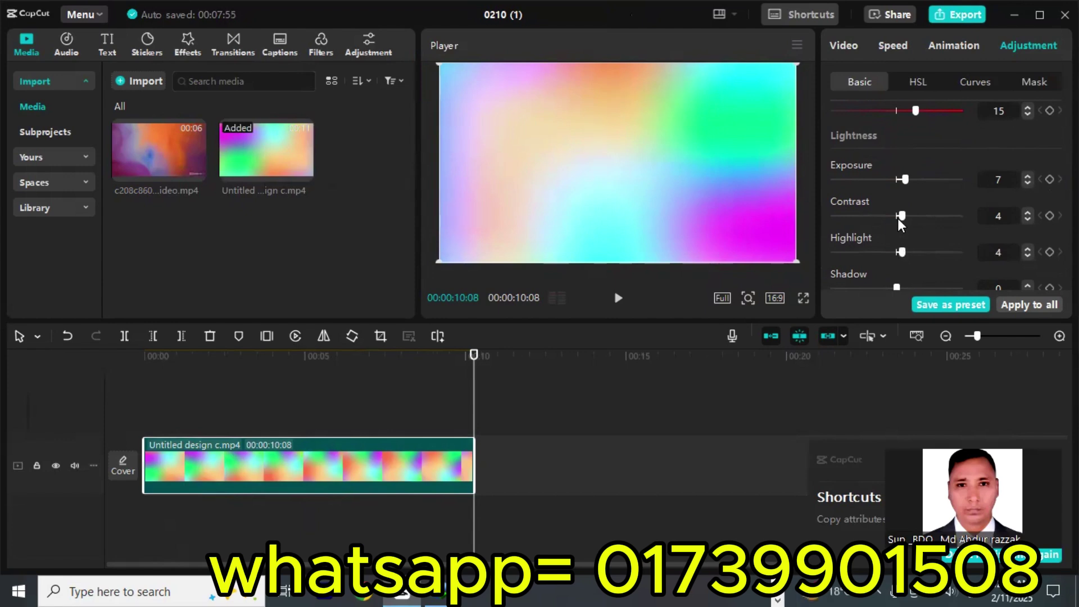
scroll(899, 225, "down", 2)
left_click_drag(897, 232, 903, 231)
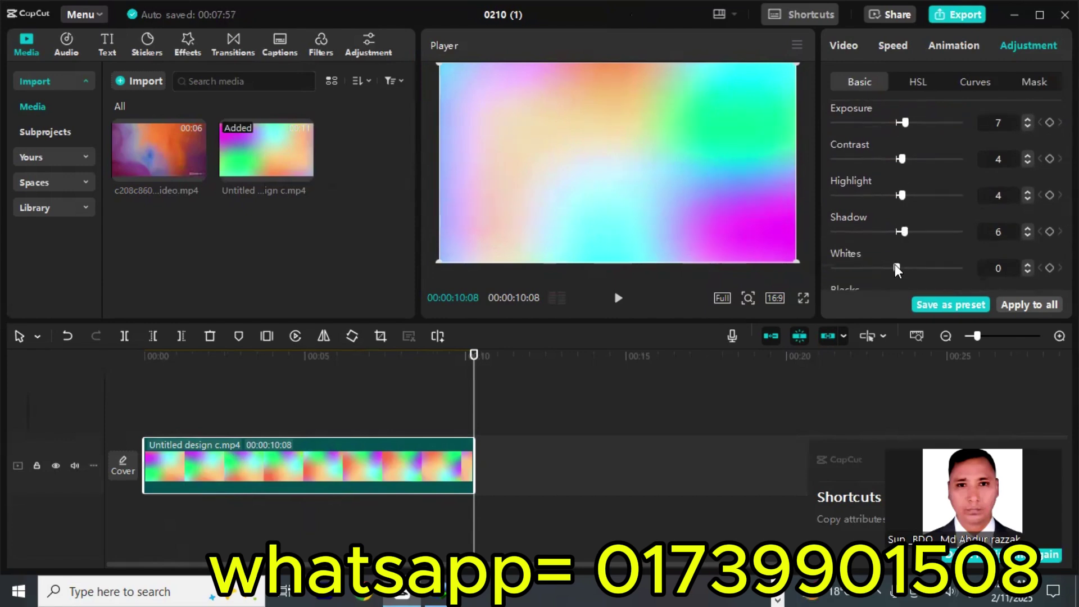
left_click_drag(898, 269, 902, 268)
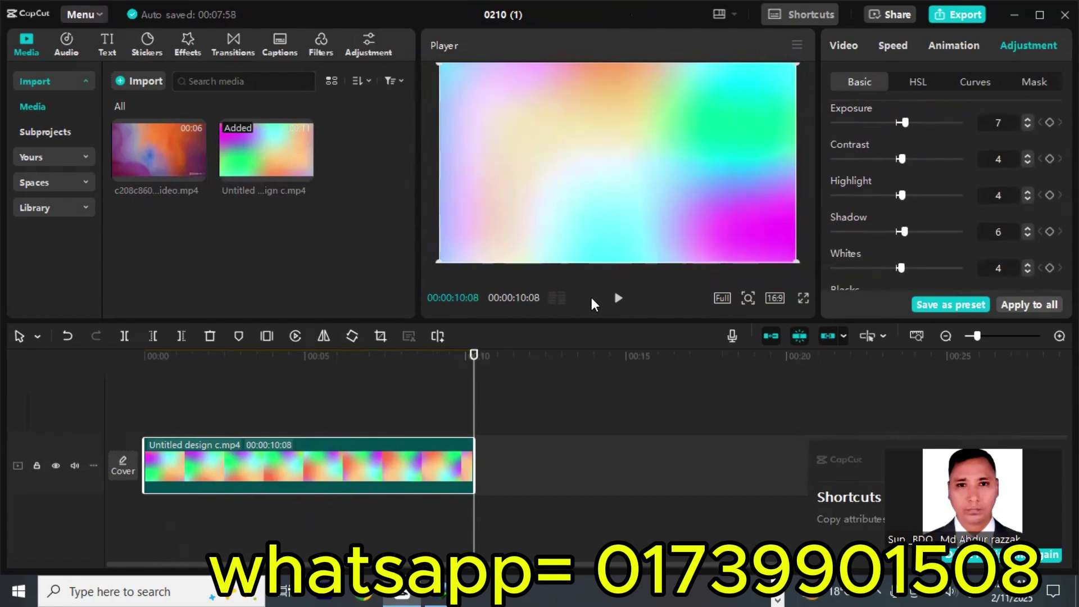
left_click(617, 298)
Start exporting the video and name the output file 222
left_click(976, 17)
left_click(947, 20)
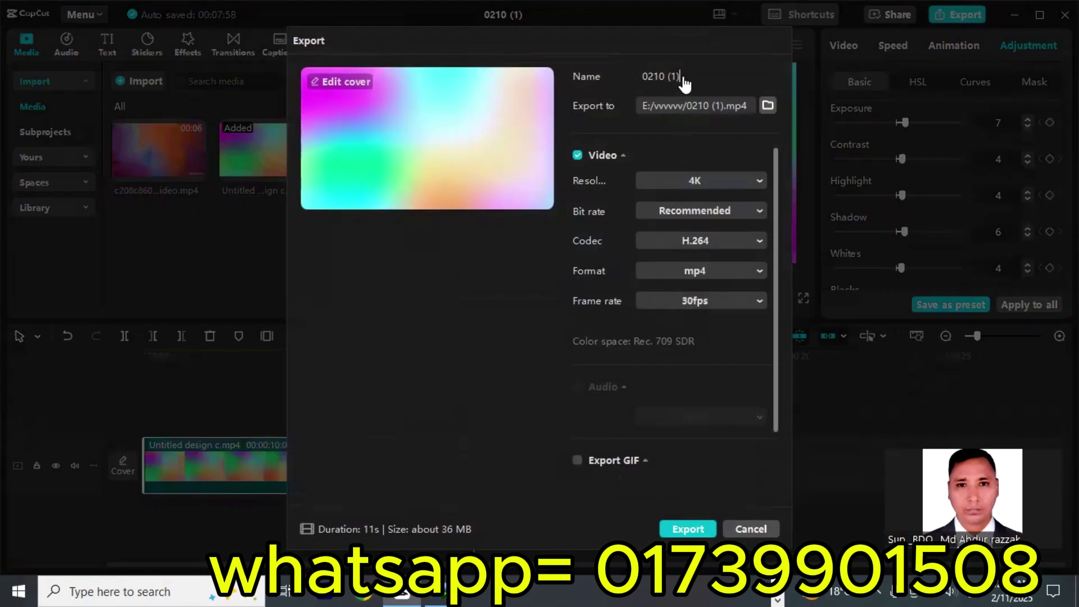
key("BackSpace")
key("BackSpace")
key("BackSpace")
key("BackSpace")
key("BackSpace")
key("BackSpace")
key("BackSpace")
type("222")
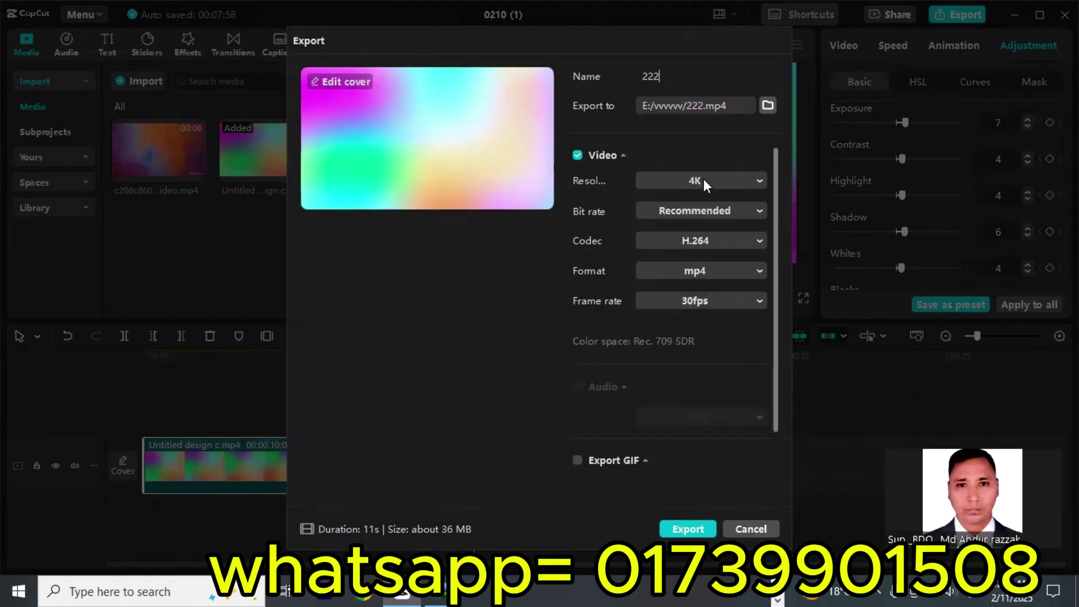
Export the video at 4K resolution and a 60fps frame rate in mp4 format
left_click(746, 179)
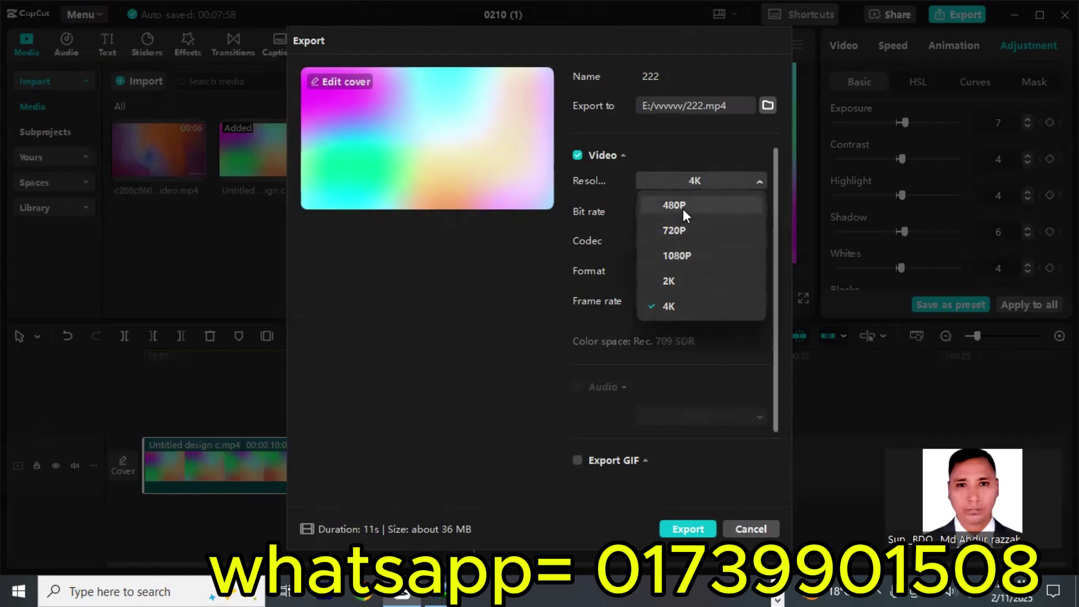
left_click(677, 308)
left_click(717, 301)
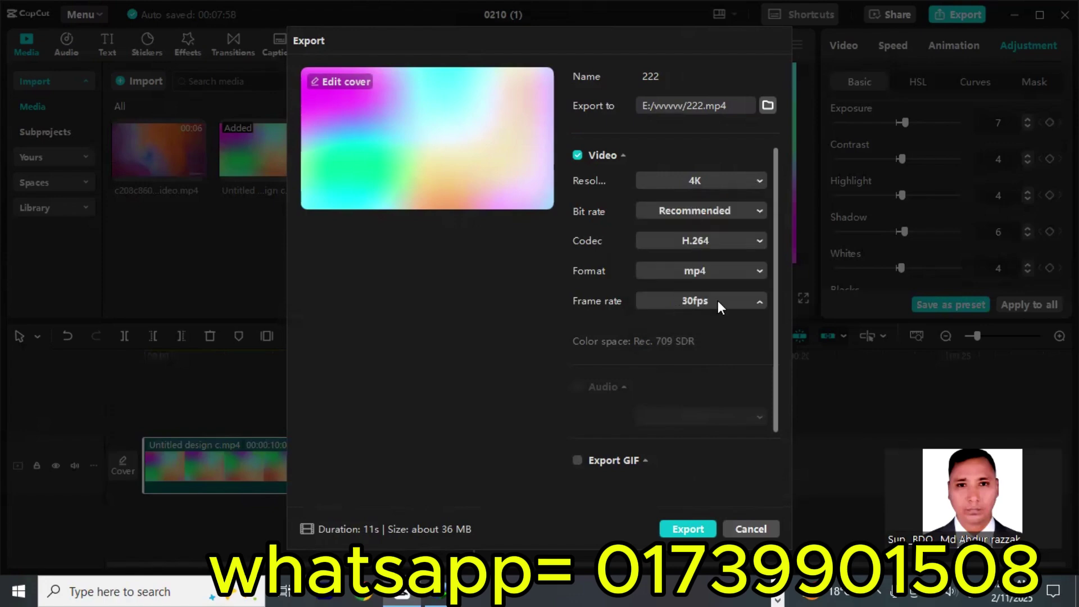
left_click(678, 478)
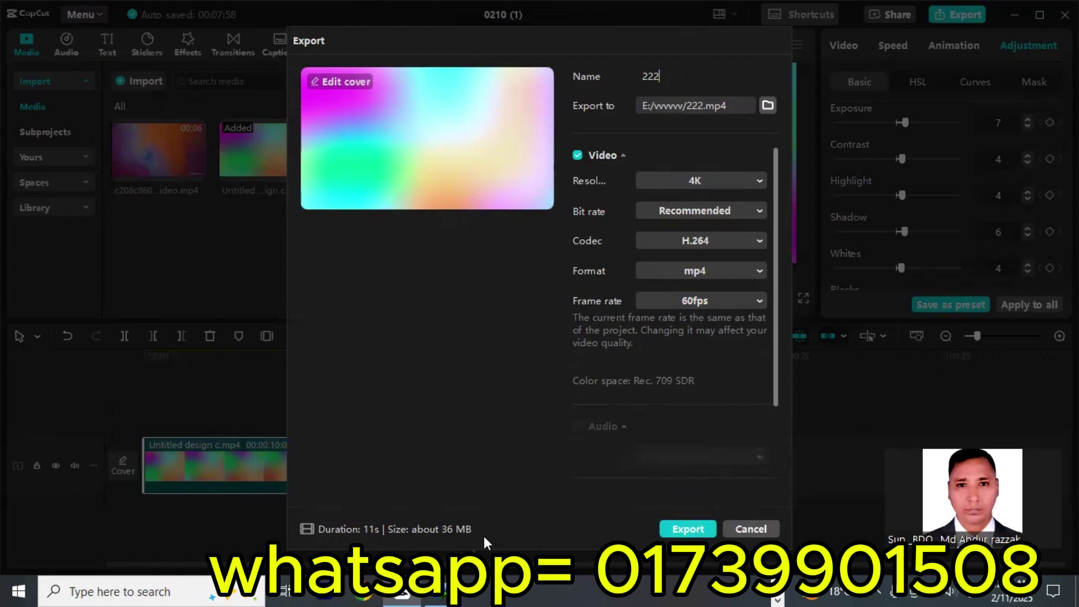
left_click(687, 531)
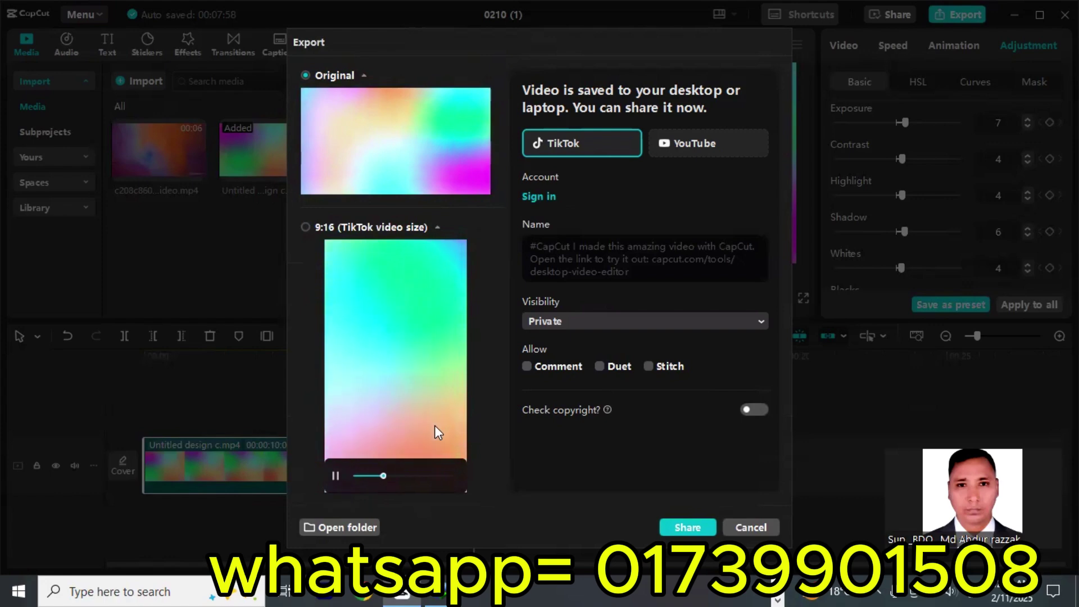
Close the export dialog and delete the gradient clip from the timeline
left_click(744, 529)
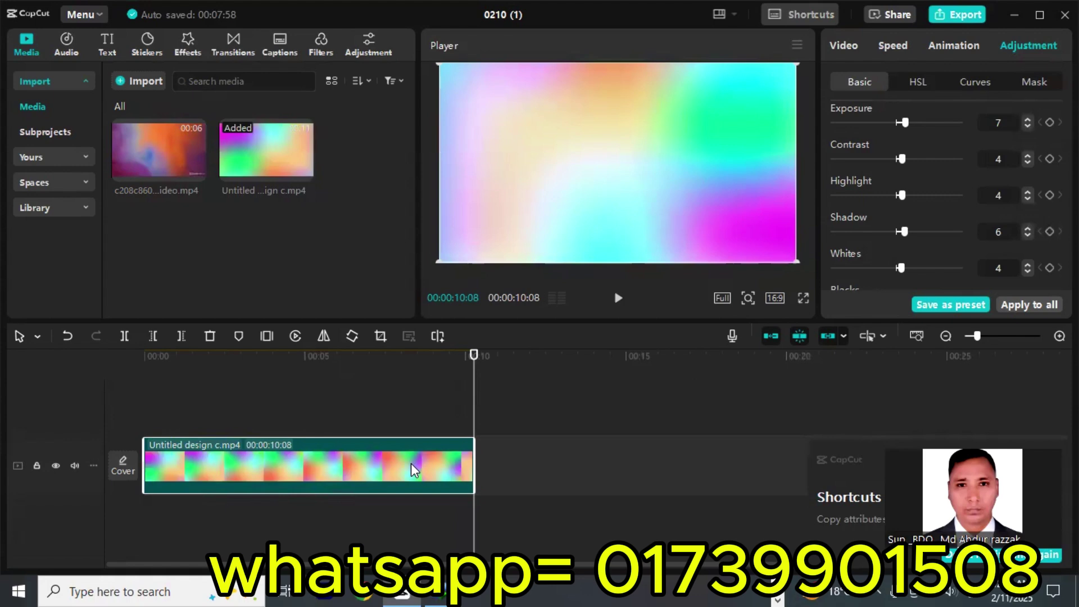
key("Delete")
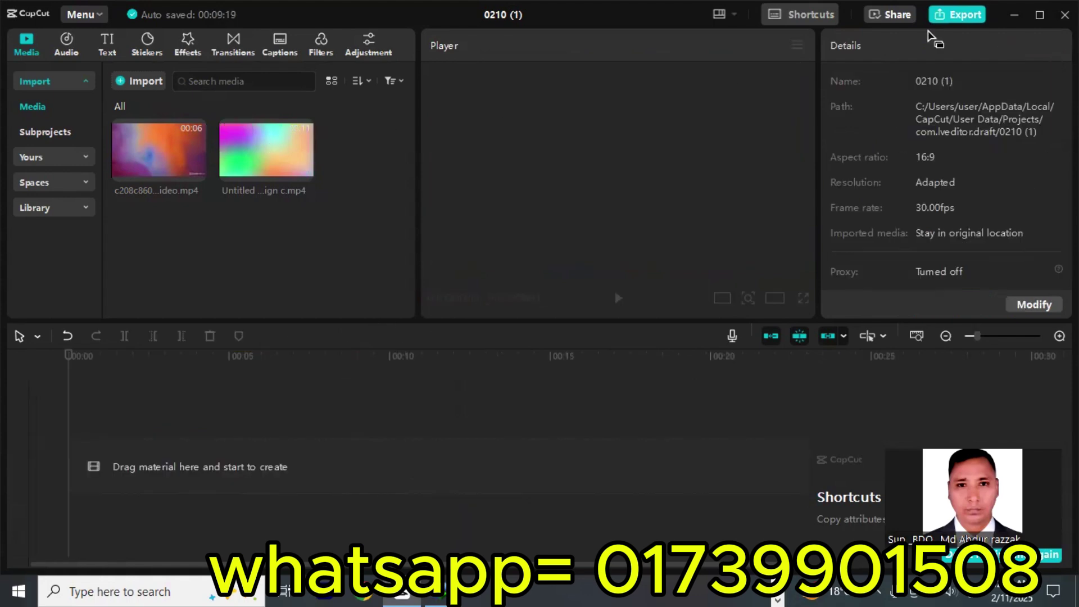
Switch to the Adobe Stock page and copy the title of the abstract blurred magenta, blue and orange gradient video
left_click(1015, 15)
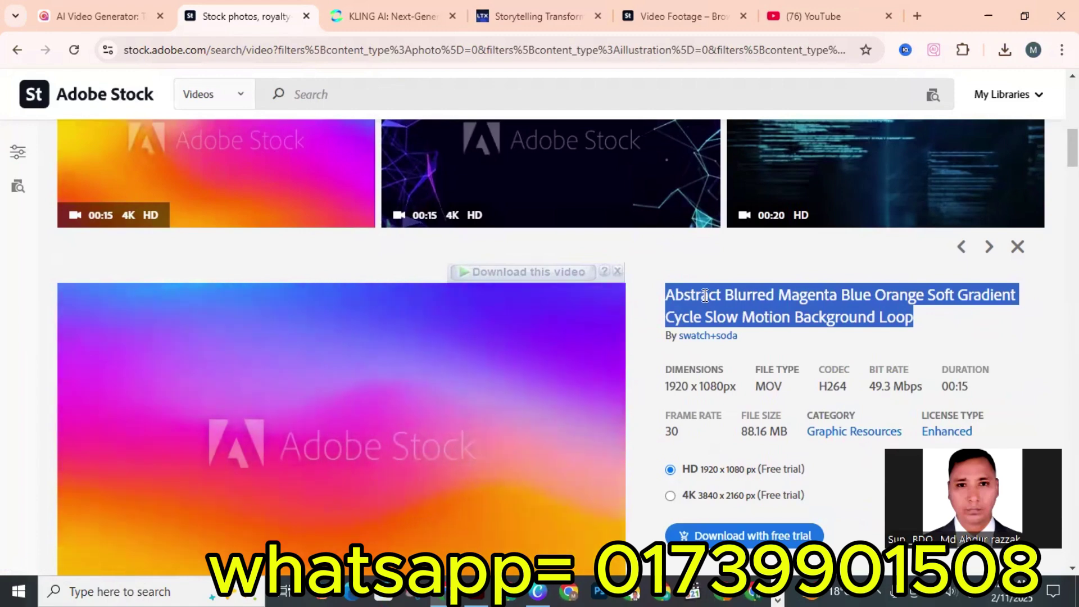
right_click(704, 297)
left_click(754, 316)
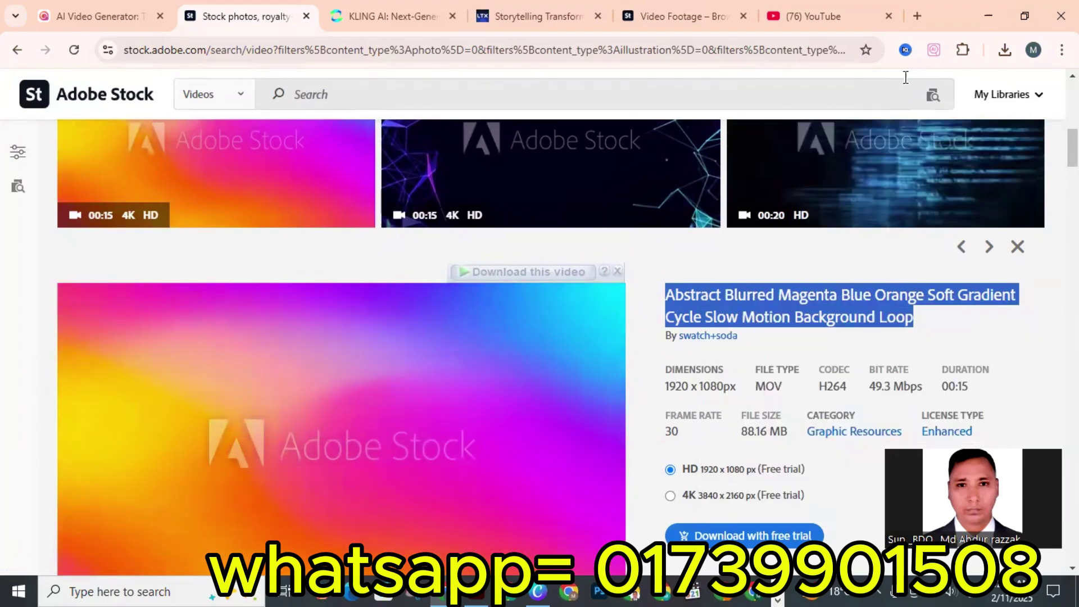
Minimise the browser and open the vvvvvv export folder on drive E: in File Explorer
left_click(984, 20)
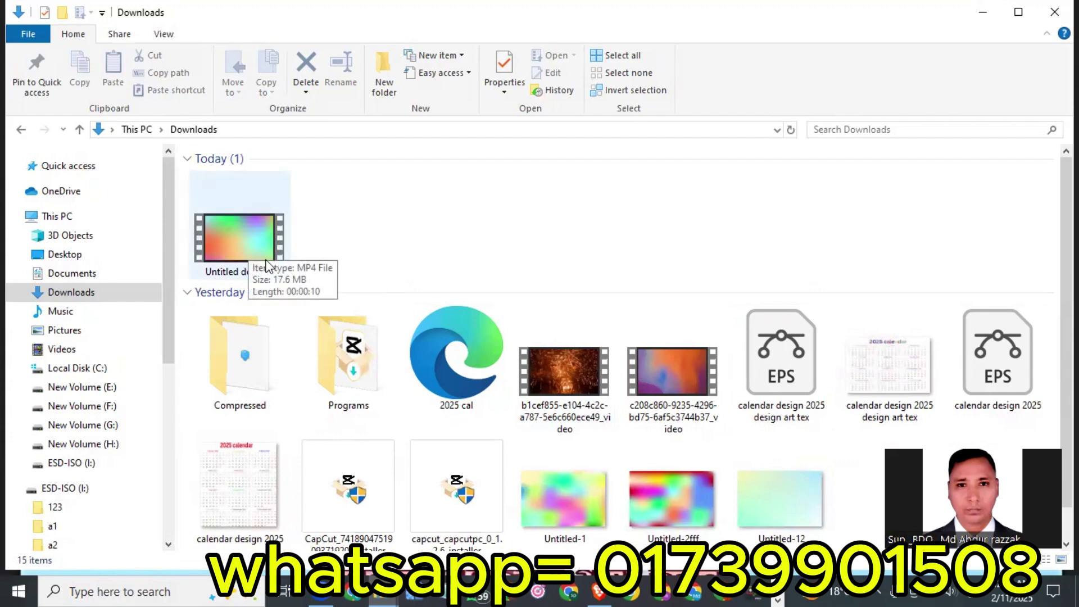
left_click(107, 387)
scroll(716, 288, "down", 3)
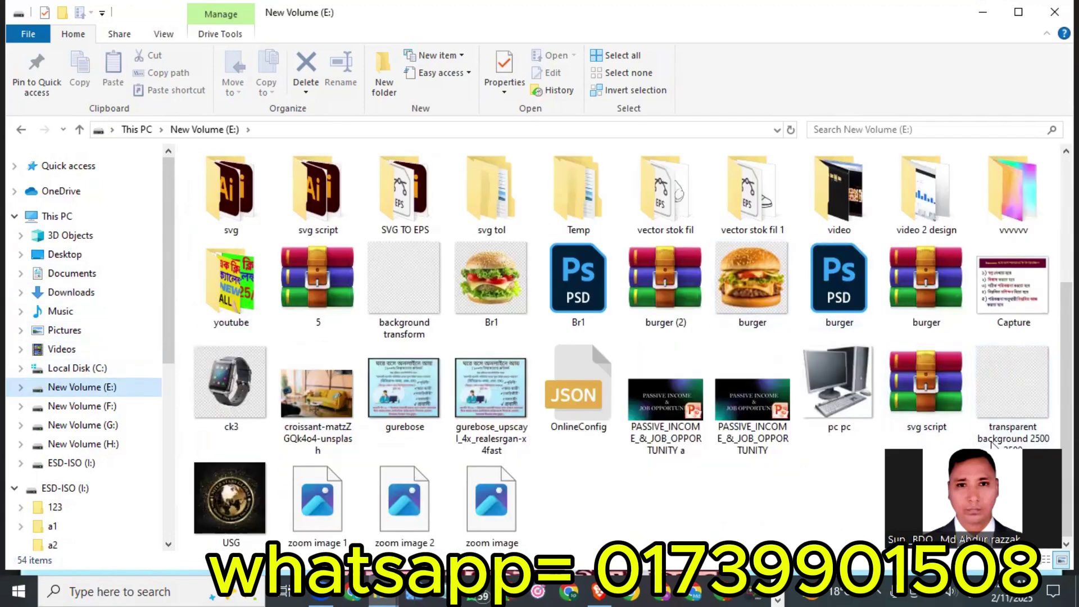
double_click(1029, 181)
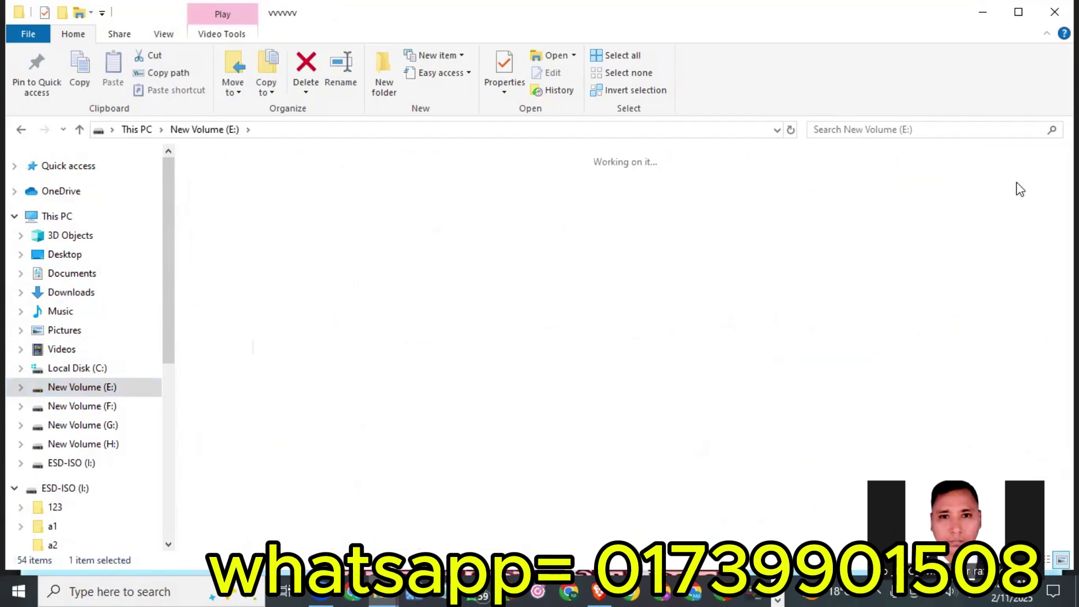
Rename video 222 with the copied title, shortened to "Abstract Blurred Magenta Blue Orange Gradient Slow Motion Background"
right_click(312, 171)
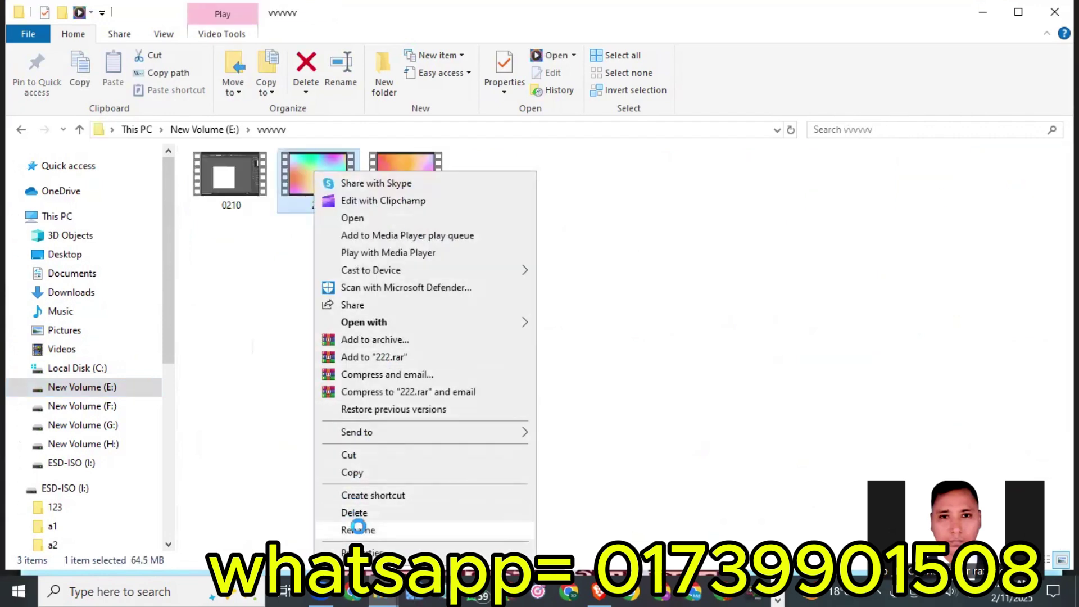
left_click(358, 530)
right_click(325, 206)
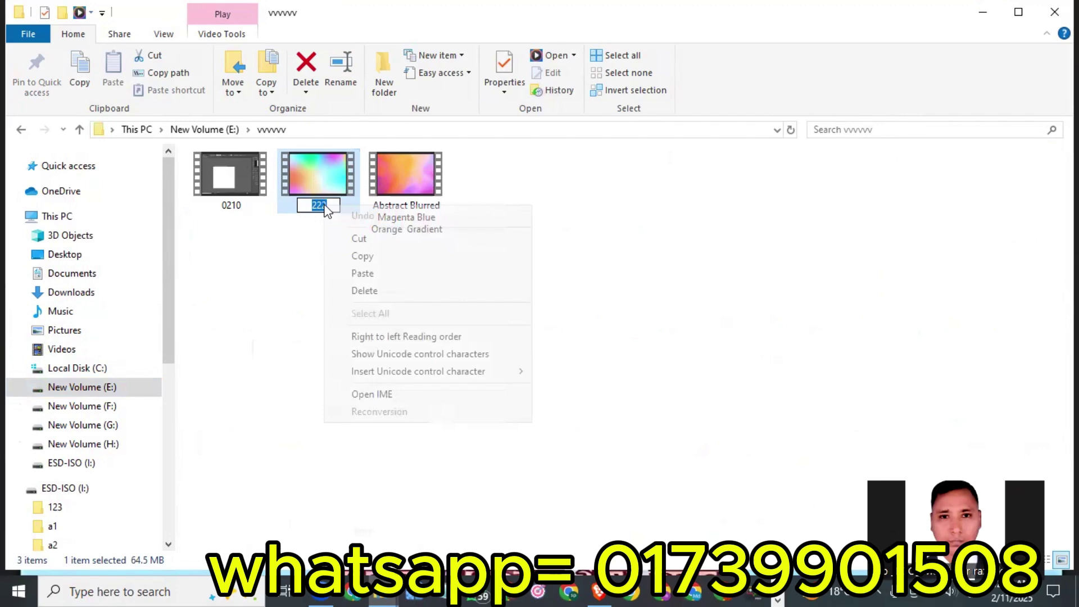
left_click(369, 278)
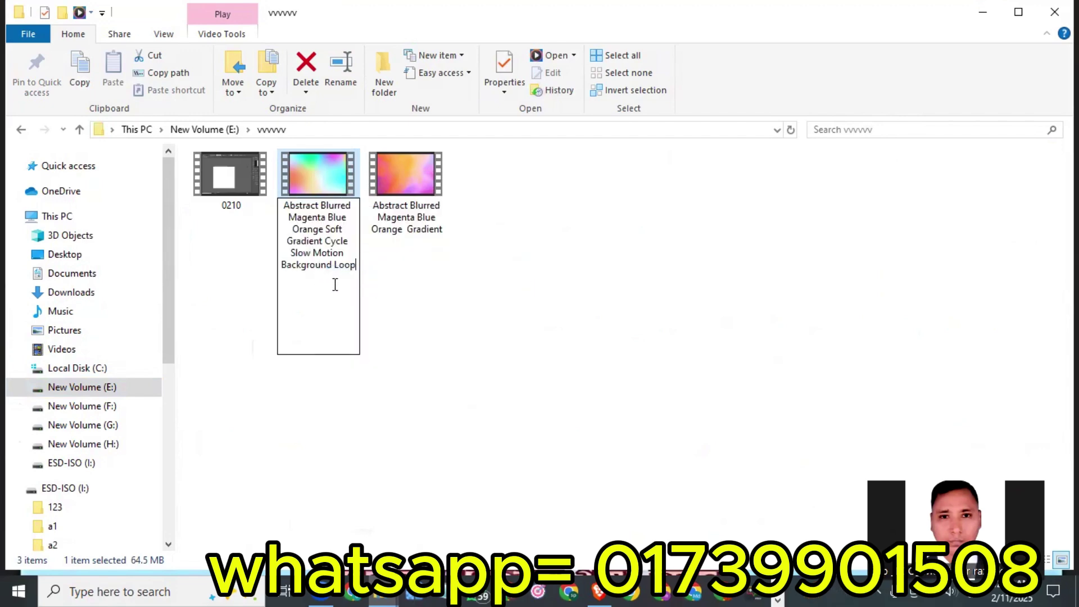
key("BackSpace")
key("BackSpace")
key("BackSpace")
key("BackSpace")
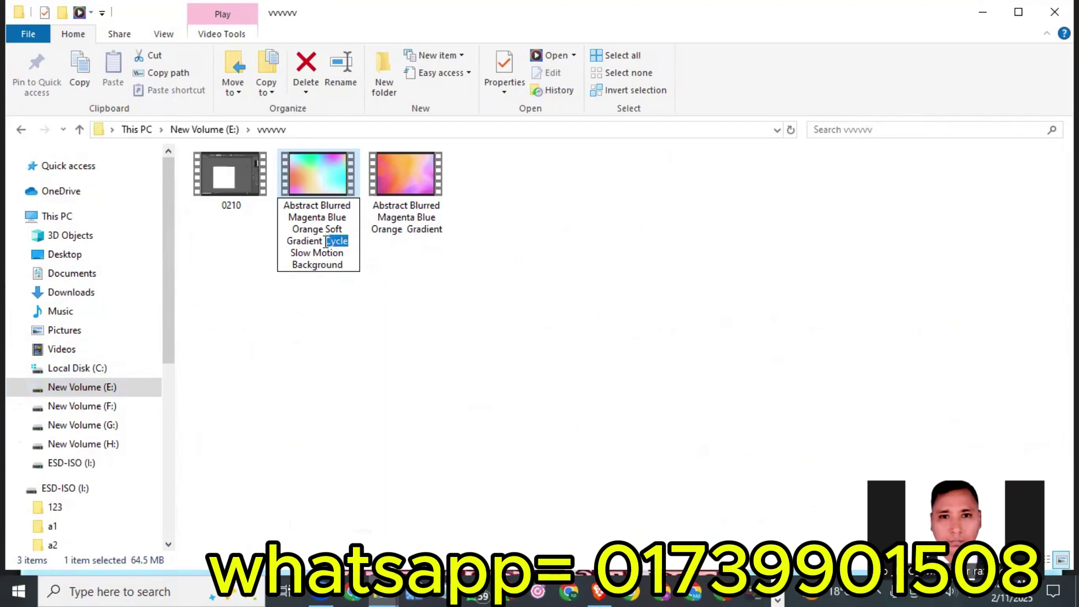
key("BackSpace")
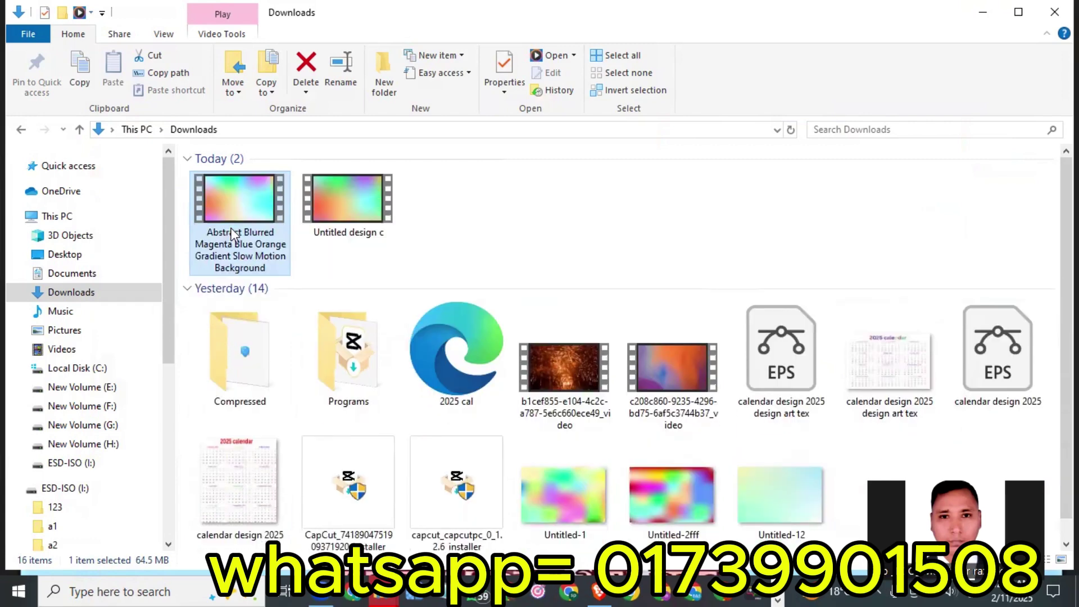
left_click(479, 202)
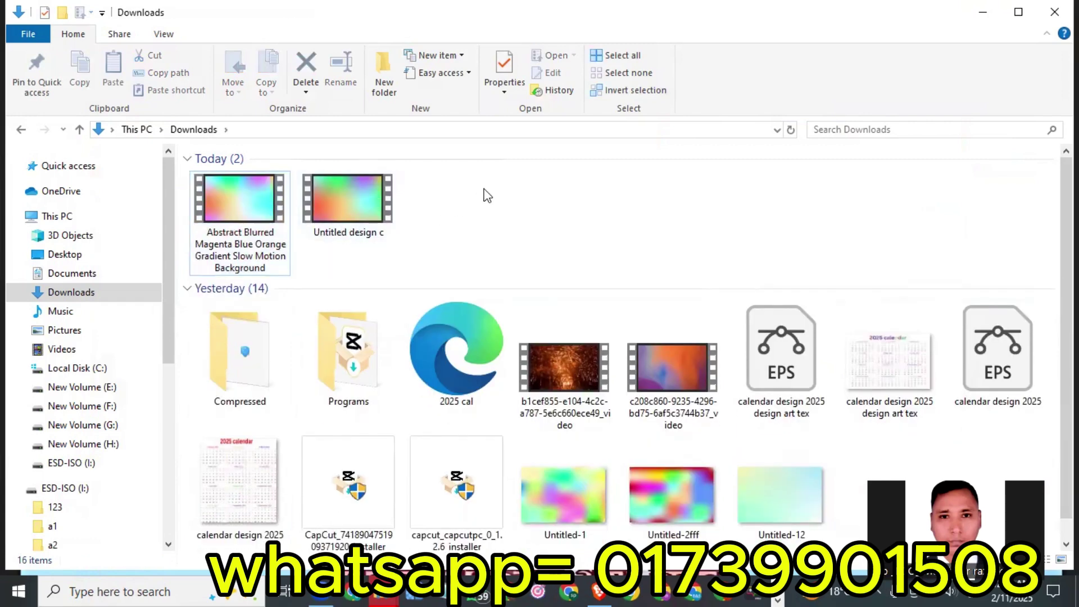
left_click(361, 211)
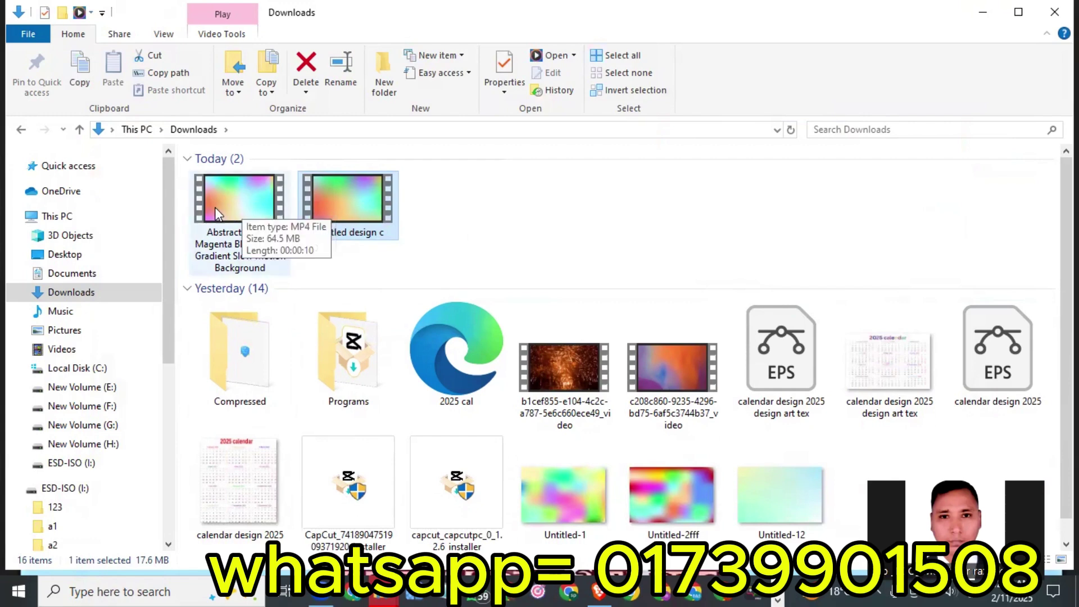
key("Delete")
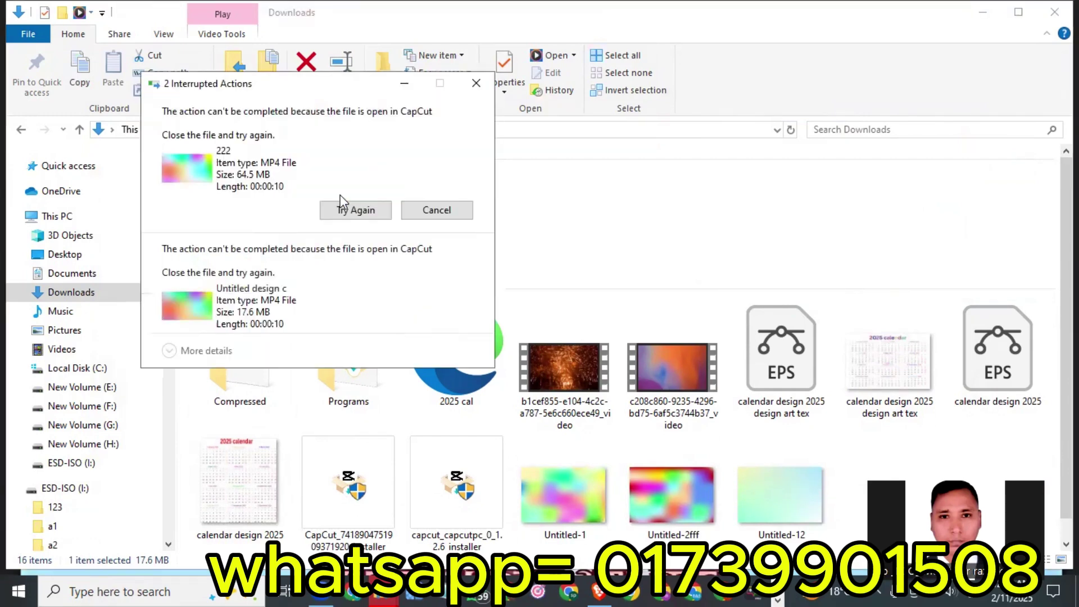
key("Escape")
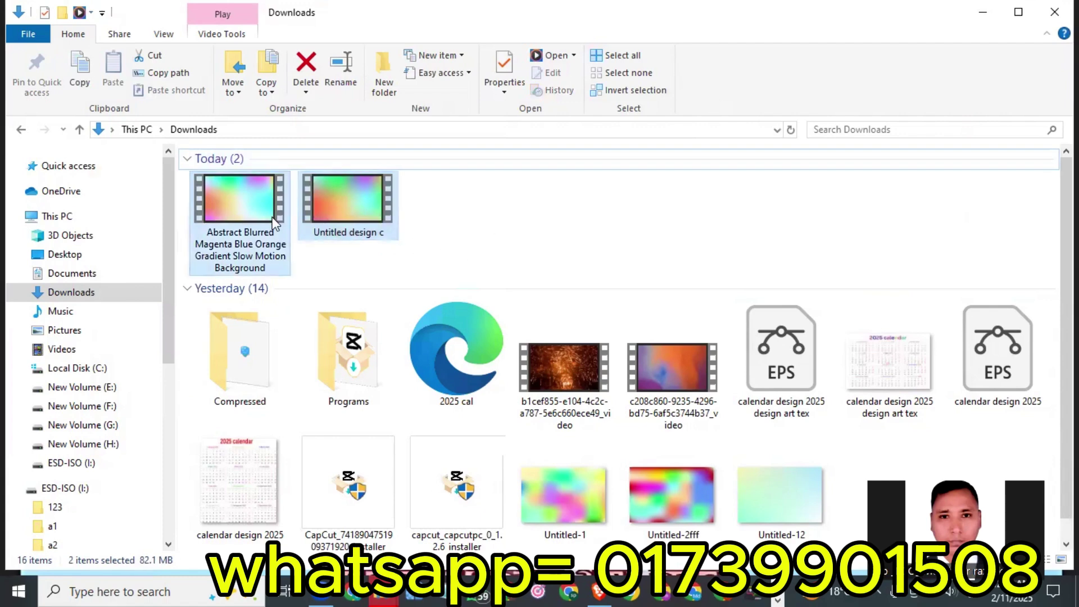
left_click(531, 221)
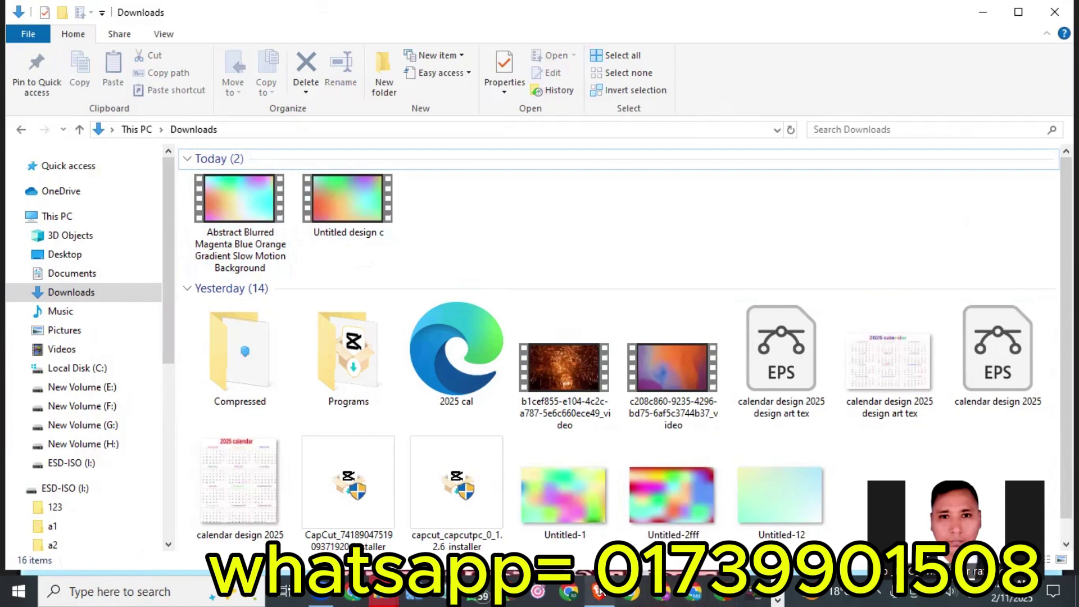
Switch to the Adobe Stock contributor page and upload "Abstract Blurred Magenta Blue Orange Gradient Slow Motion Background" from the Downloads folder
mouse_move(599, 591)
left_click(643, 570)
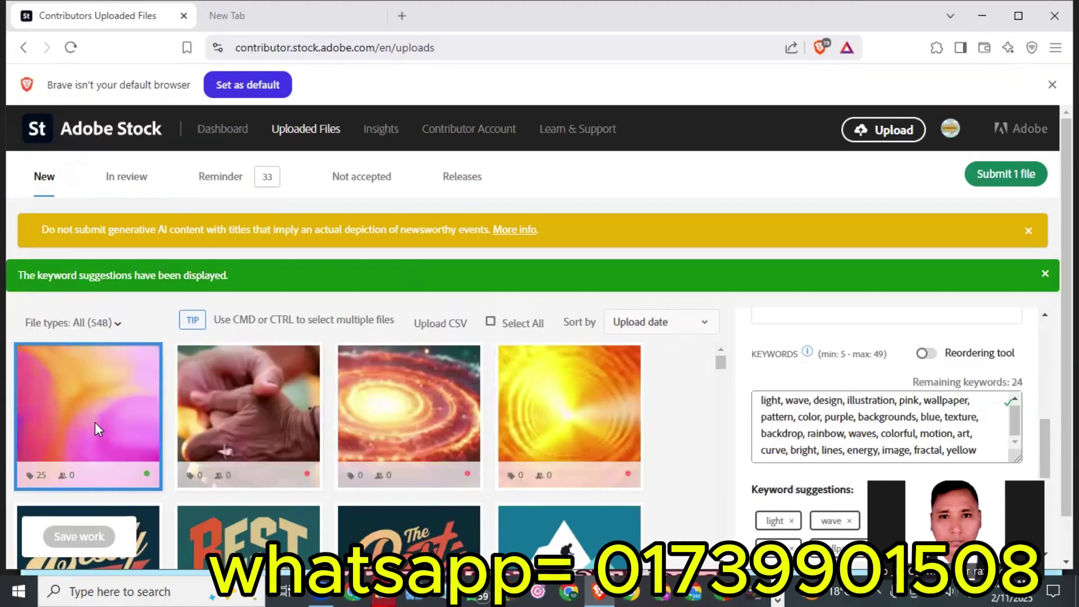
left_click(889, 136)
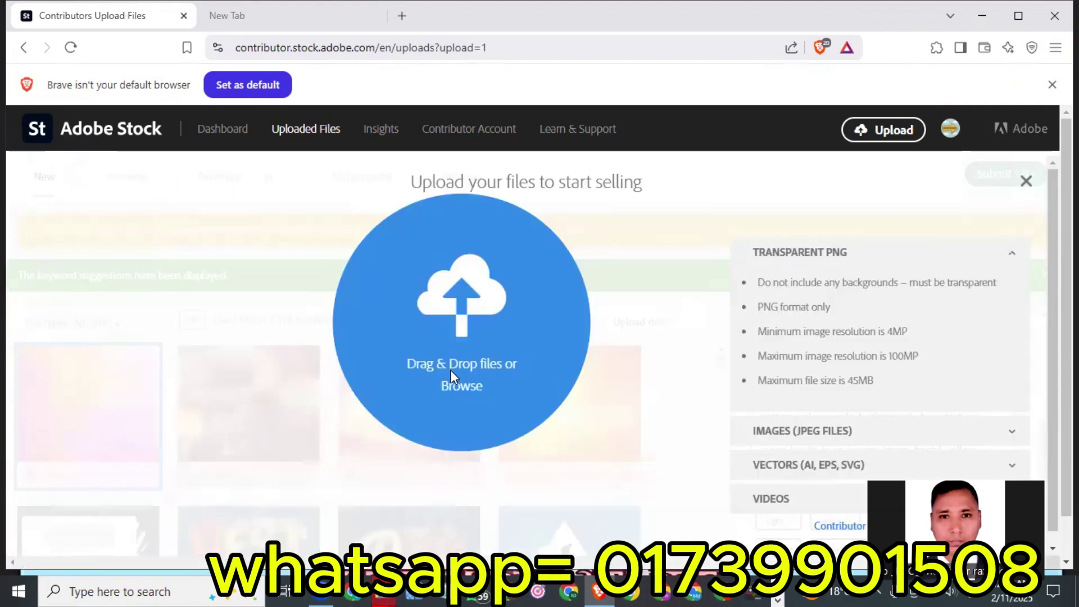
left_click(459, 382)
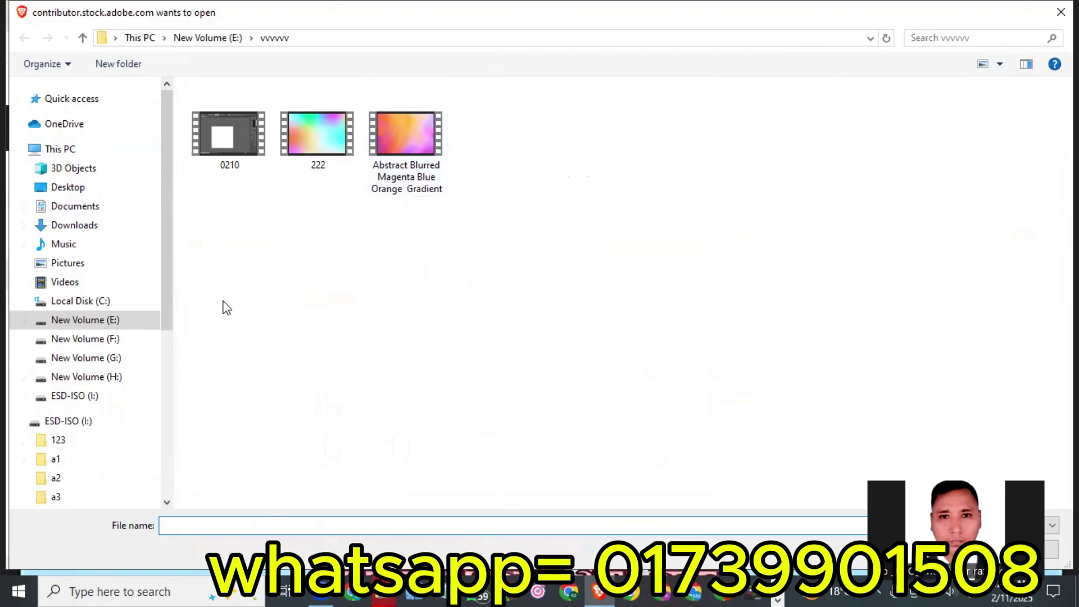
left_click(107, 233)
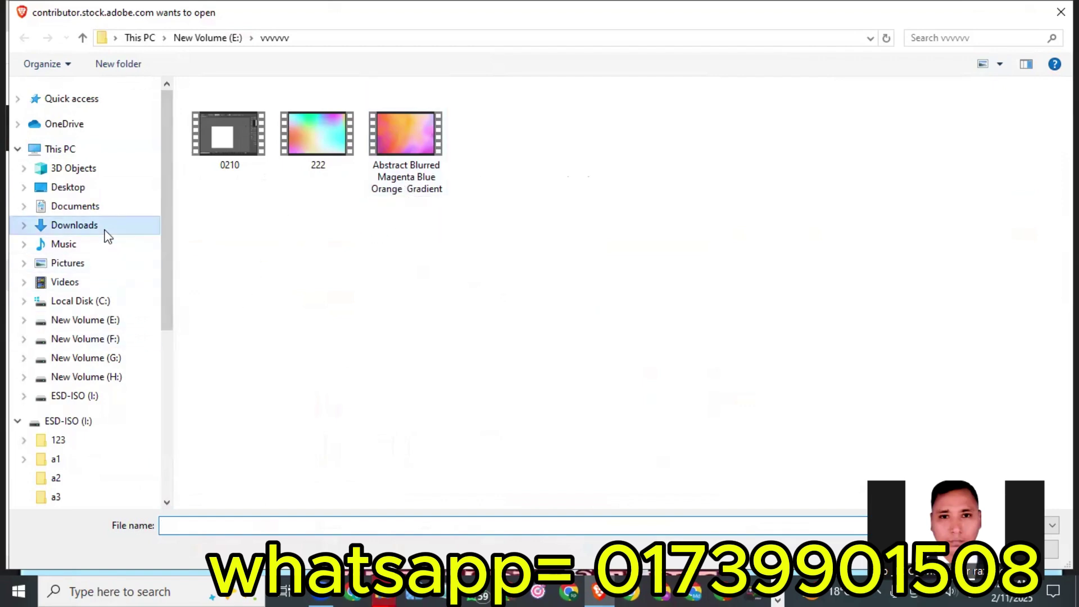
left_click(241, 168)
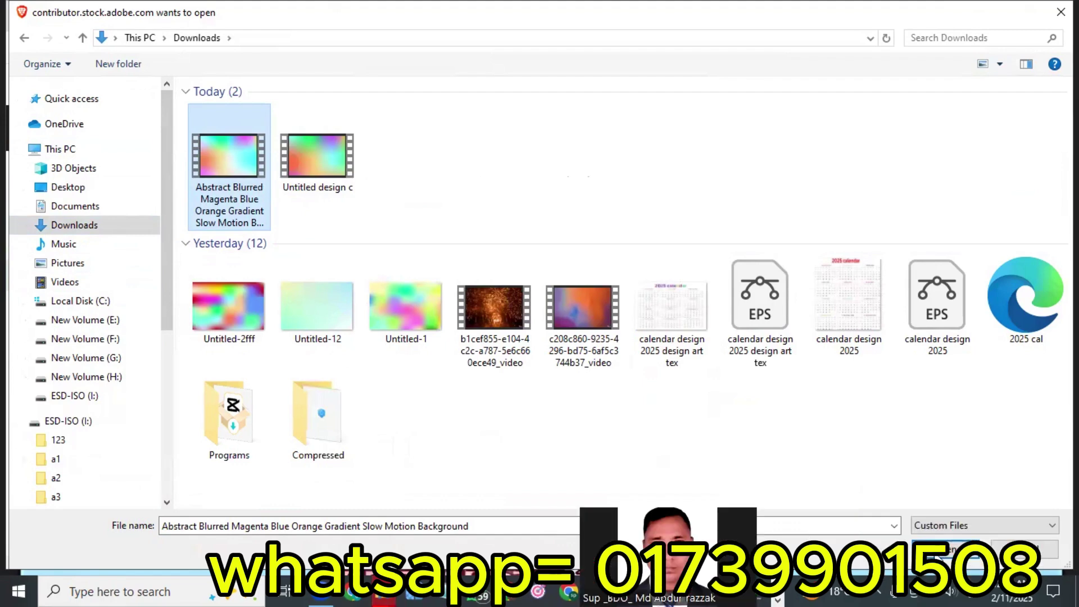
key("Return")
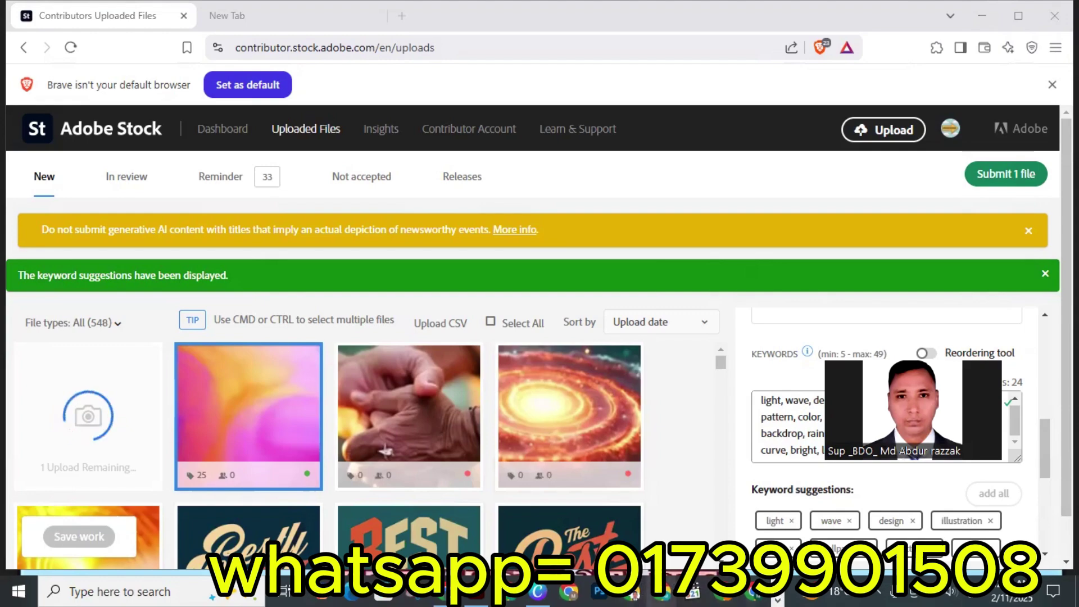
Switch to Chrome, open the Shutterstock contributor dashboard and maximise its window
left_click(660, 597)
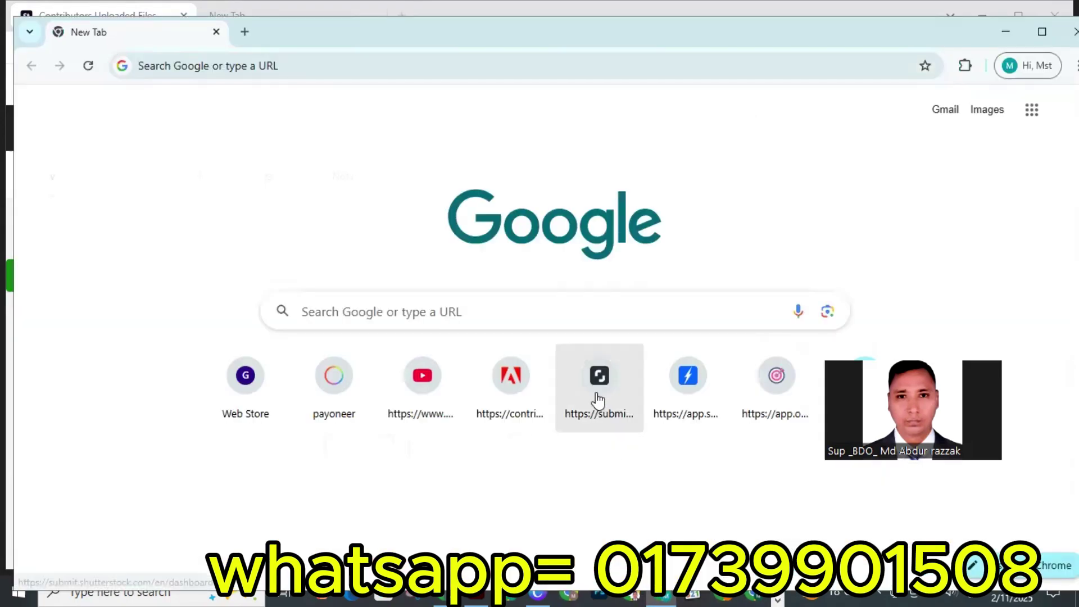
left_click(599, 400)
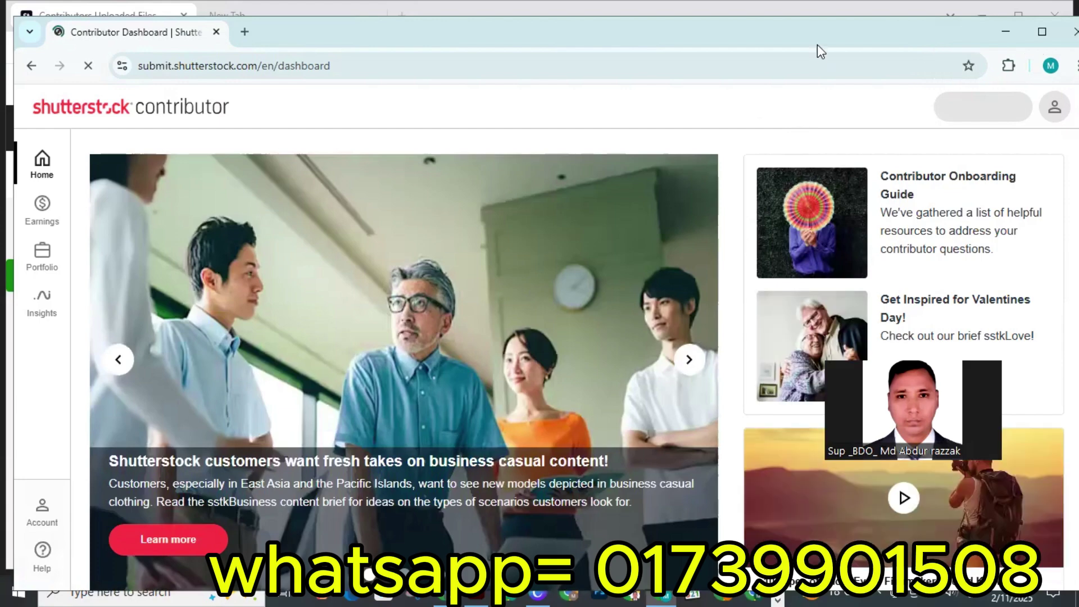
double_click(811, 23)
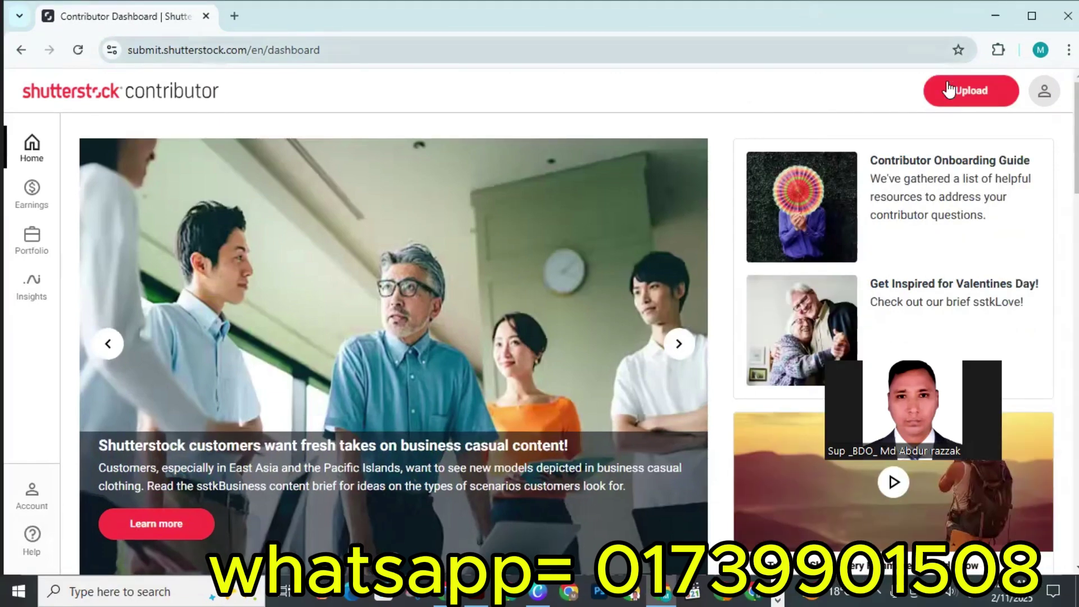
Upload "Abstract Blurred Magenta Blue Orange Gradient Slow Motion Background" from the Downloads folder to Shutterstock
left_click(950, 96)
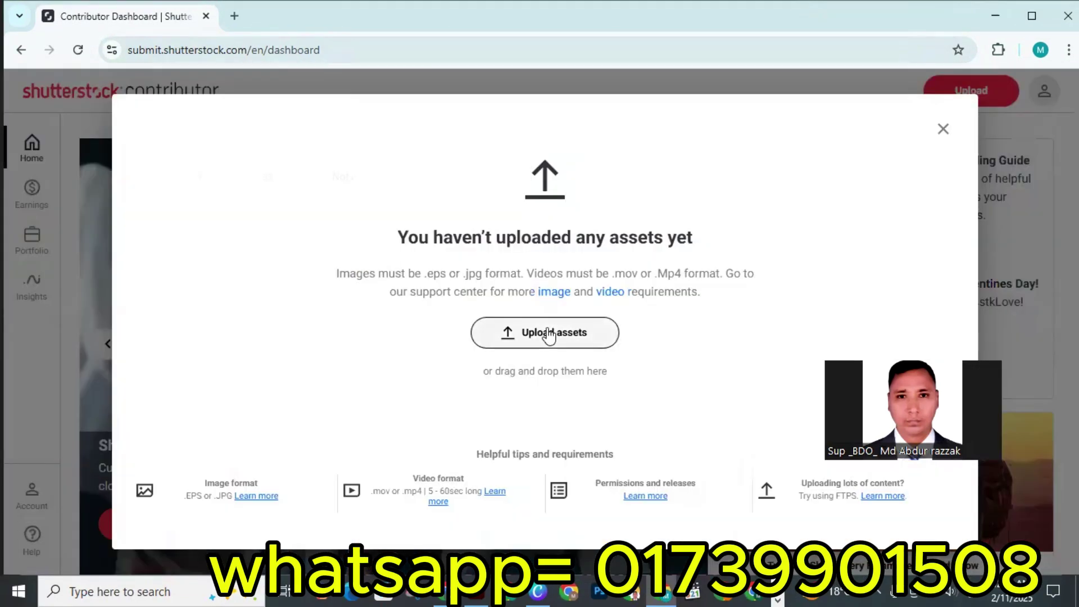
left_click(534, 333)
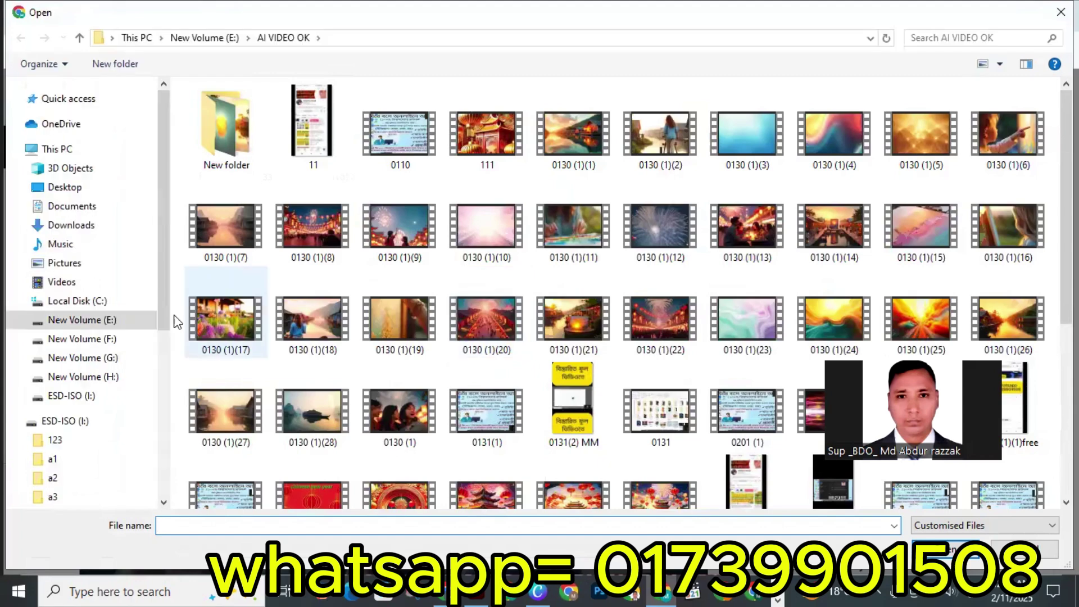
left_click(72, 225)
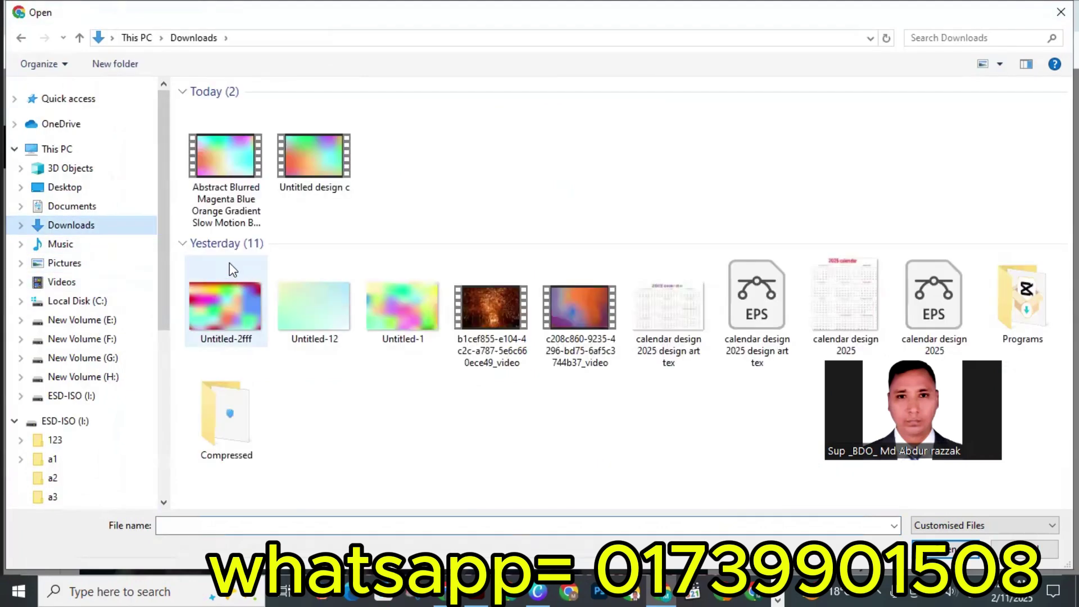
left_click(225, 169)
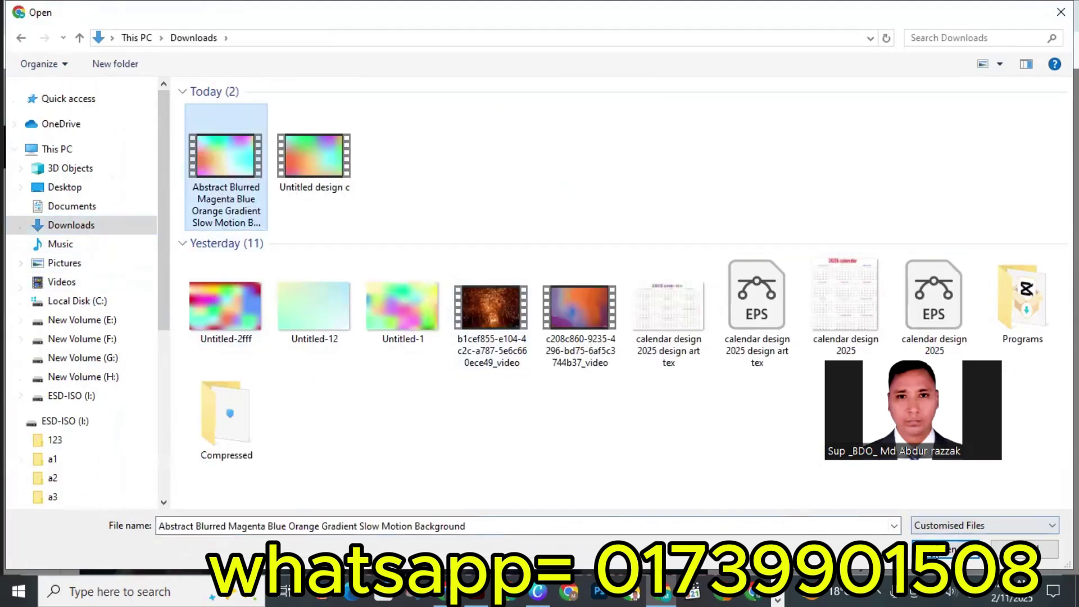
left_click(946, 548)
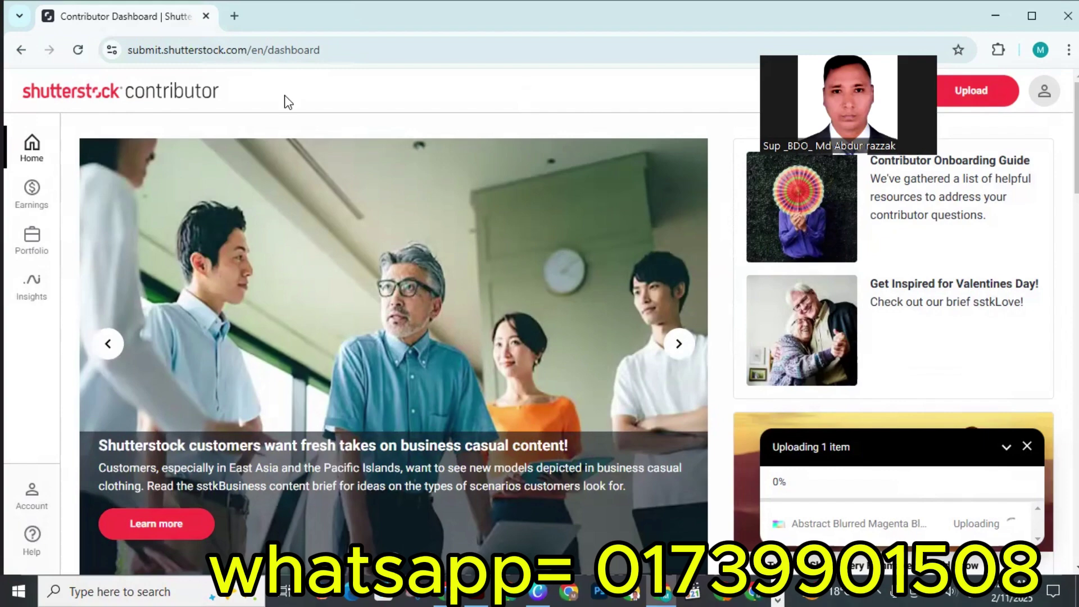
Open the imstocker Keyworder site in a new browser tab and dismiss its IMStocker Vision advert
left_click(235, 16)
left_click(233, 47)
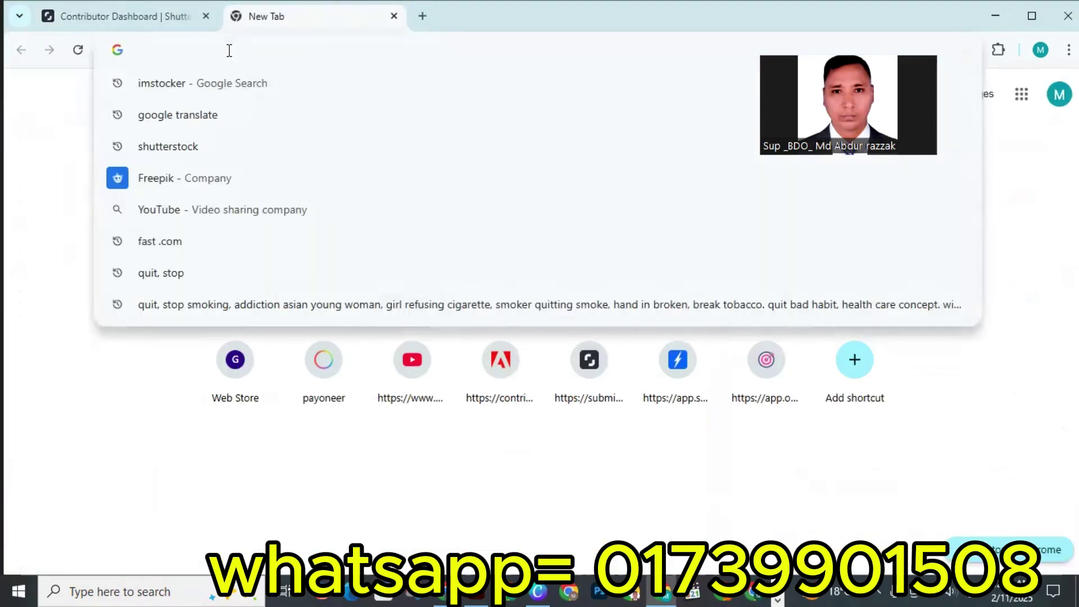
left_click(173, 90)
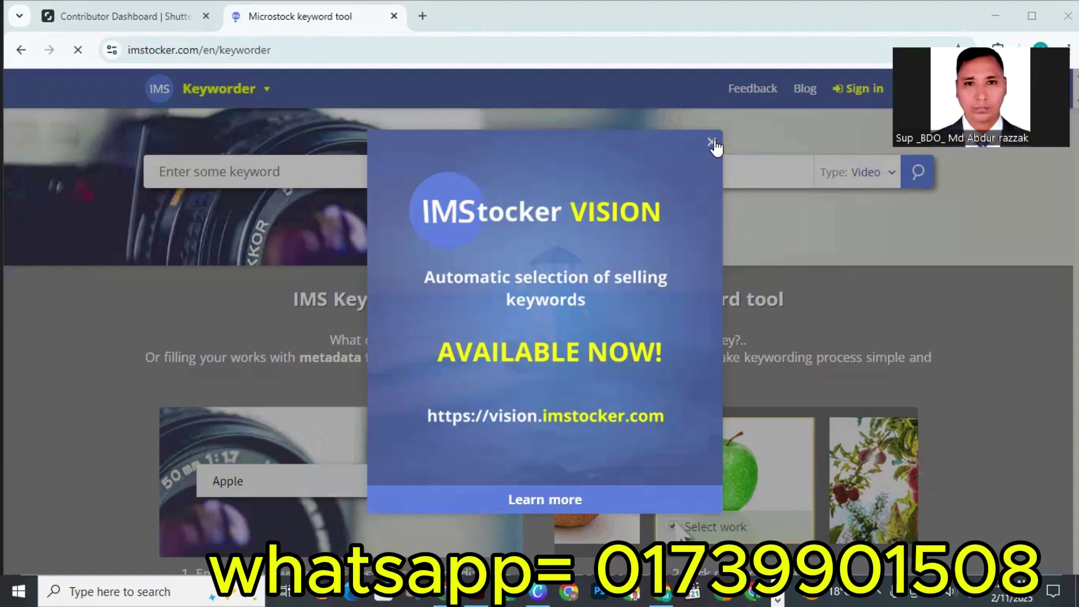
left_click(711, 143)
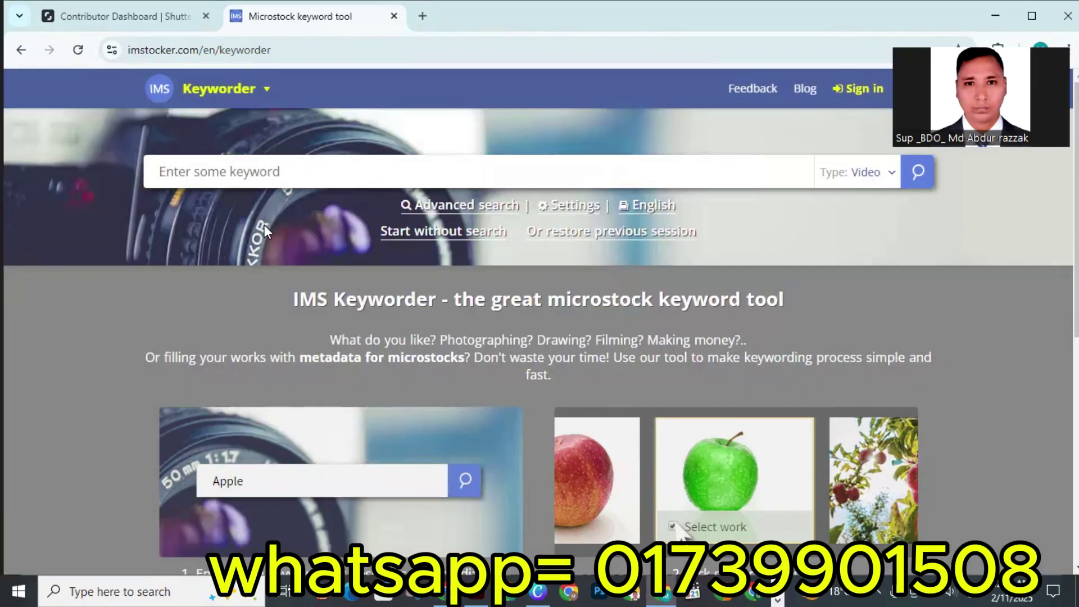
Search for video works with the copied title "Abstract Blurred Magenta Blue Orange Soft Gradient Cycle Slow Motion Background Loop"
left_click(257, 177)
right_click(259, 175)
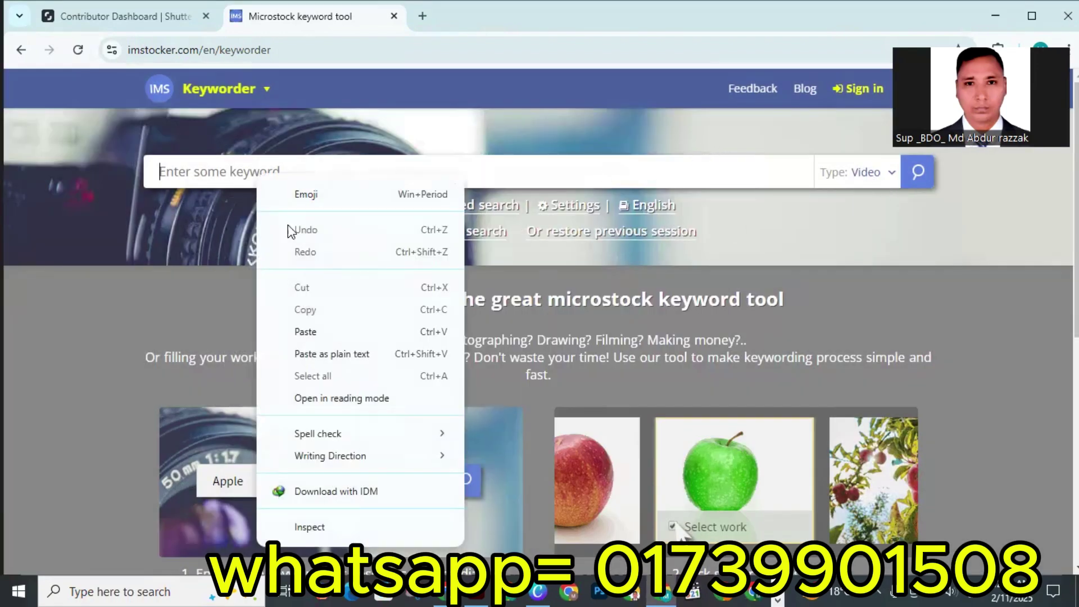
left_click(306, 333)
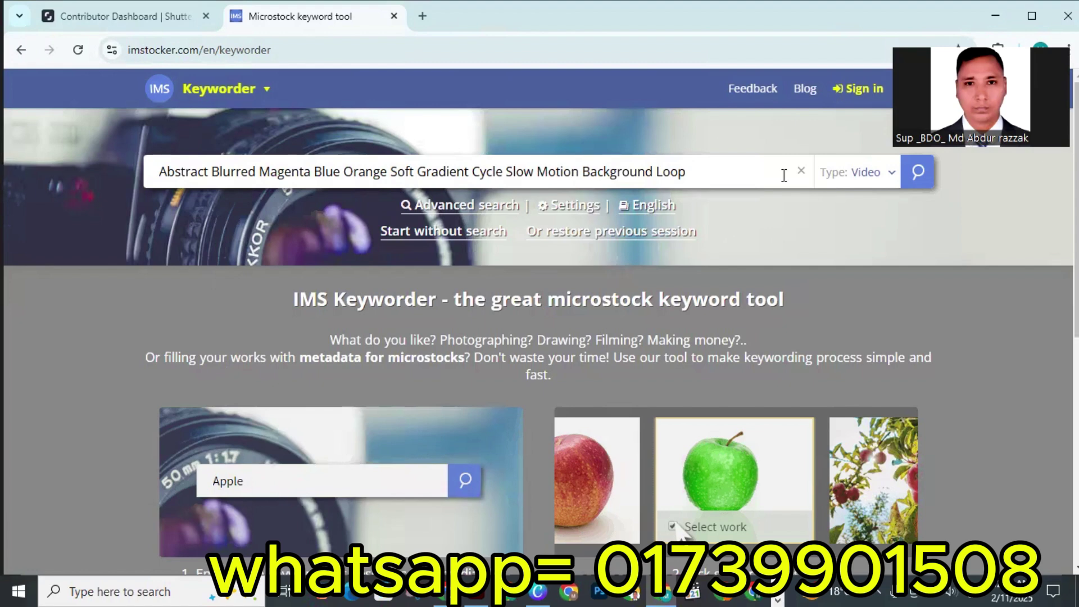
left_click(917, 173)
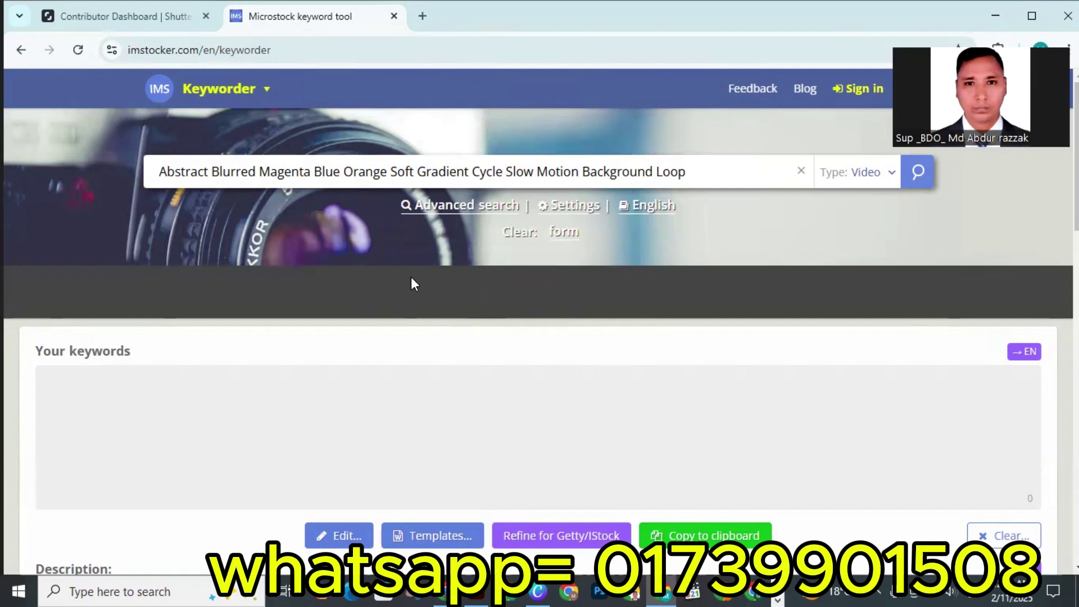
Select the first nine gradient works among the search results as keyword sources
scroll(410, 274, "down", 1)
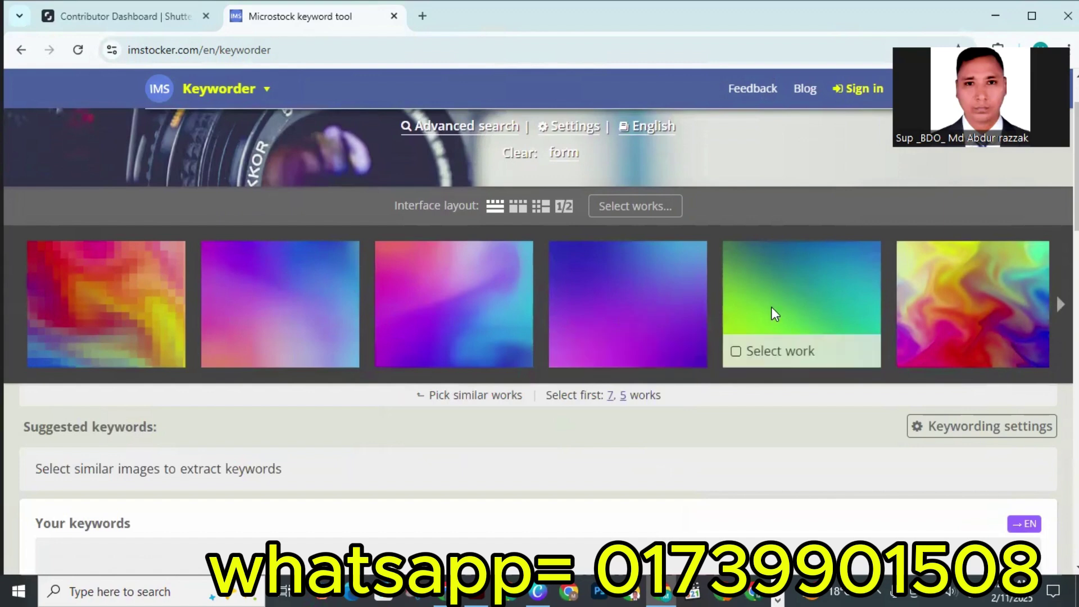
mouse_move(942, 304)
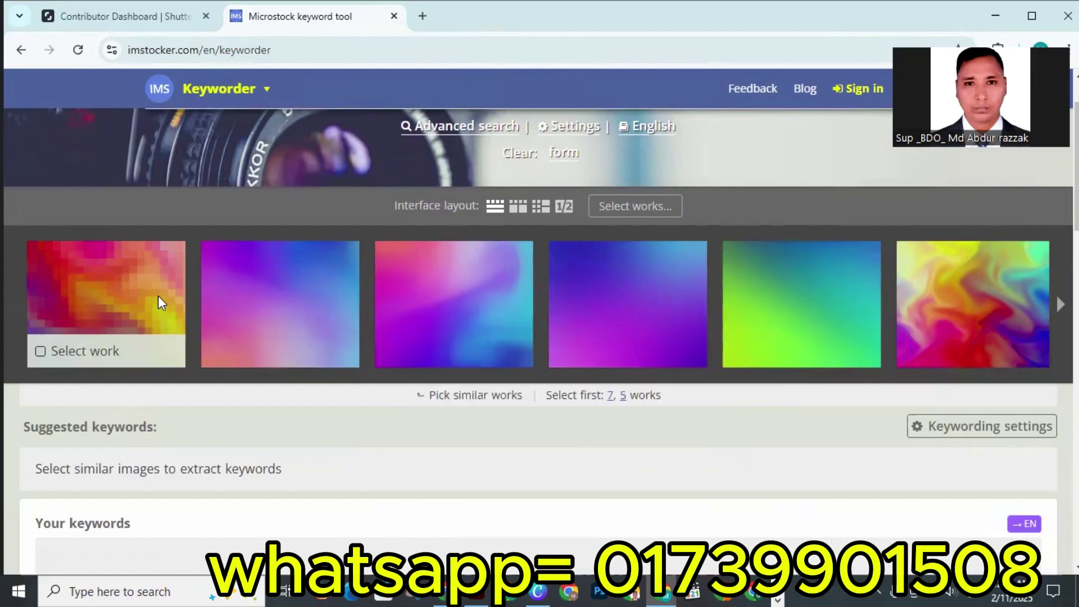
left_click(158, 295)
left_click(237, 296)
left_click(450, 298)
left_click(618, 296)
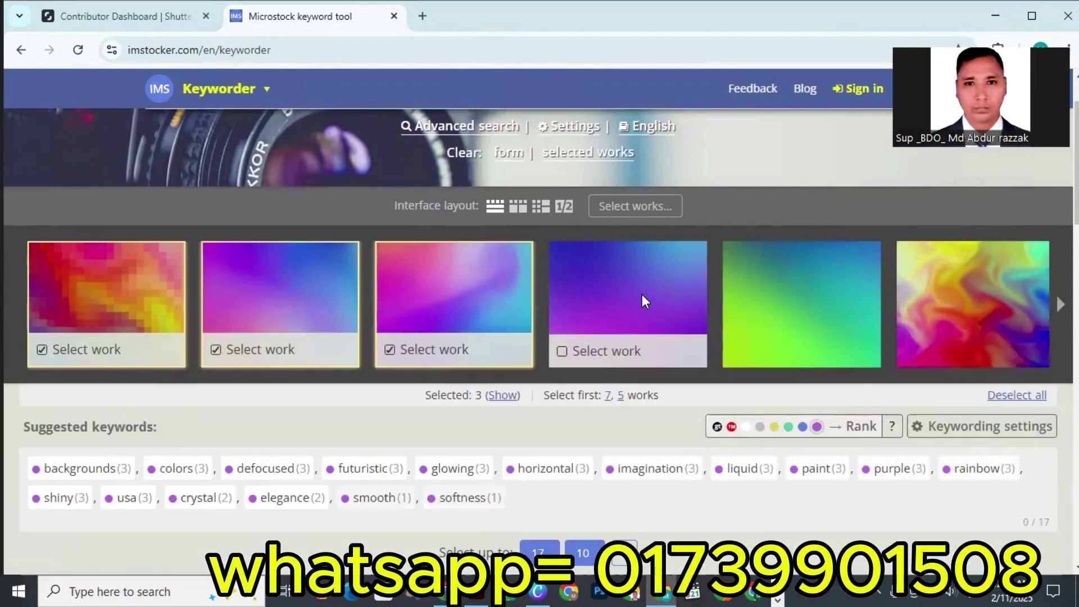
left_click(843, 293)
left_click(927, 298)
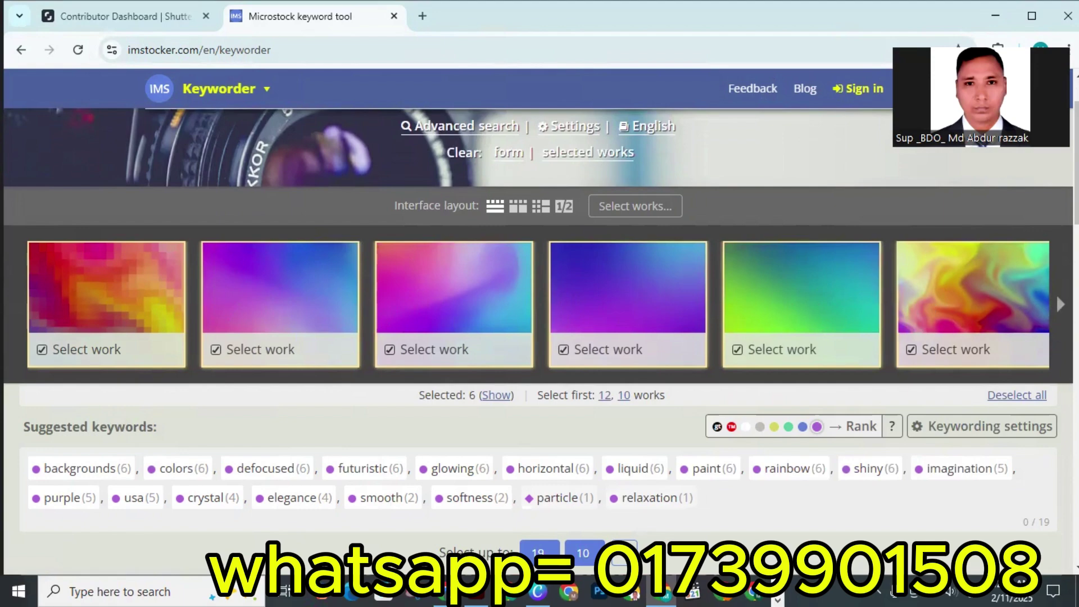
left_click_drag(928, 298, 731, 304)
left_click(767, 298)
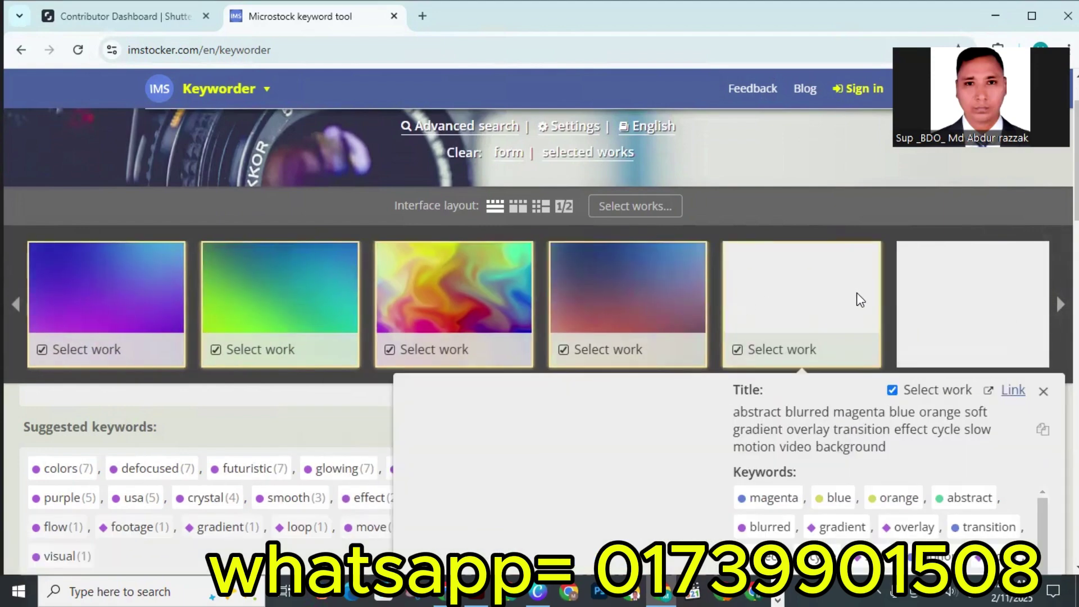
left_click(911, 307)
left_click(424, 350)
Add all 37 suggested keywords to the keyword list and copy the list to the clipboard
scroll(466, 316, "down", 4)
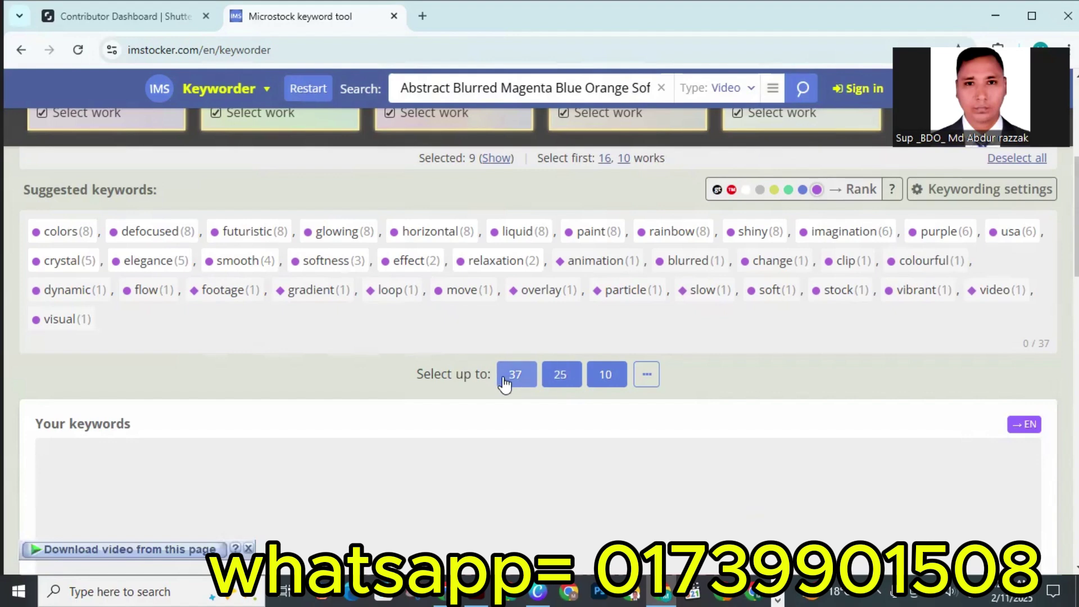
left_click(522, 380)
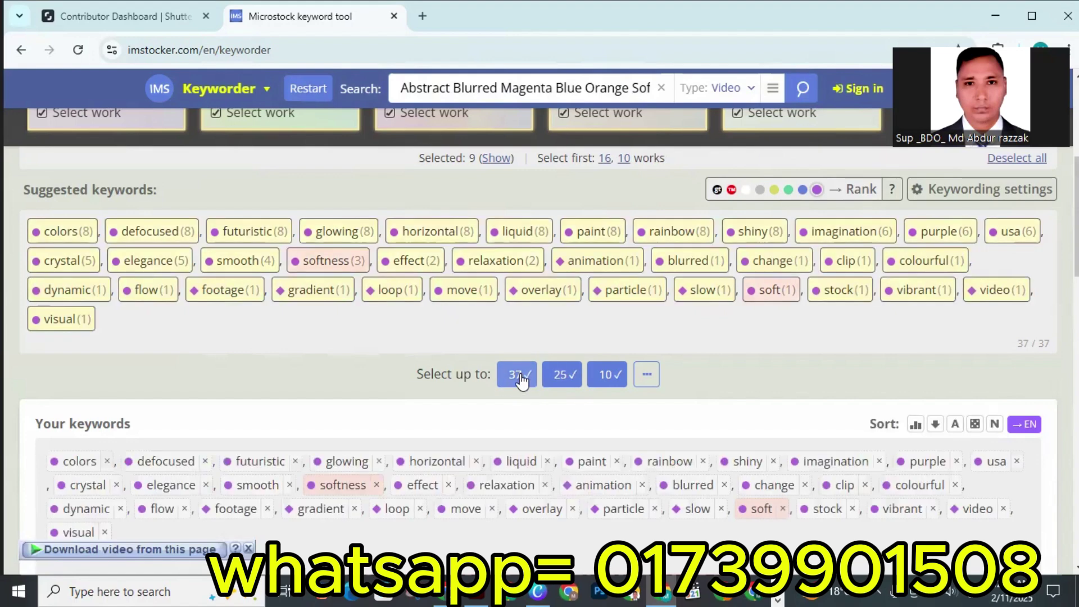
scroll(685, 394, "down", 4)
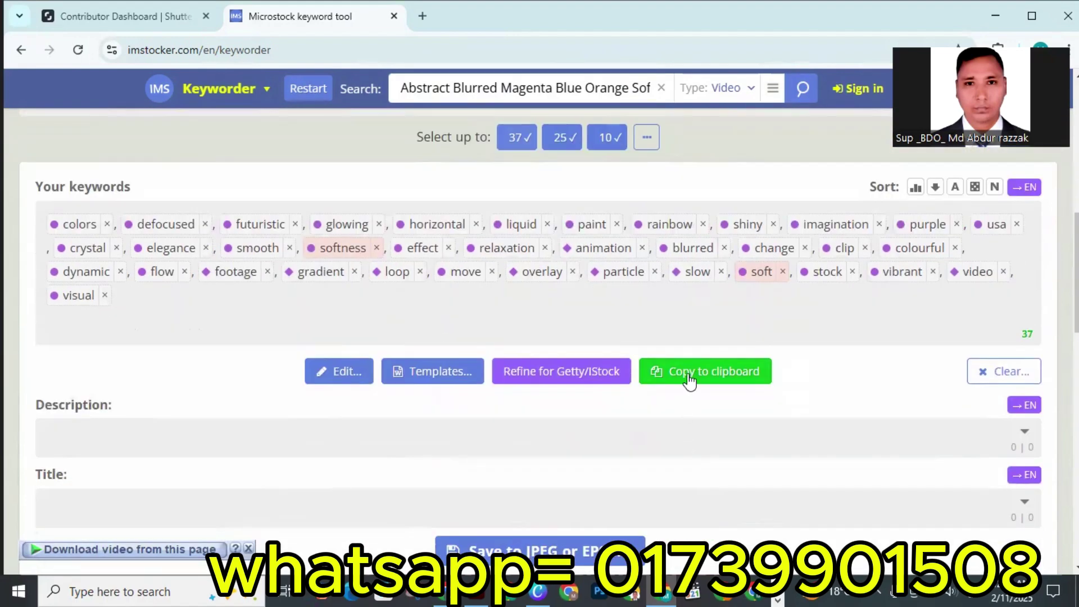
left_click(685, 376)
Check the video's upload on the Shutterstock dashboard and return to the Adobe Stock uploads page in Brave
left_click(167, 18)
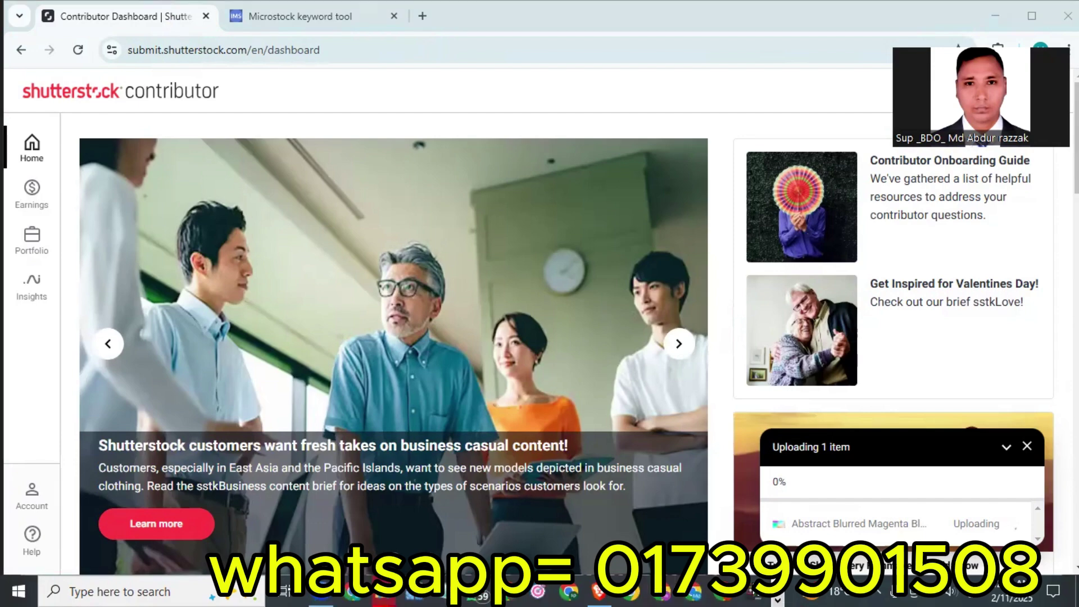
left_click(599, 591)
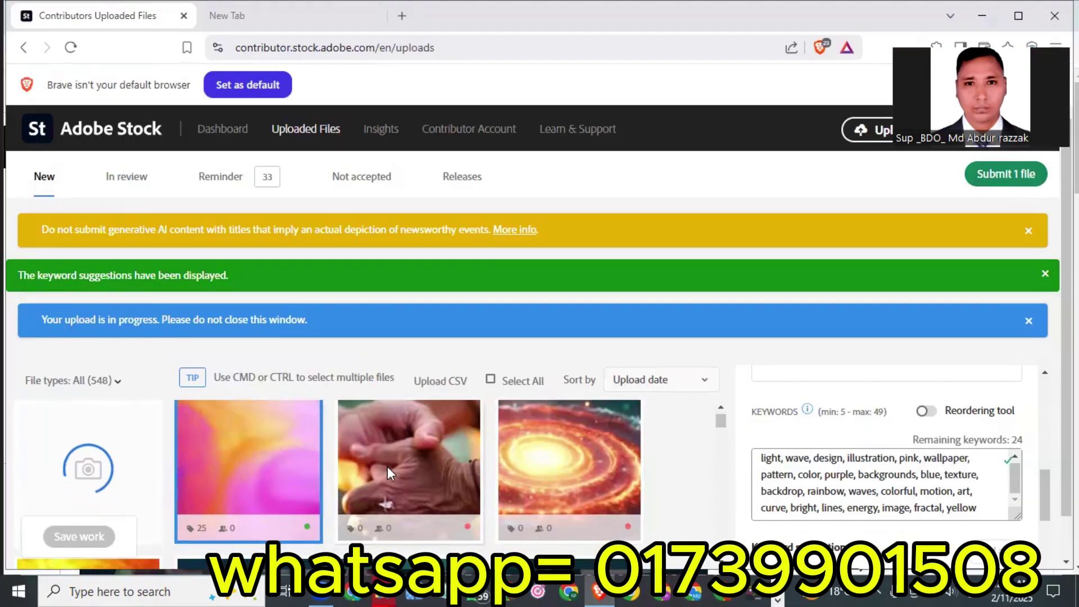
Append the copied keywords after "yellow" in the selected gradient file's keyword list, separated by a comma
scroll(387, 467, "down", 2)
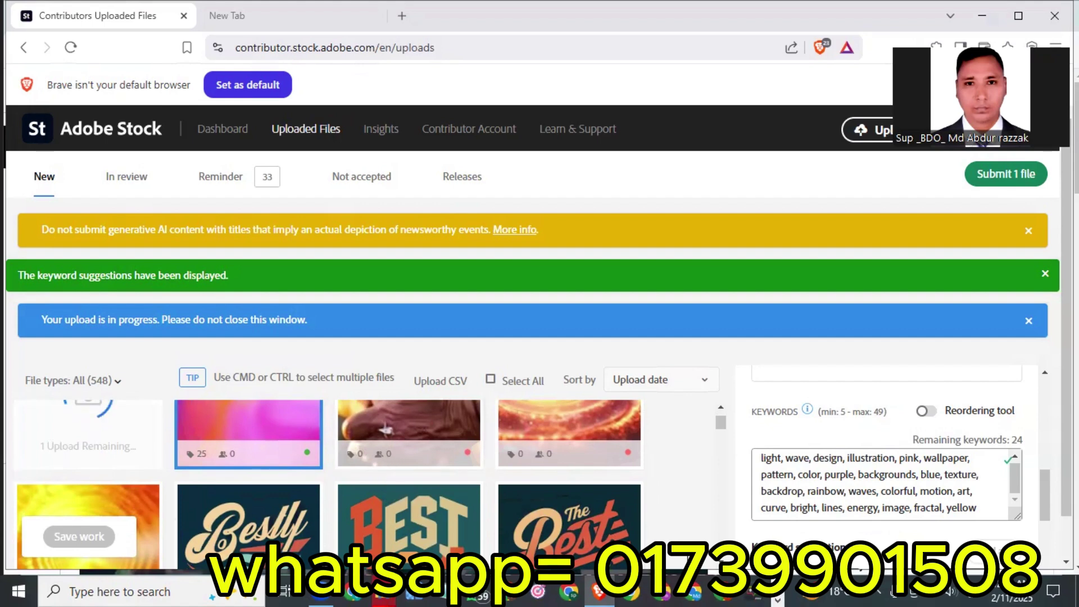
scroll(888, 485, "down", 3)
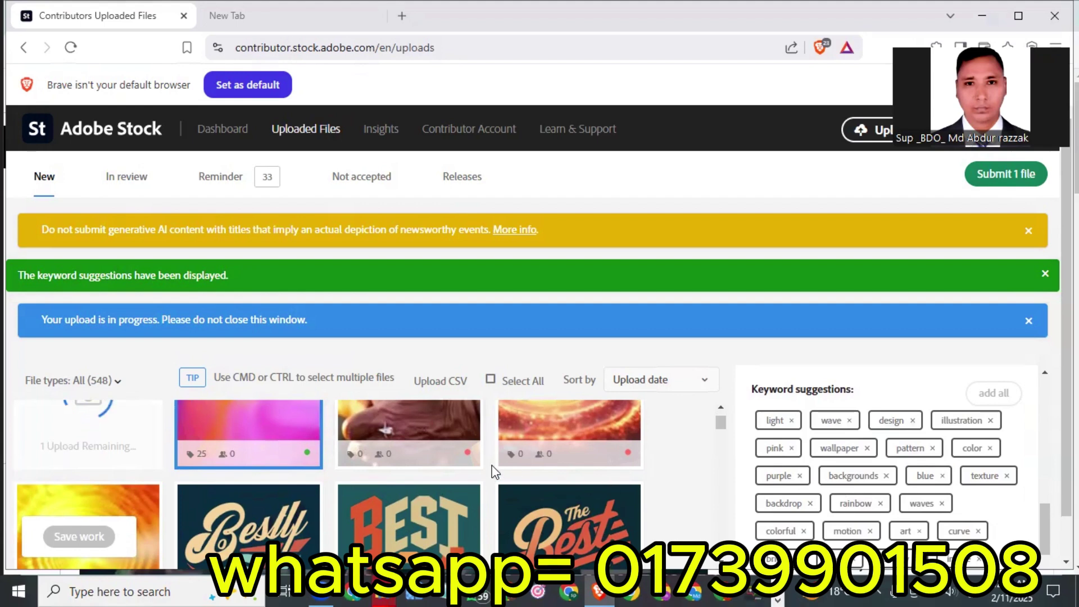
scroll(898, 468, "up", 2)
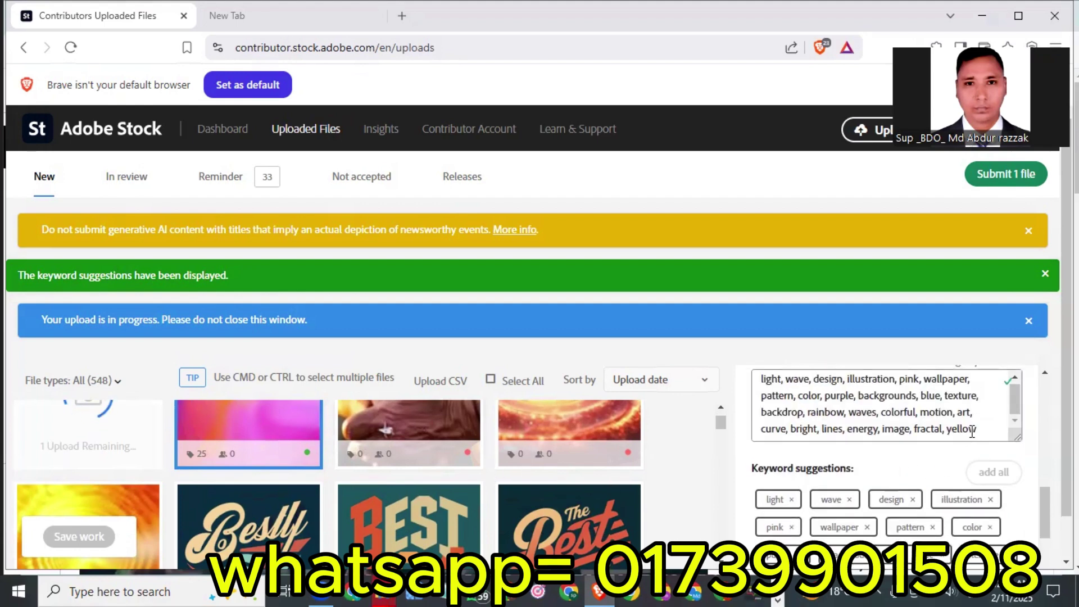
scroll(978, 427, "down", 3)
scroll(983, 424, "up", 3)
left_click(981, 429)
type(",")
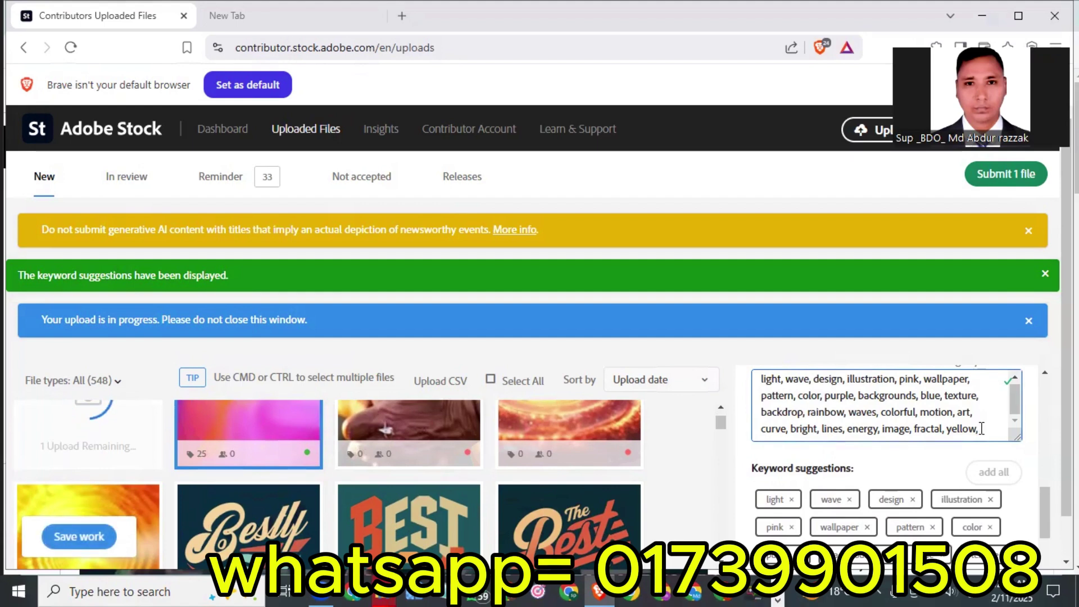
key("ctrl+v")
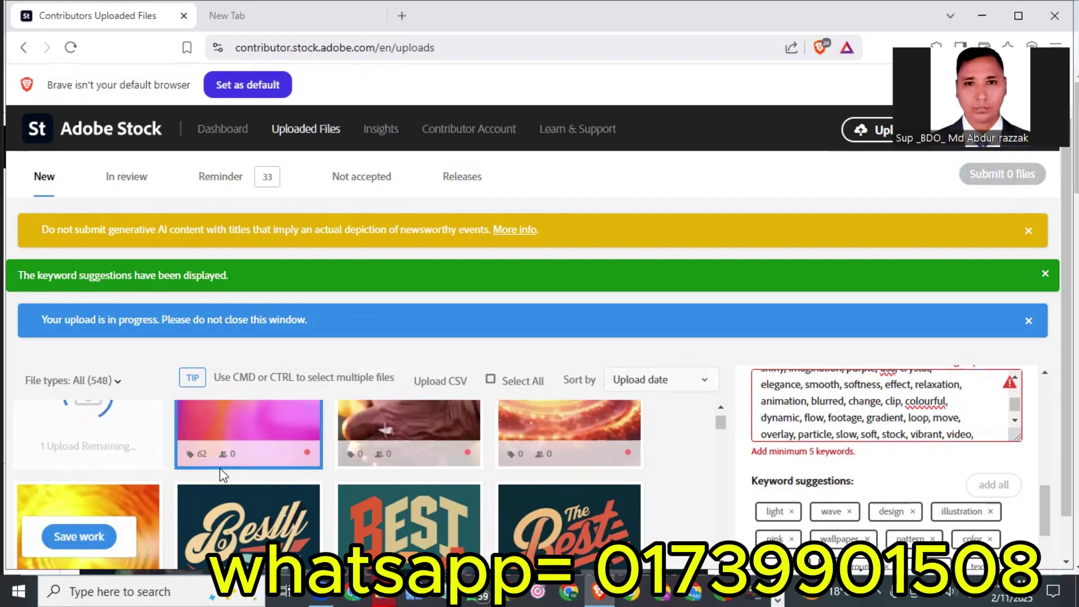
scroll(368, 428, "up", 2)
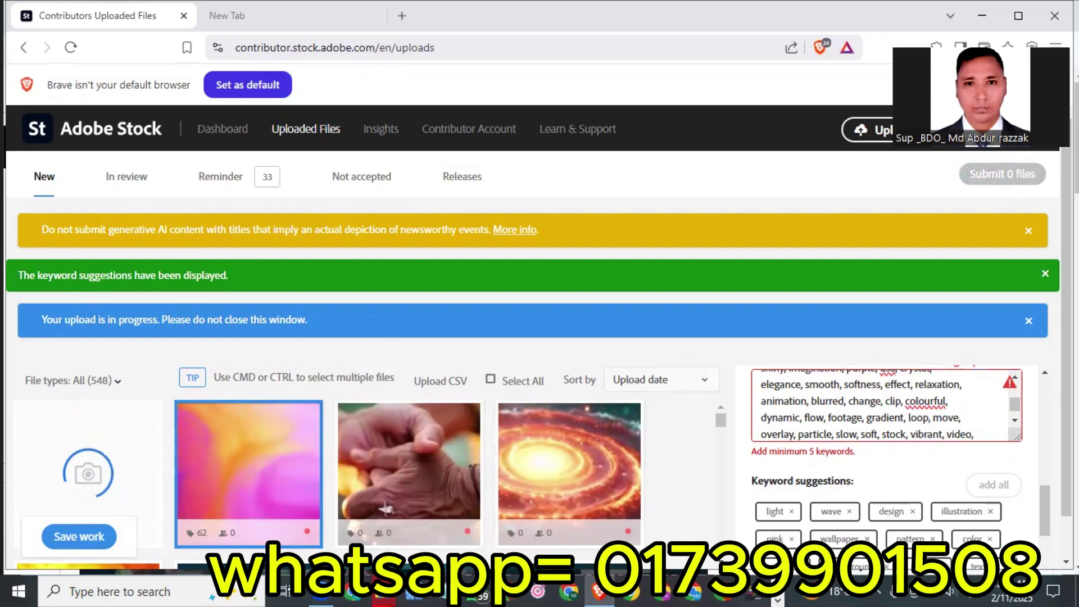
Switch to the Shutterstock contributor site, open the portfolio from the finished upload, dismiss the upload notice and select the gradient video
left_click(663, 592)
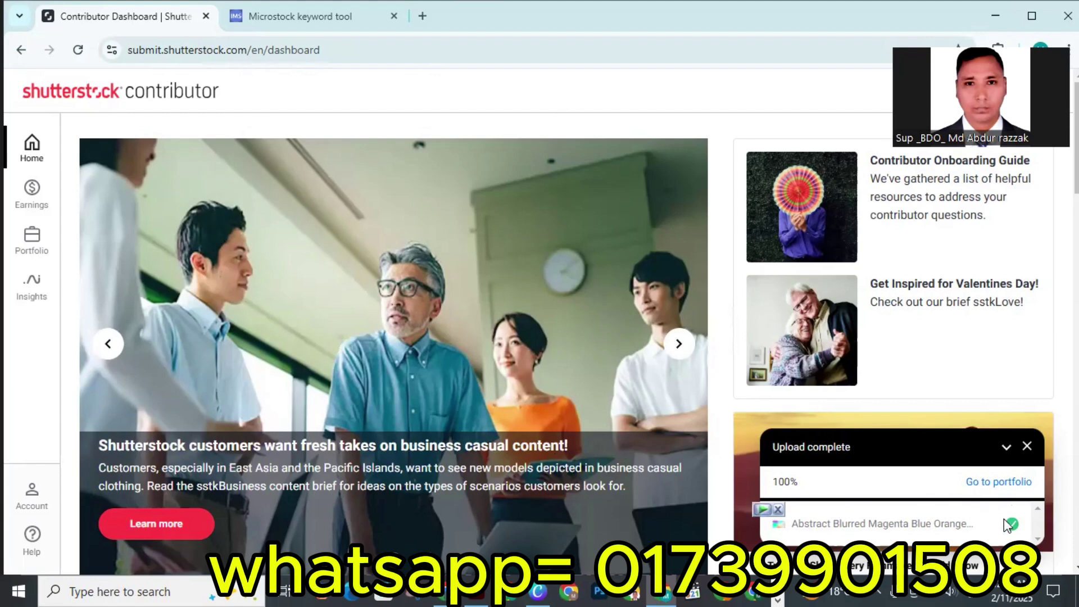
left_click(1003, 484)
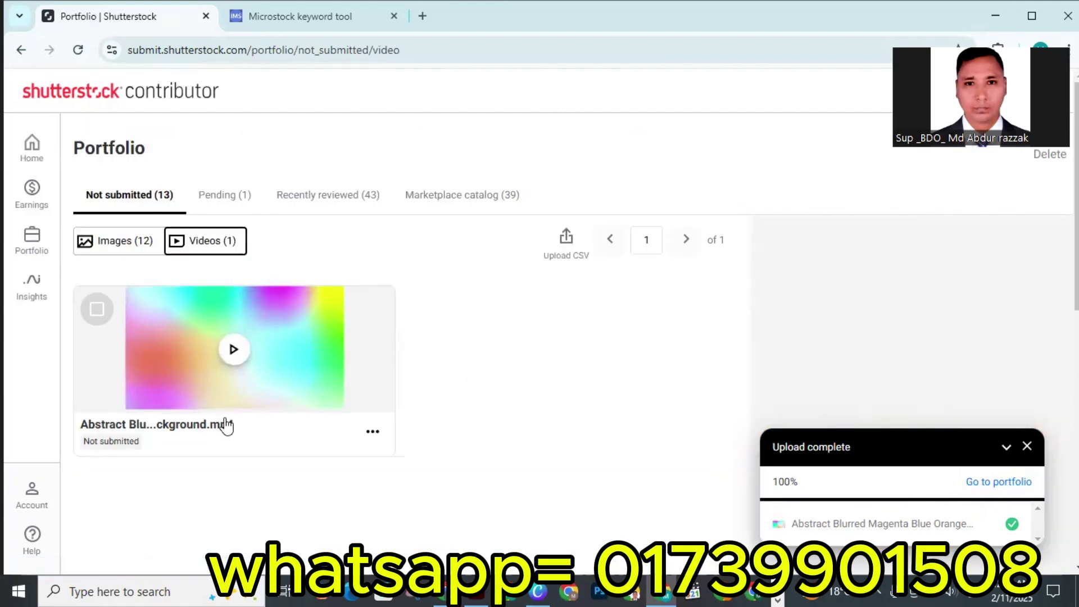
left_click(1027, 446)
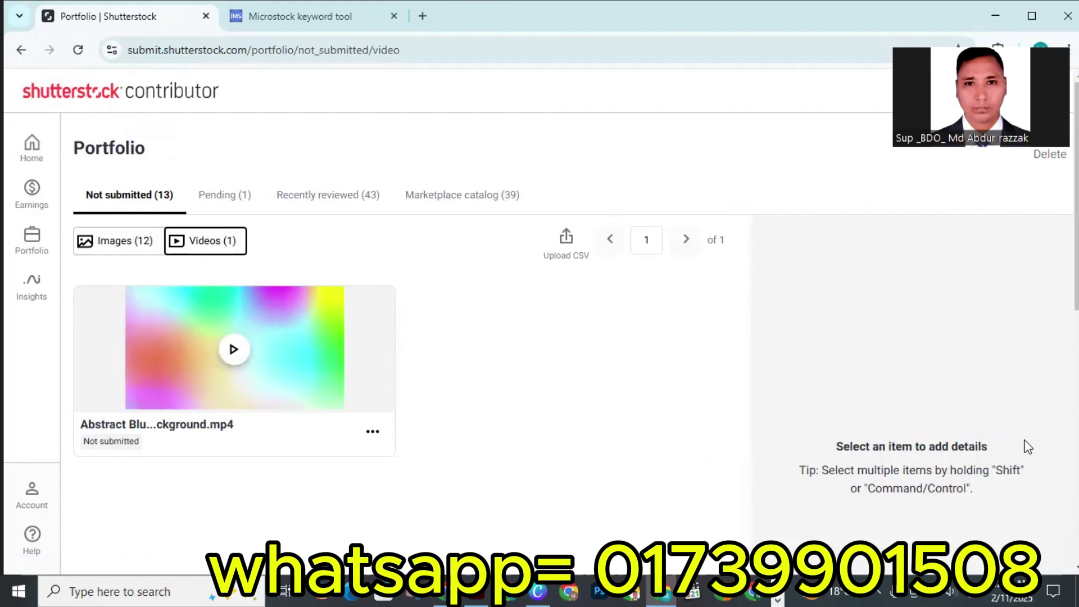
left_click(106, 307)
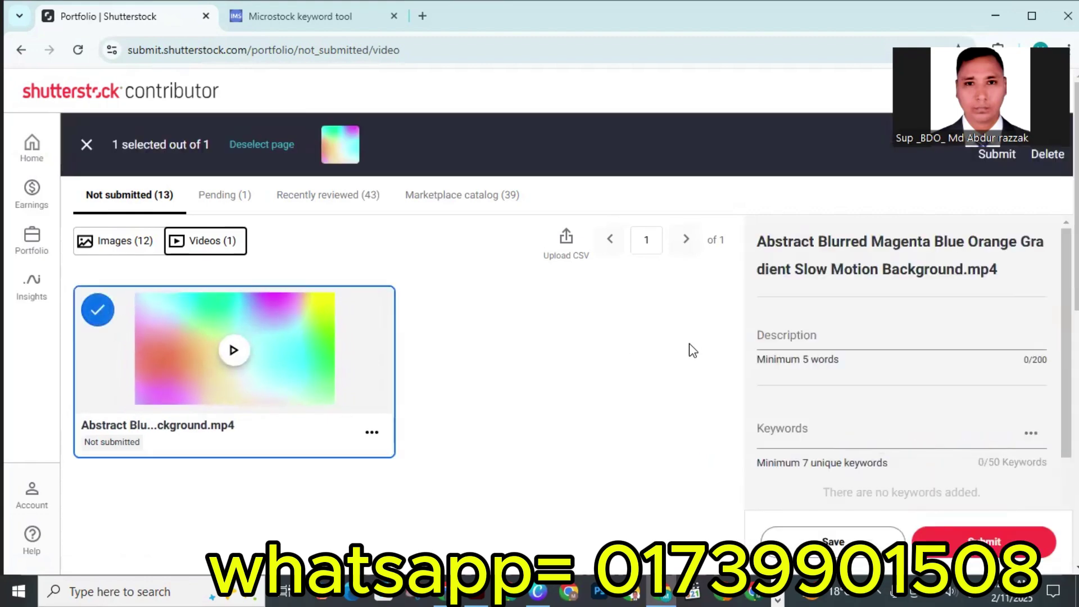
Paste the copied keyword list into the selected video's keywords, add it and review the entries
scroll(868, 328, "down", 2)
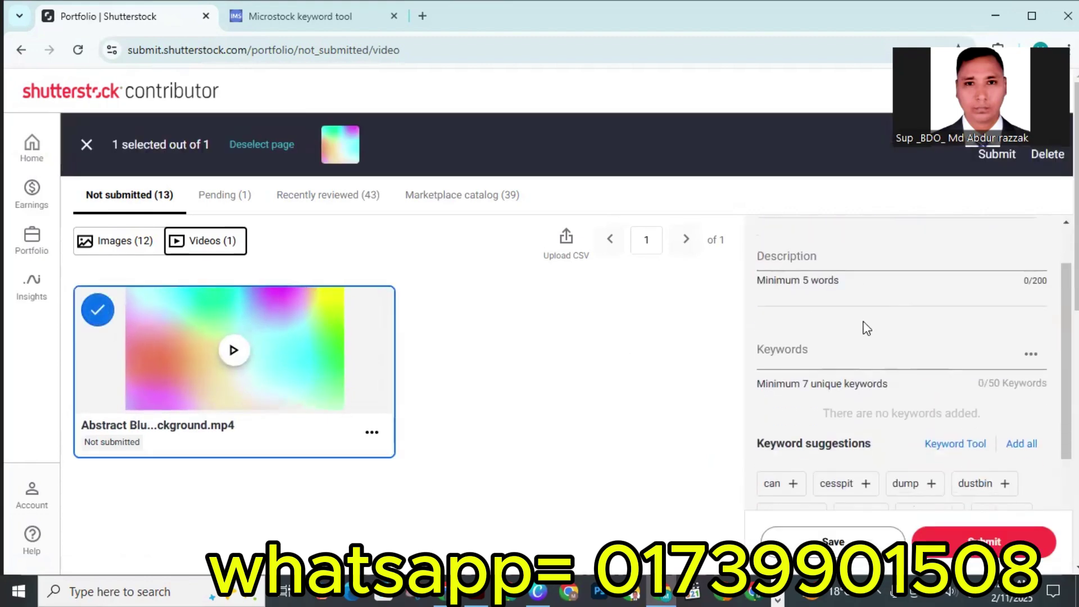
left_click(791, 353)
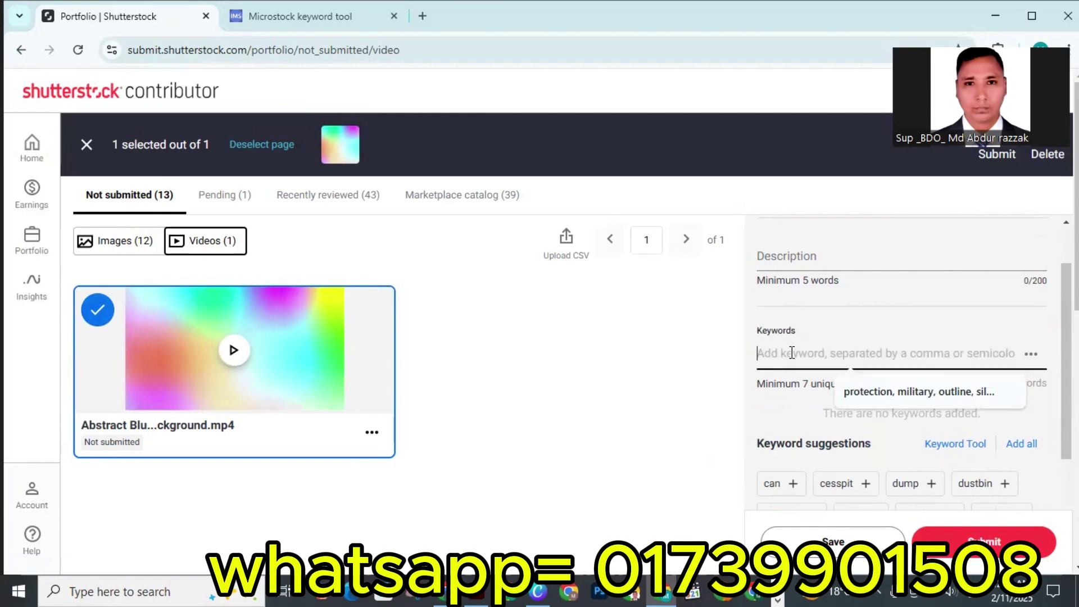
key("ctrl+v")
key("Return")
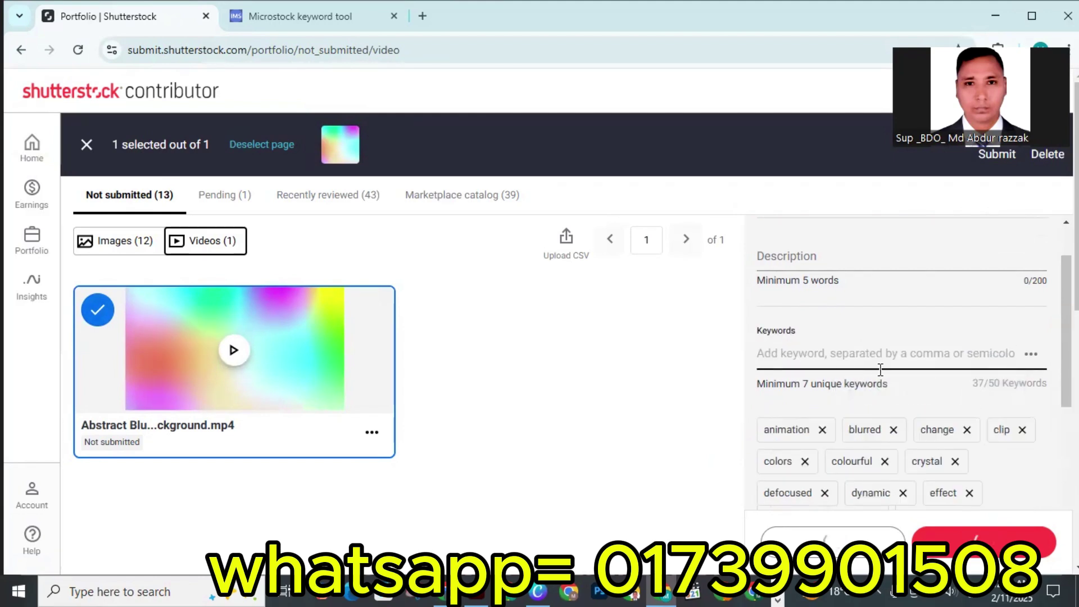
scroll(880, 370, "down", 6)
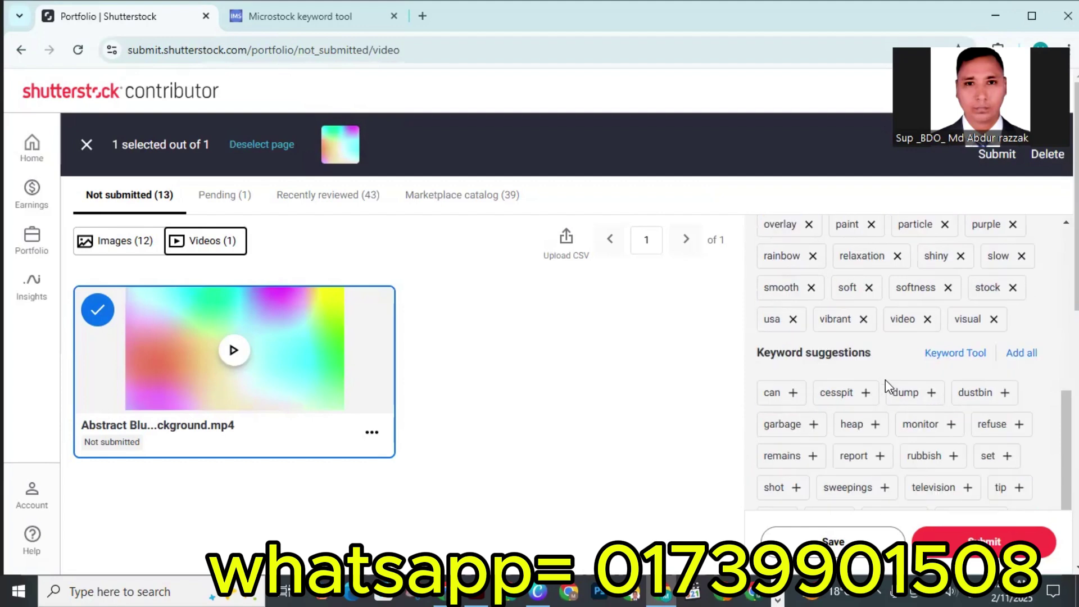
scroll(926, 374, "up", 5)
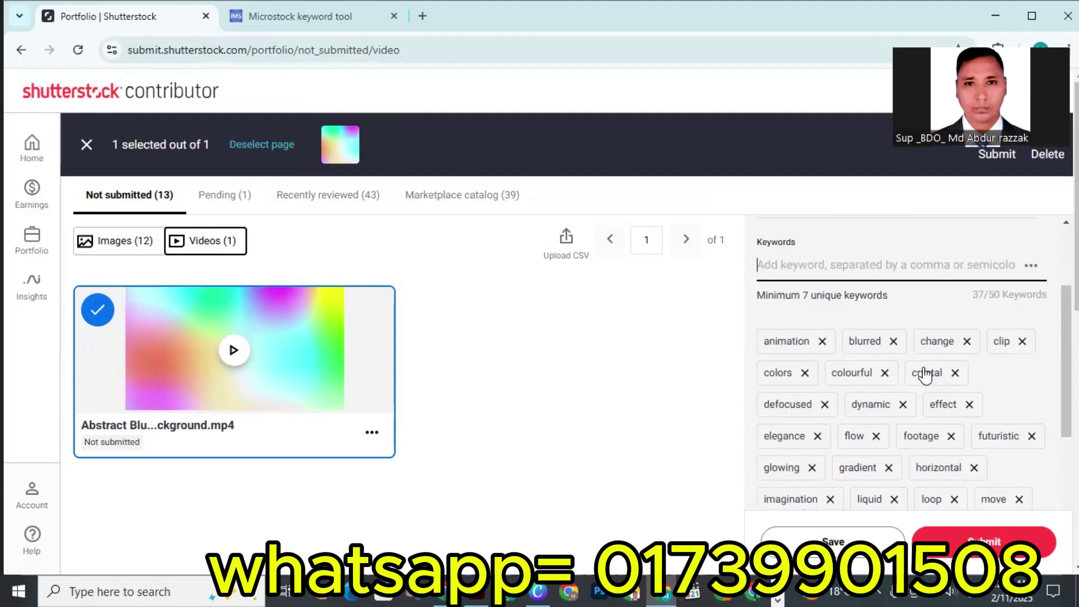
Add the suggested keywords cesspit, sweepings, television, rubbish, monitor, dustbin, garbage, remains, evergreen, climate, colorado, report and refuse to the video
scroll(977, 312, "down", 5)
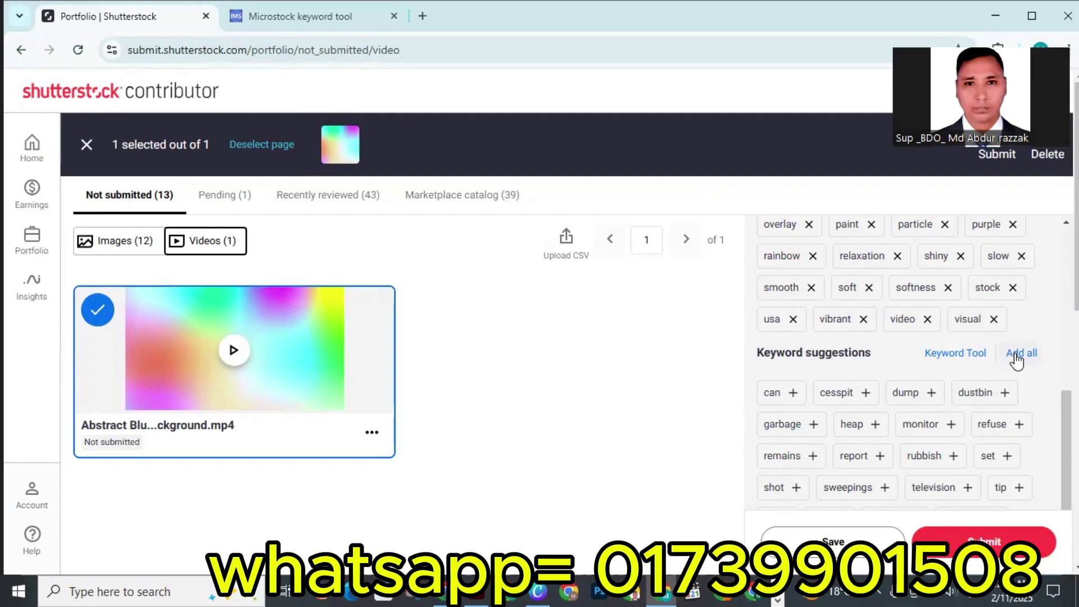
left_click(865, 393)
scroll(859, 412, "down", 3)
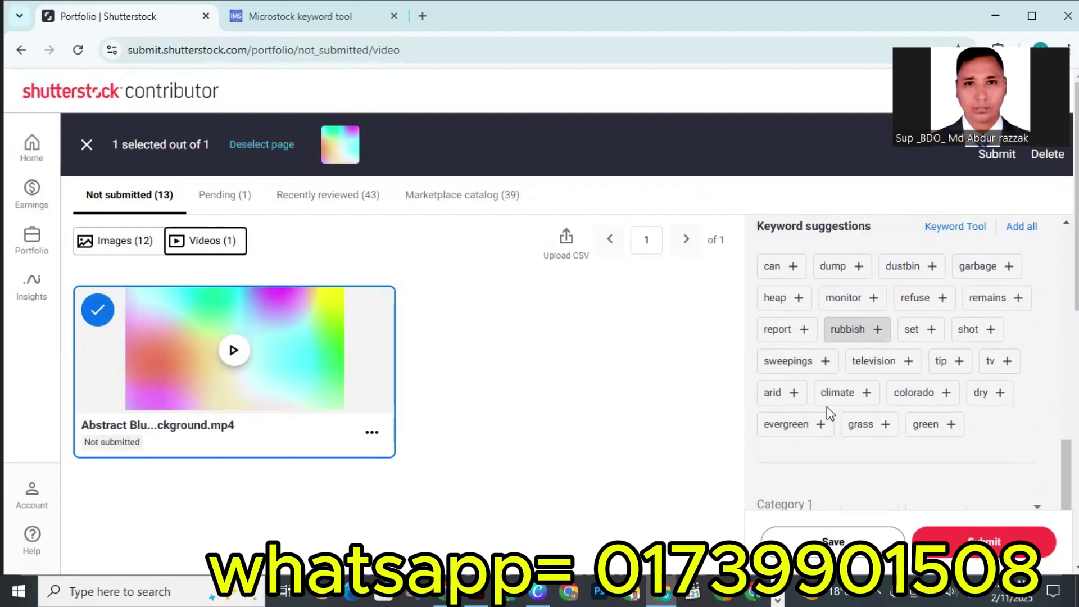
left_click(825, 363)
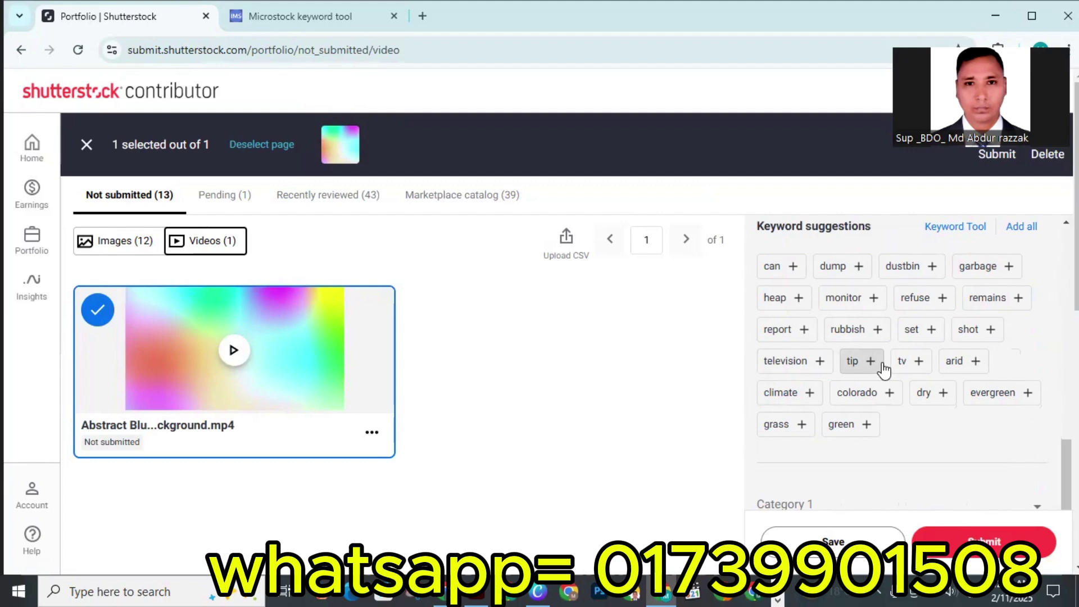
left_click(824, 362)
left_click(873, 338)
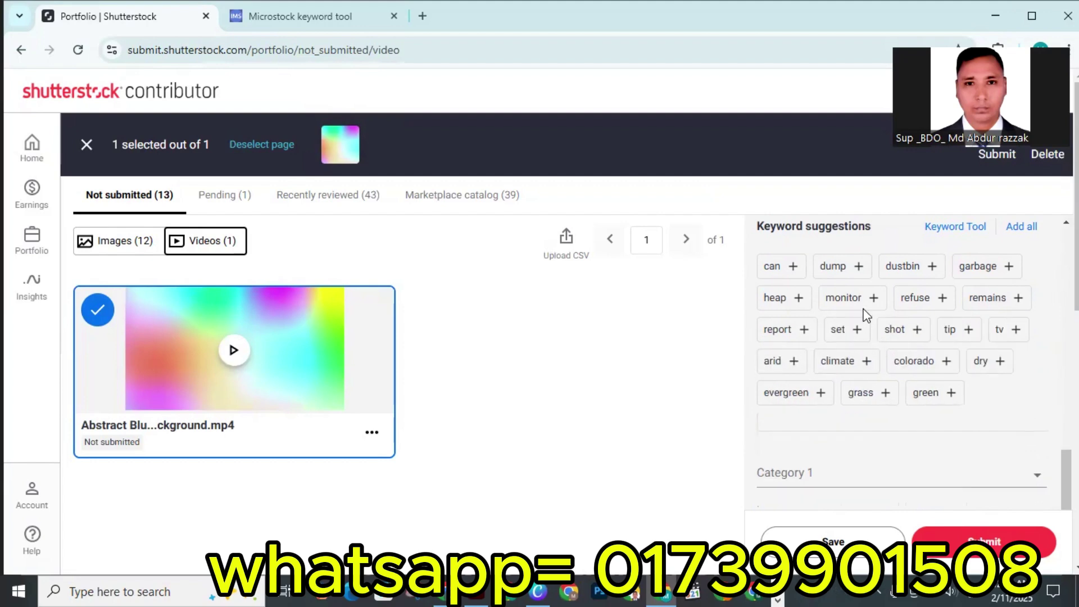
left_click(872, 298)
left_click(933, 267)
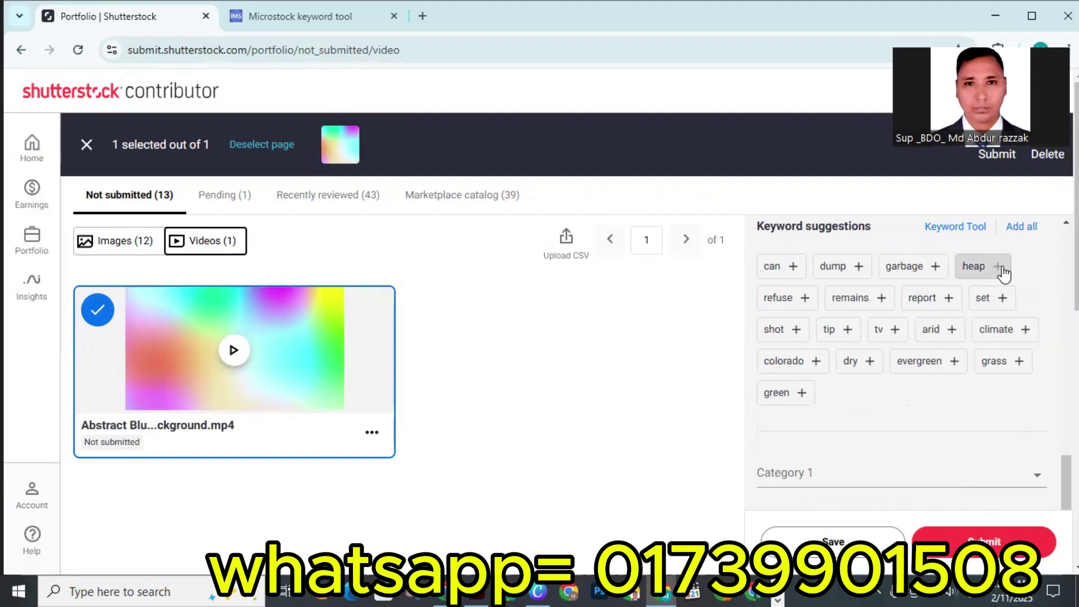
left_click(937, 268)
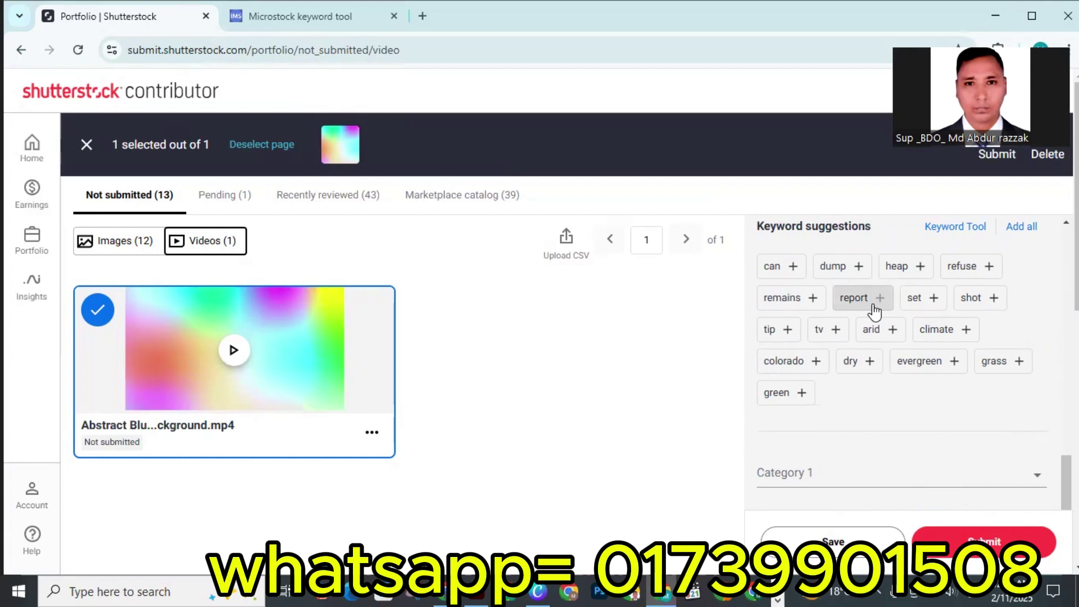
left_click(816, 300)
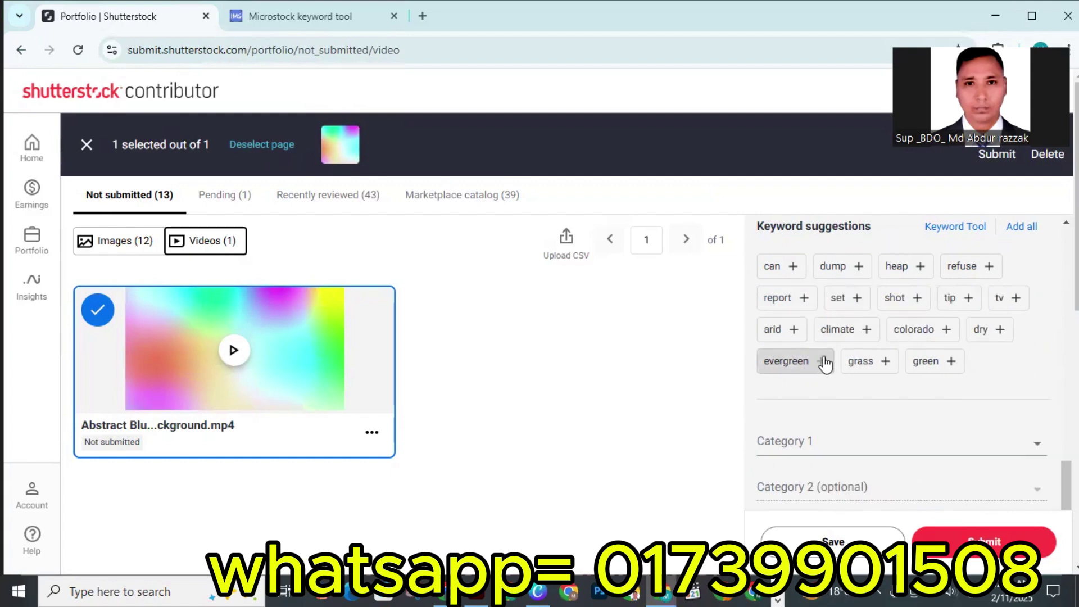
left_click(823, 362)
left_click(855, 331)
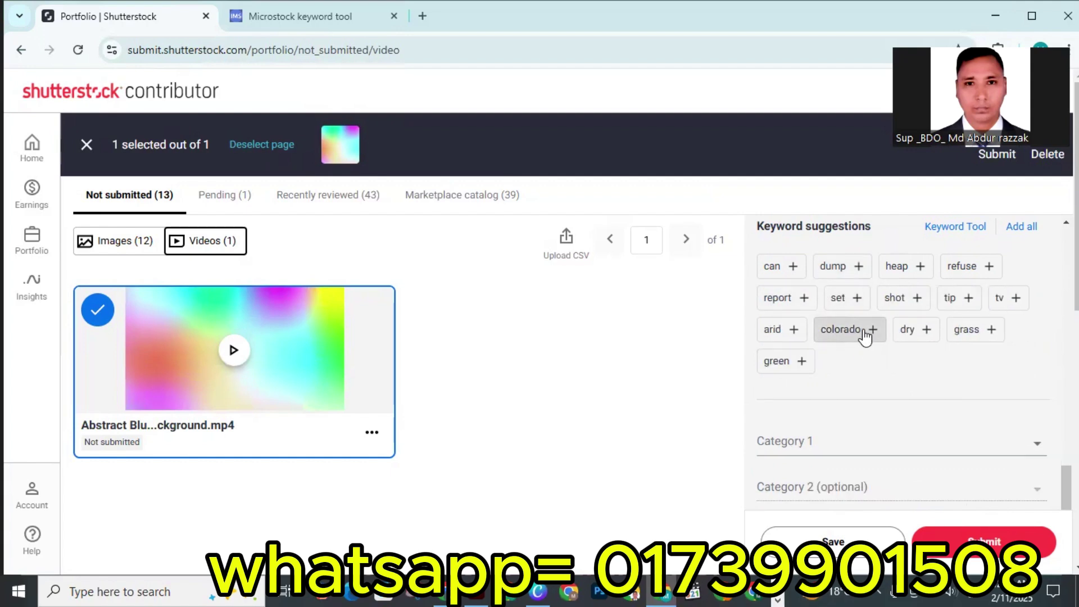
left_click(871, 333)
left_click(808, 298)
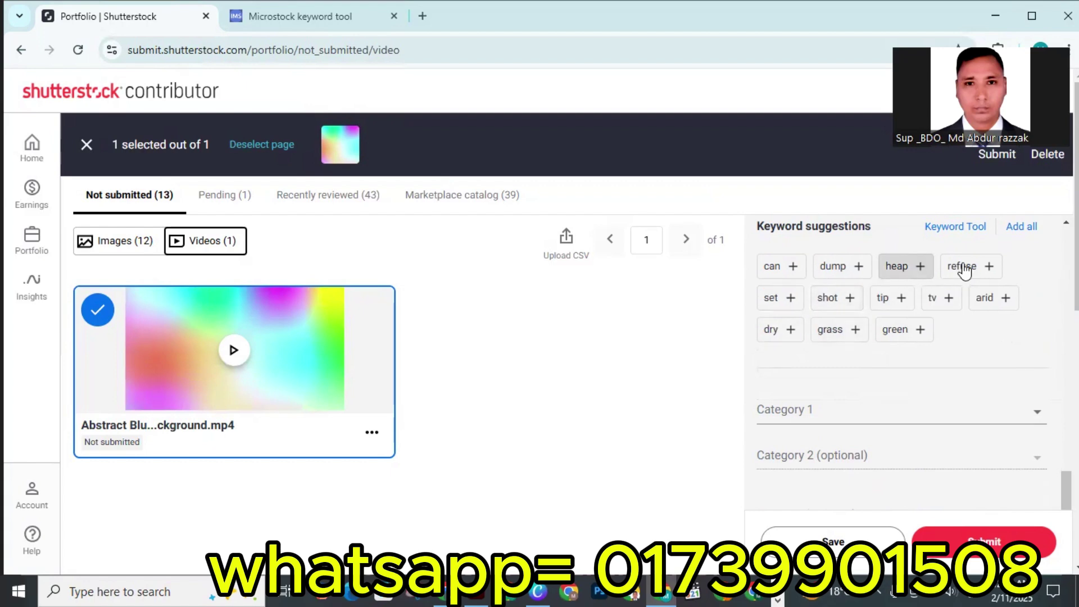
left_click(989, 267)
scroll(868, 352, "up", 10)
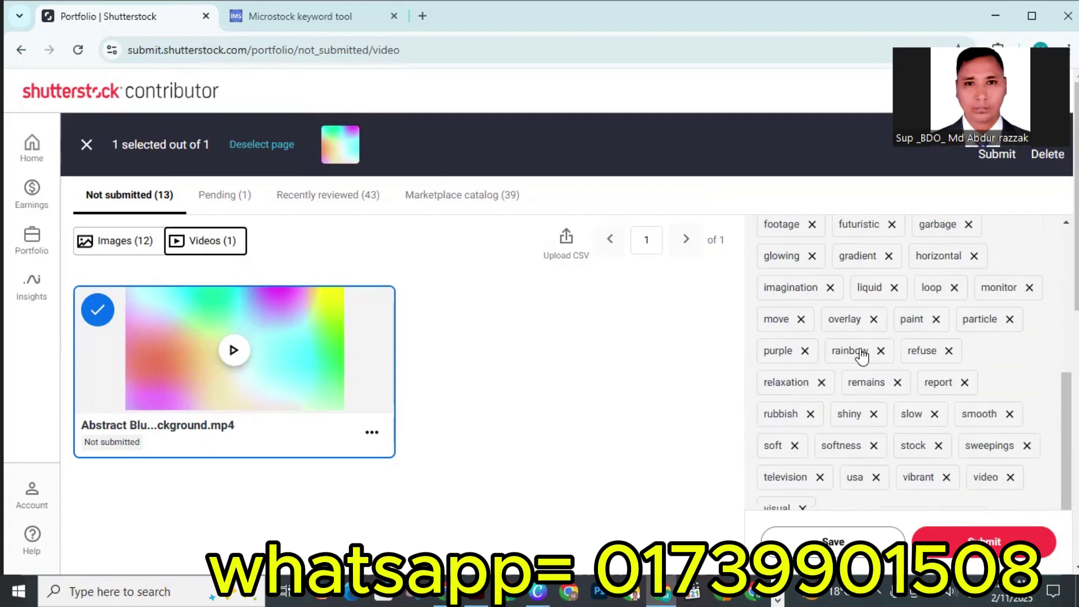
scroll(862, 356, "up", 3)
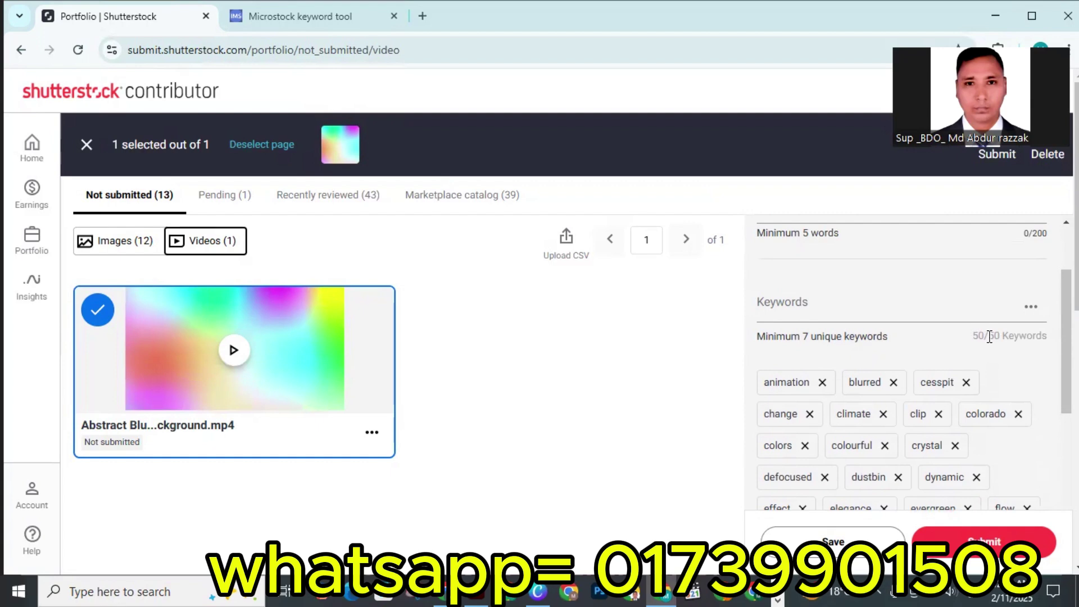
scroll(848, 368, "up", 3)
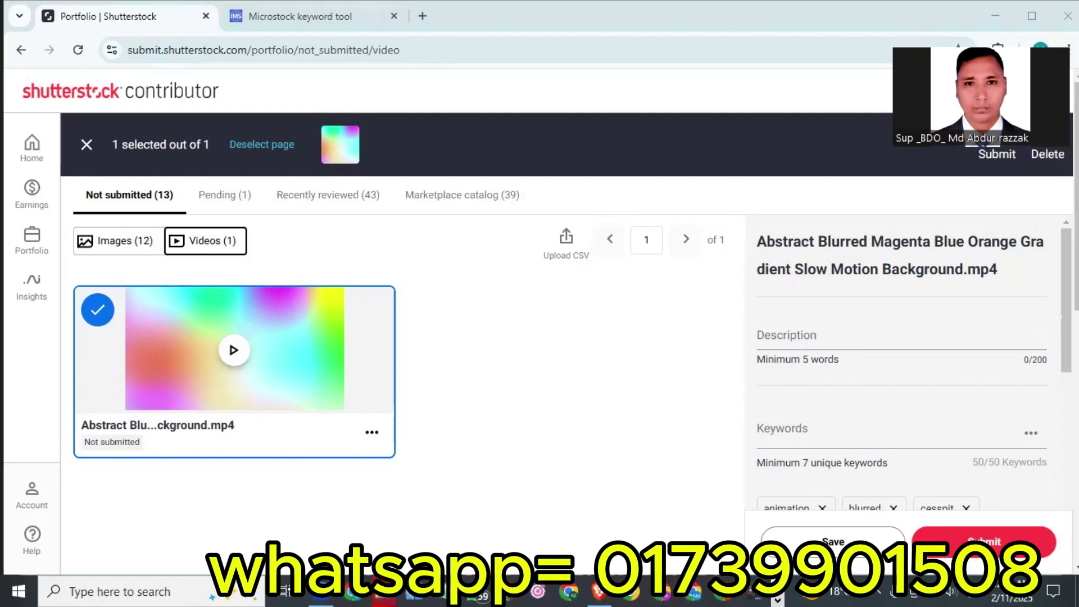
left_click(599, 591)
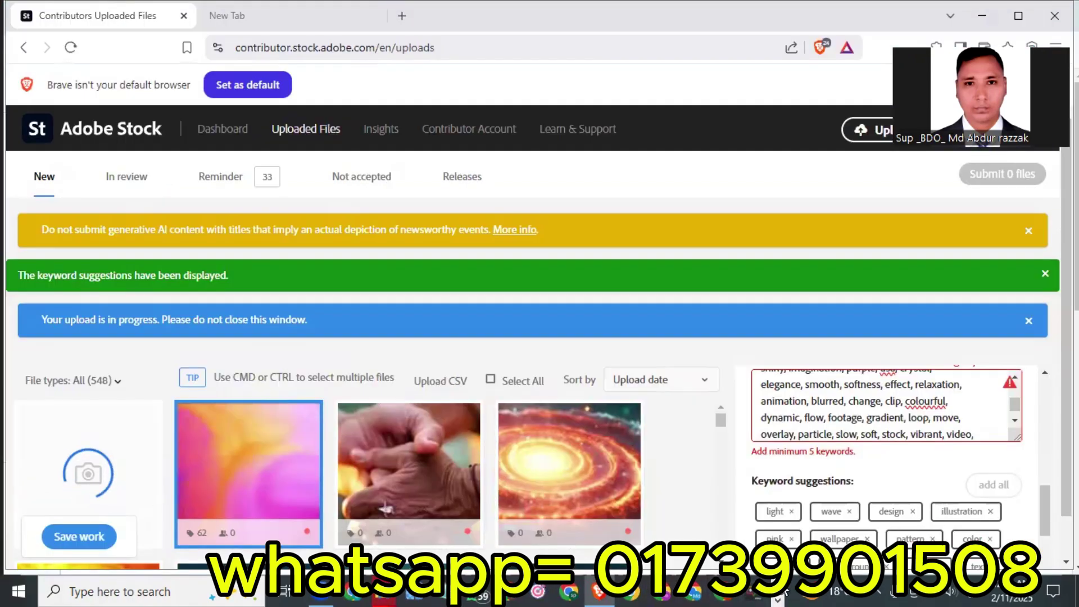
left_click(669, 591)
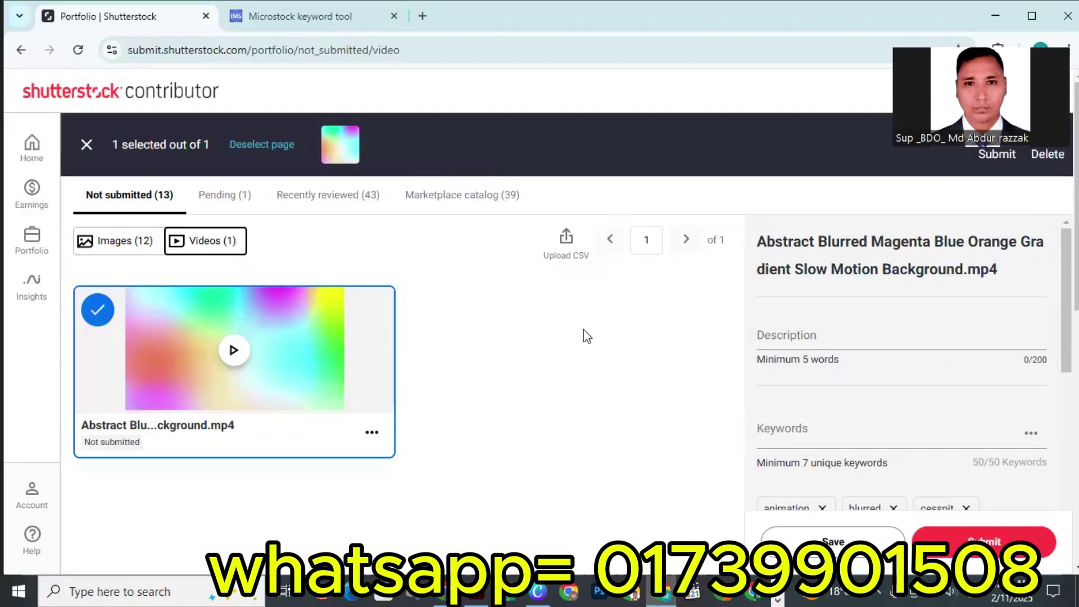
Copy the video's file title without the .mp4 extension and paste it as the description, "Abstract Blurred Magenta Blue Orange Gradient Slow Motion Background"
left_click_drag(759, 241, 868, 284)
left_click_drag(950, 279, 960, 276)
right_click(915, 272)
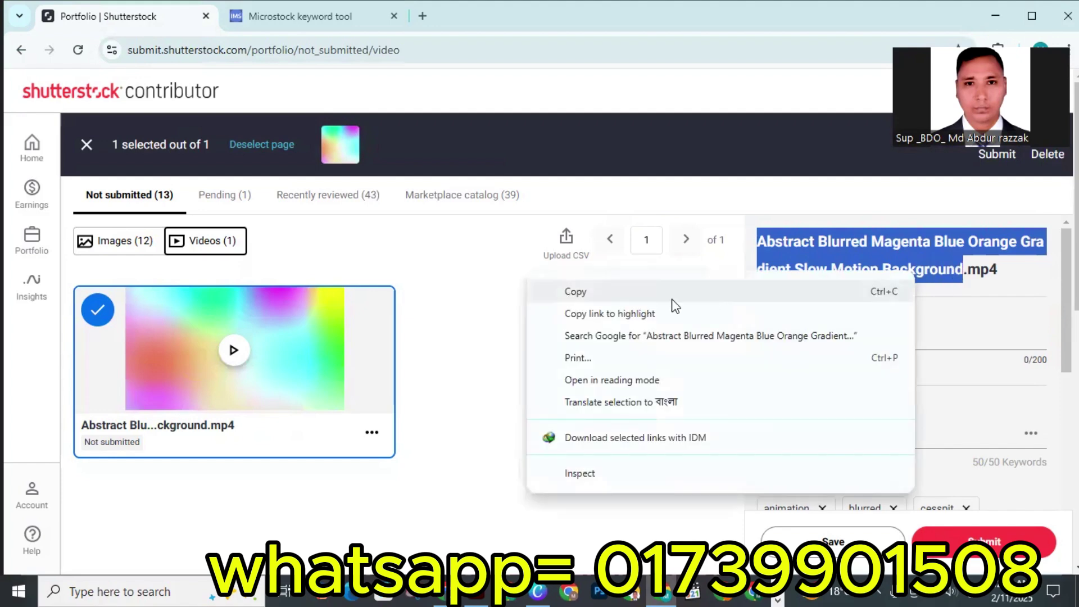
left_click(585, 293)
left_click(783, 335)
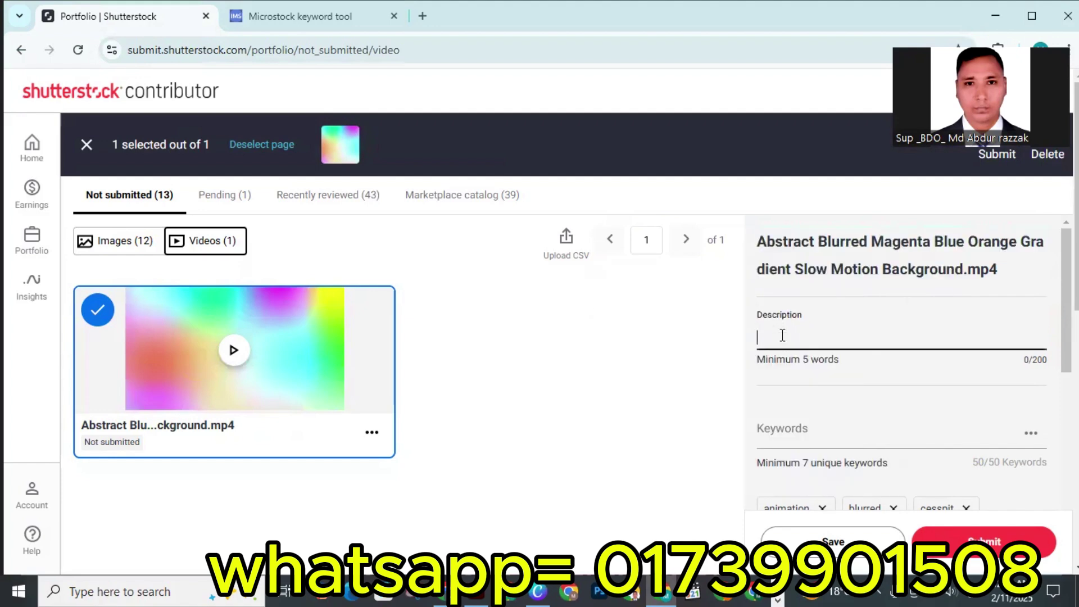
right_click(783, 337)
left_click(817, 361)
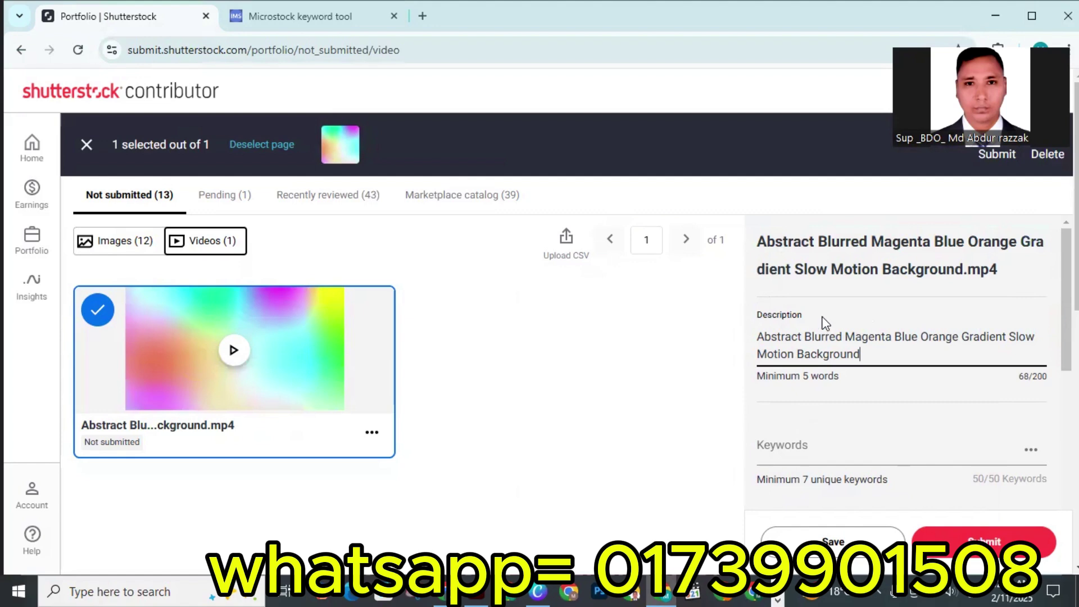
Set the gradient video's first category to Backgrounds/Textures and its second category to Arts
scroll(824, 322, "down", 3)
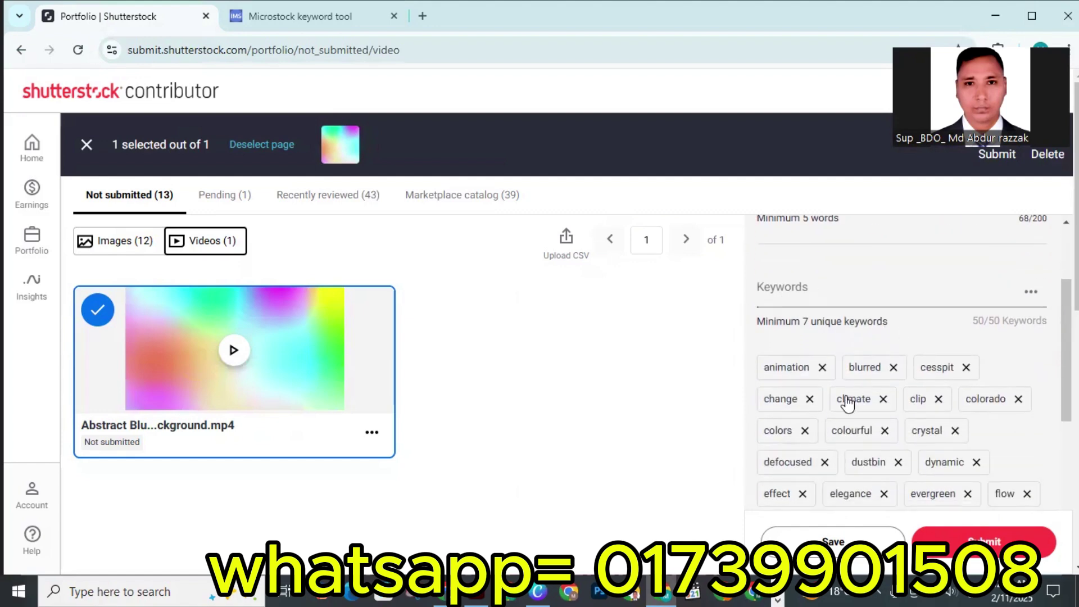
scroll(848, 403, "down", 10)
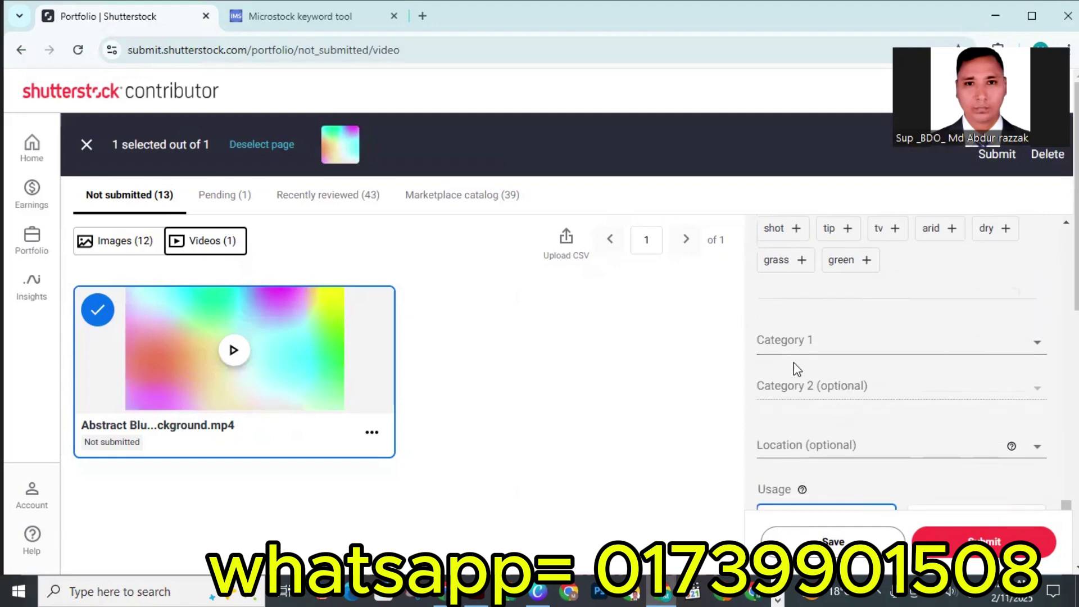
left_click(785, 347)
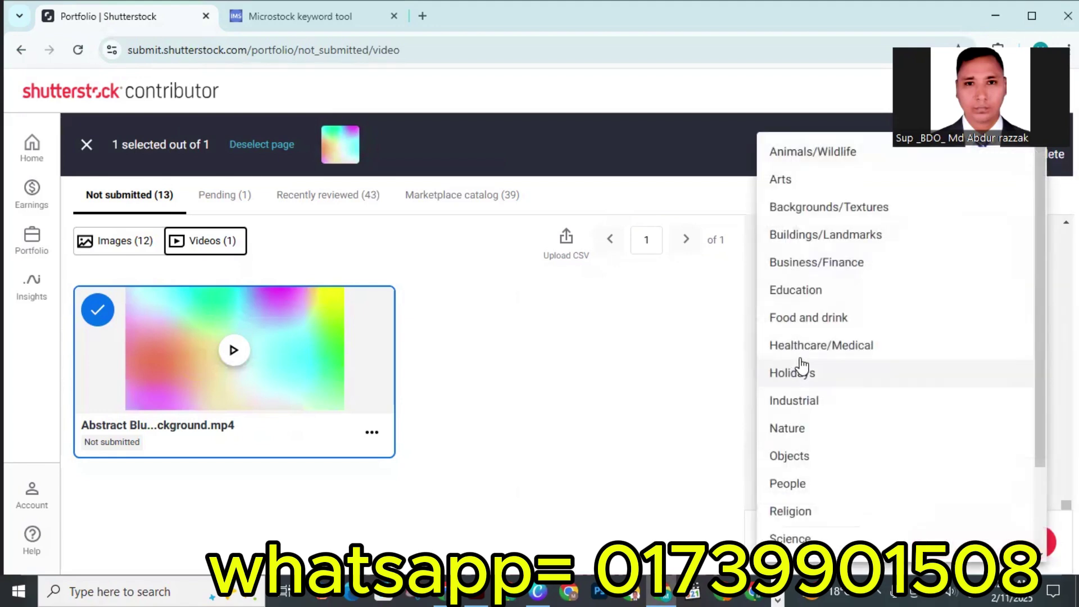
left_click(813, 213)
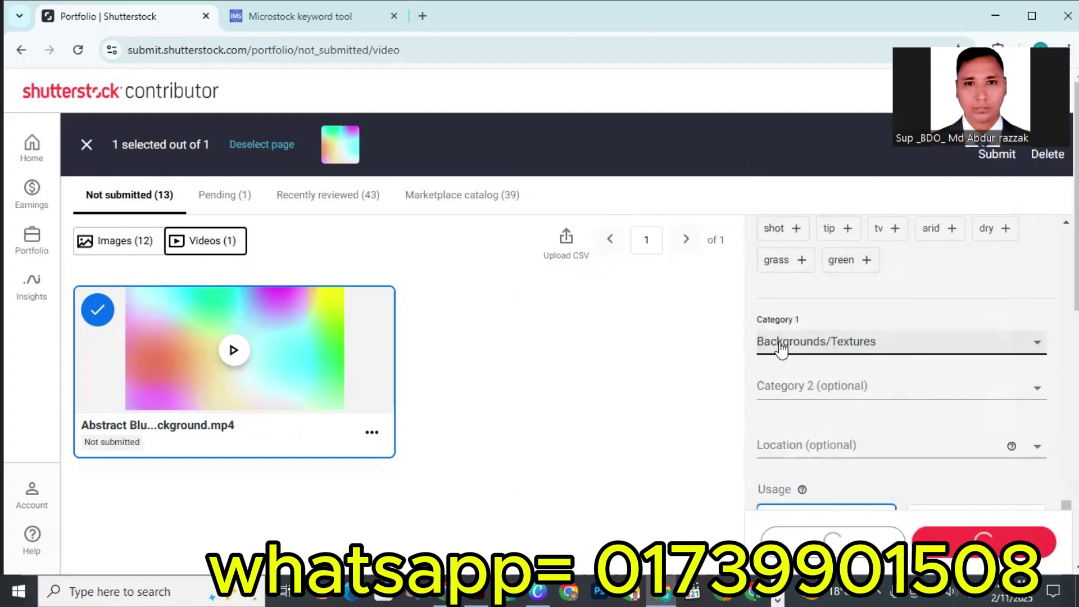
left_click(782, 387)
left_click(785, 187)
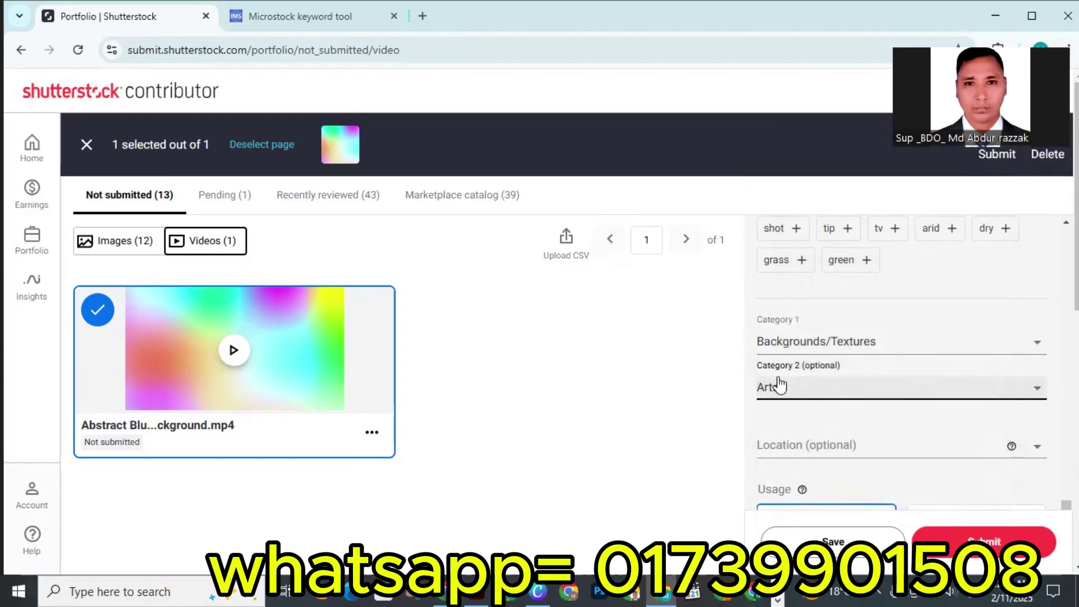
Keep the video's usage as Commercial and submit the video for review
scroll(793, 374, "down", 4)
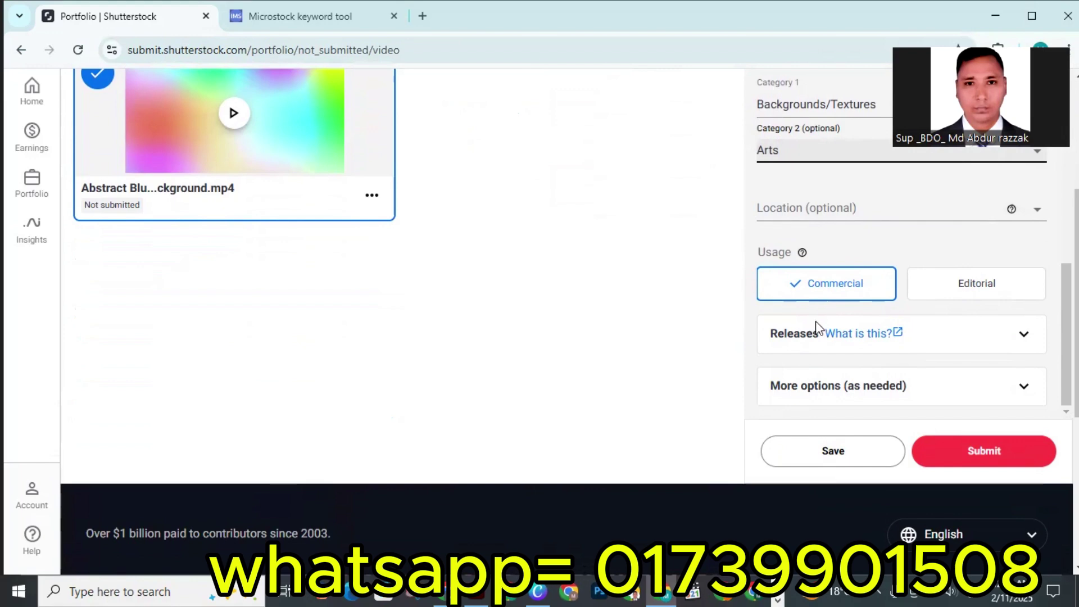
left_click(887, 100)
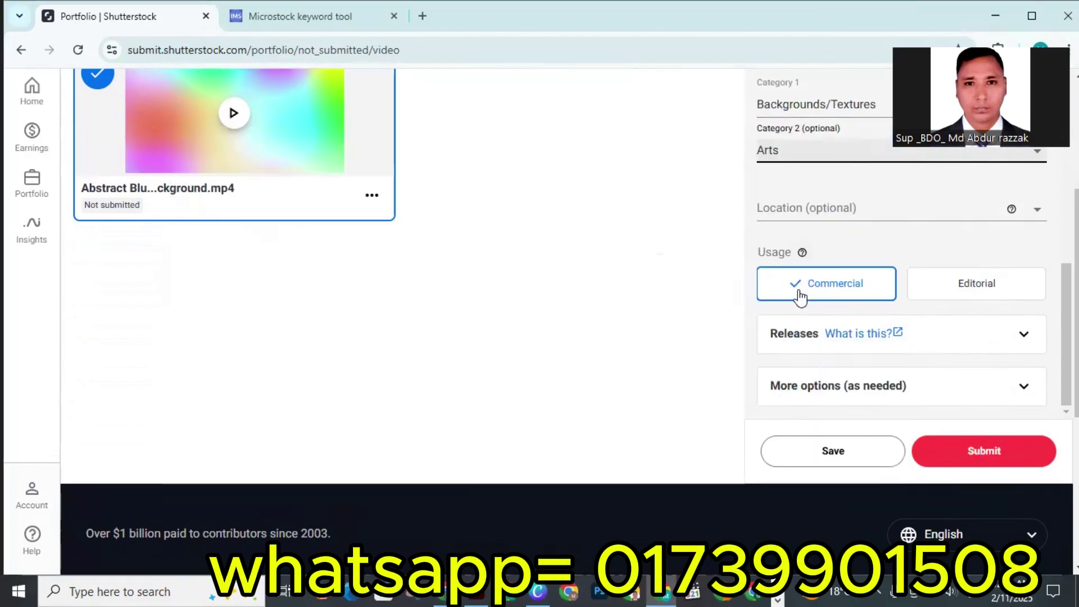
scroll(801, 296, "down", 3)
left_click(824, 296)
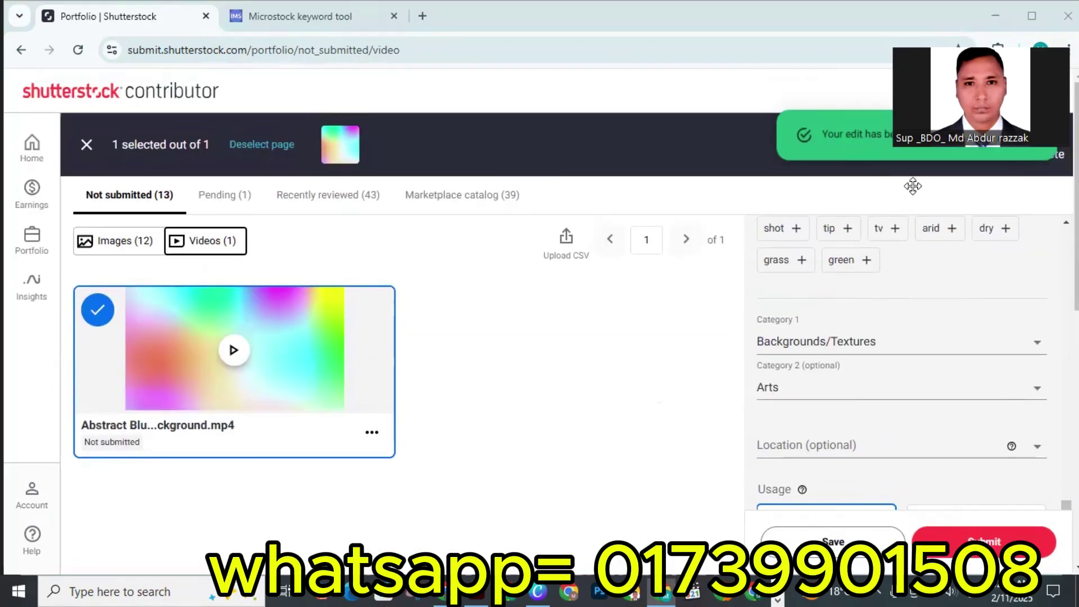
key("ctrl+a")
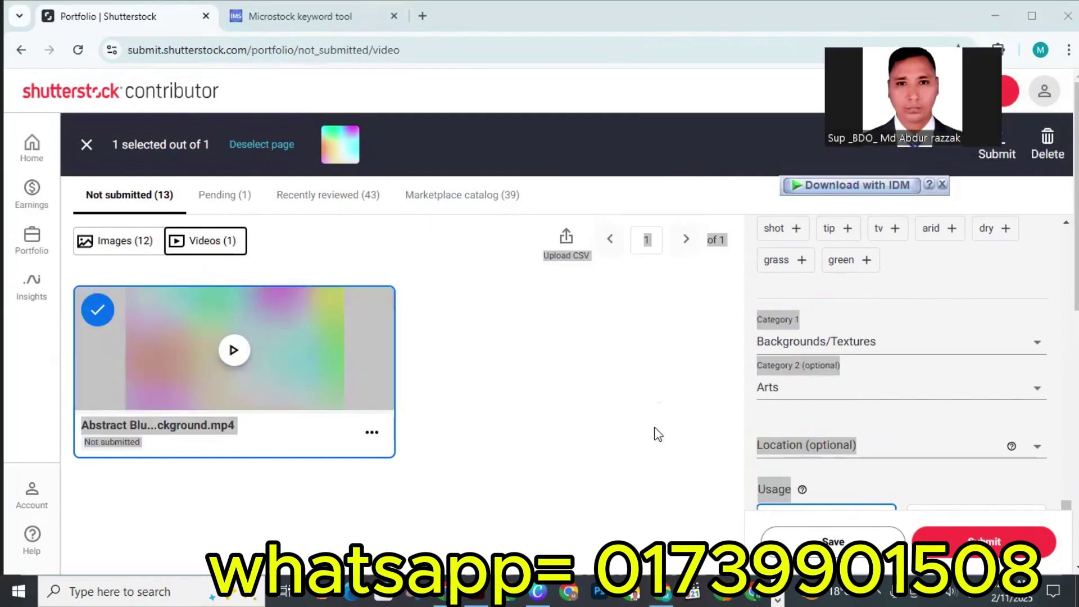
scroll(775, 427, "down", 6)
left_click(964, 384)
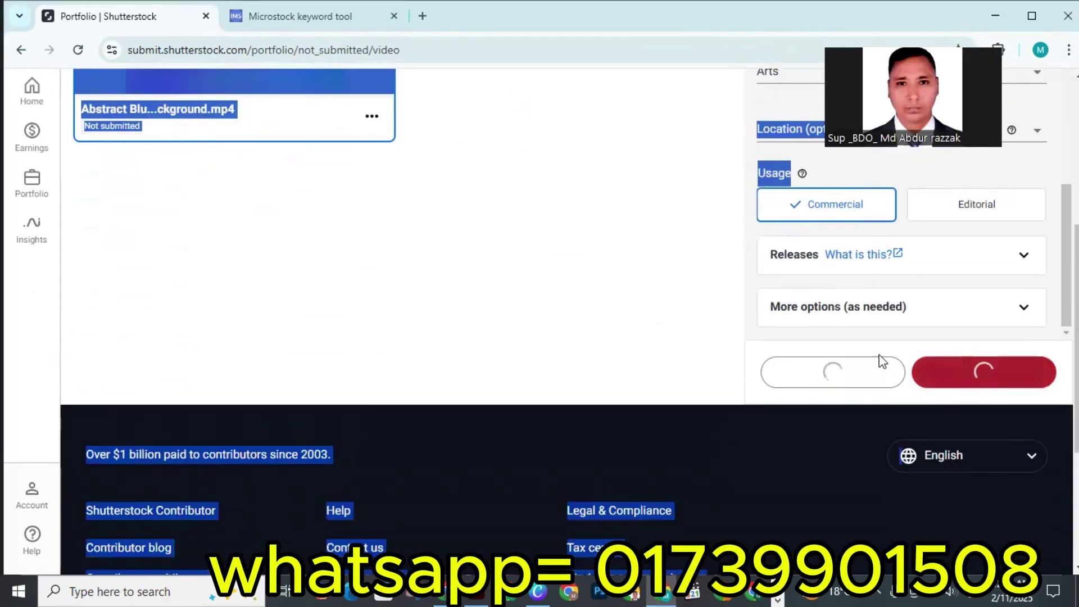
Check the pending videos and pending images in the portfolio
scroll(792, 298, "up", 3)
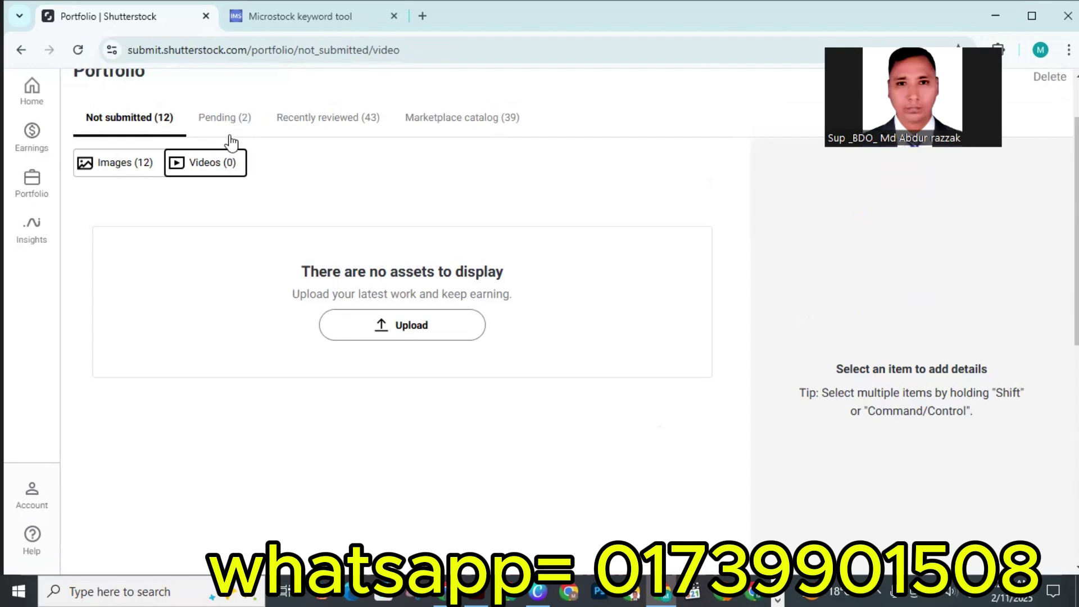
left_click(225, 125)
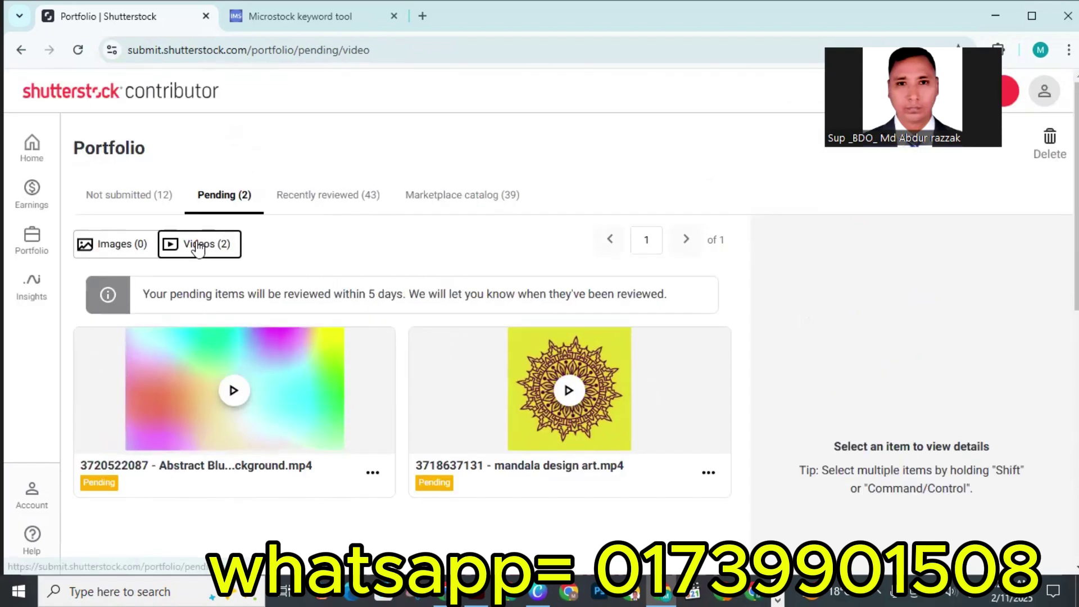
left_click(114, 247)
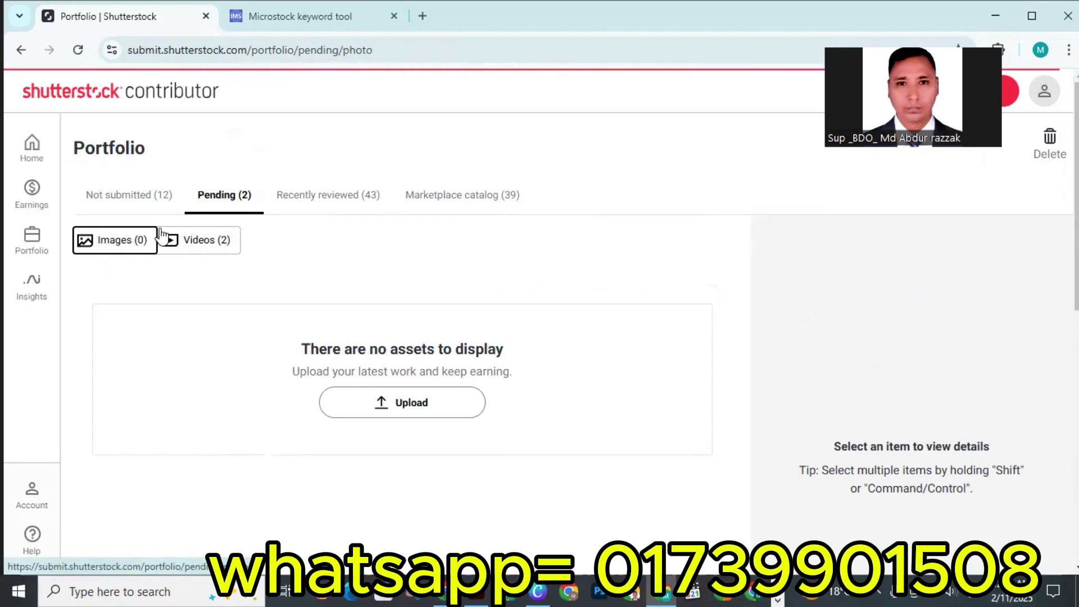
Examine the approval status and dates of the recently reviewed images in the portfolio
left_click(338, 200)
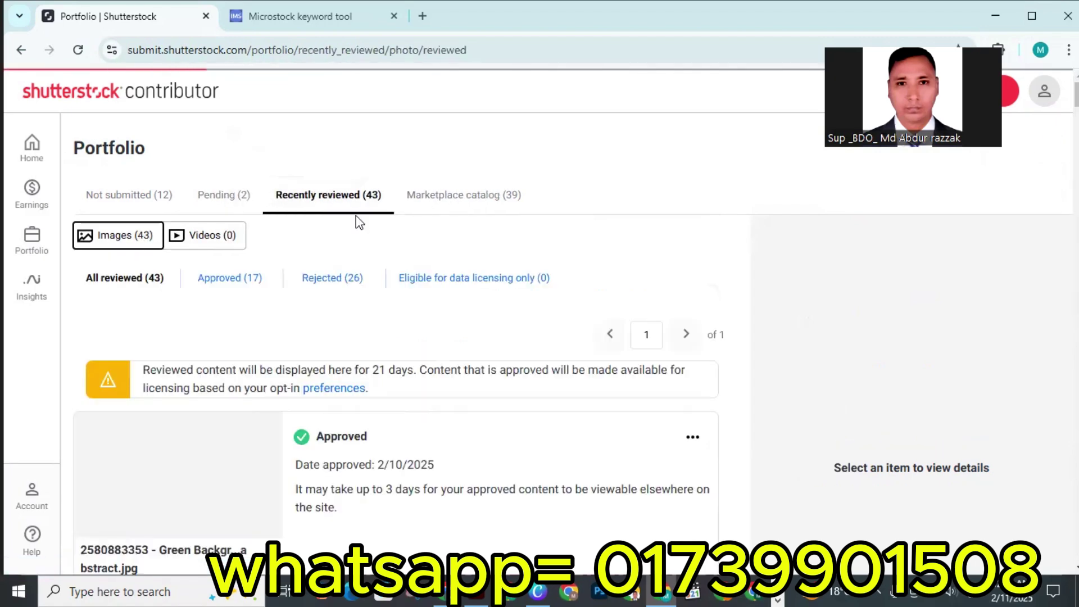
scroll(328, 313, "down", 7)
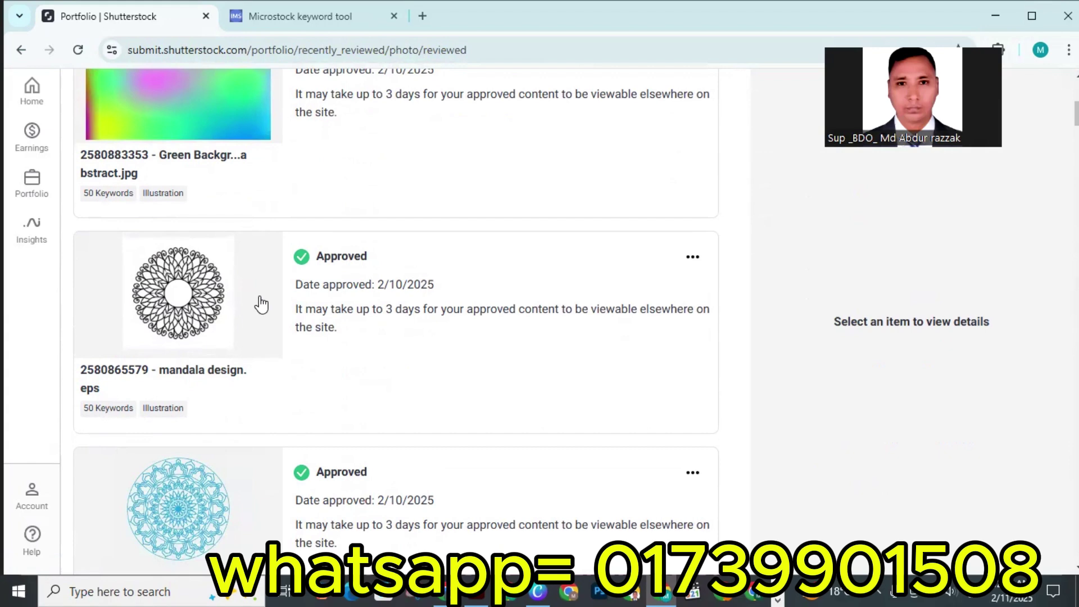
scroll(352, 277, "down", 4)
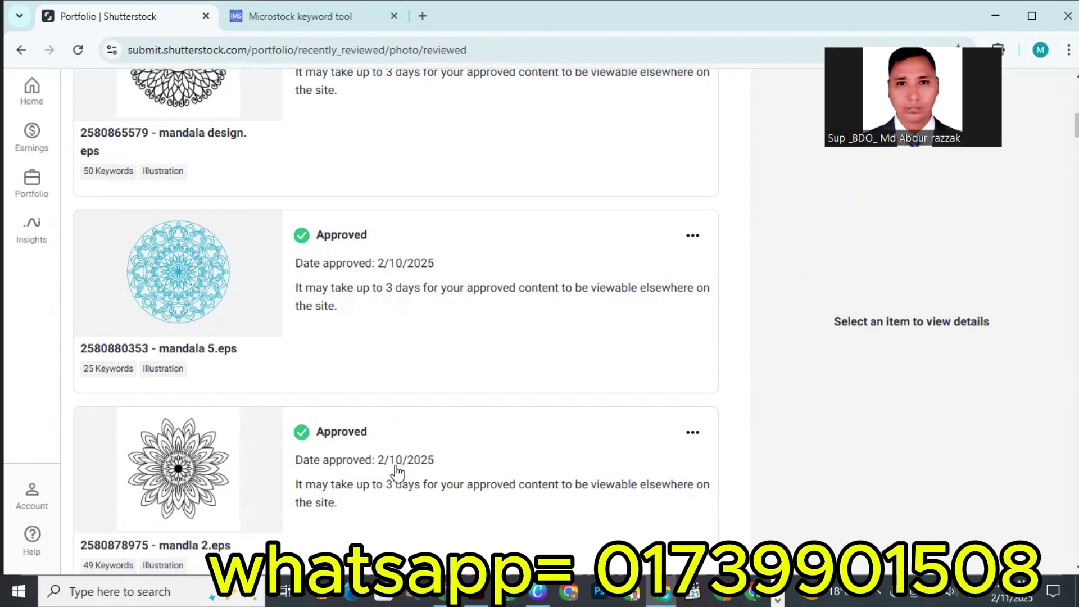
scroll(289, 417, "down", 4)
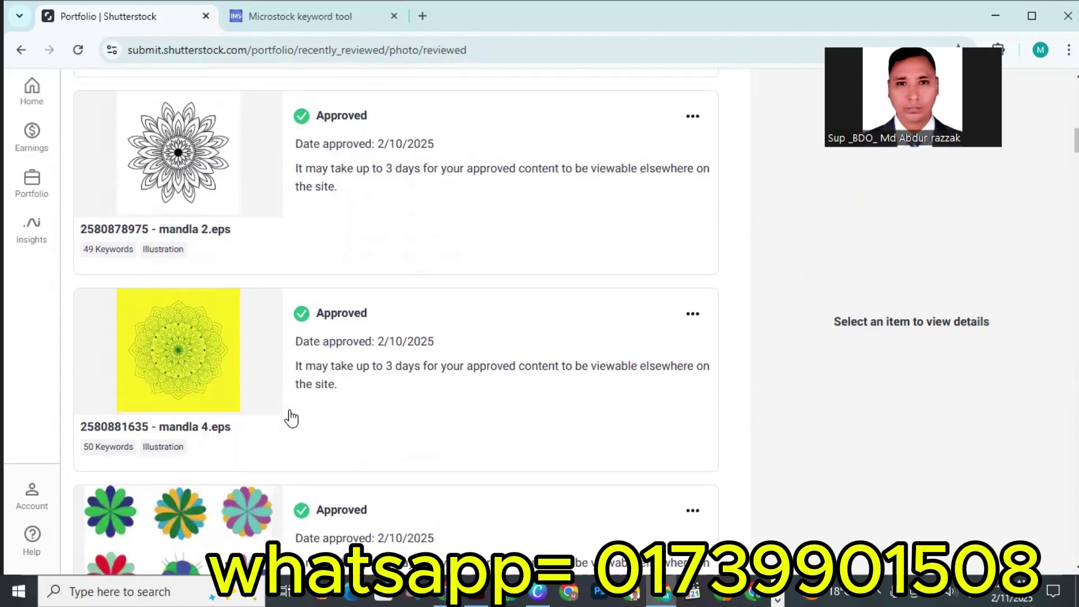
scroll(386, 345, "down", 4)
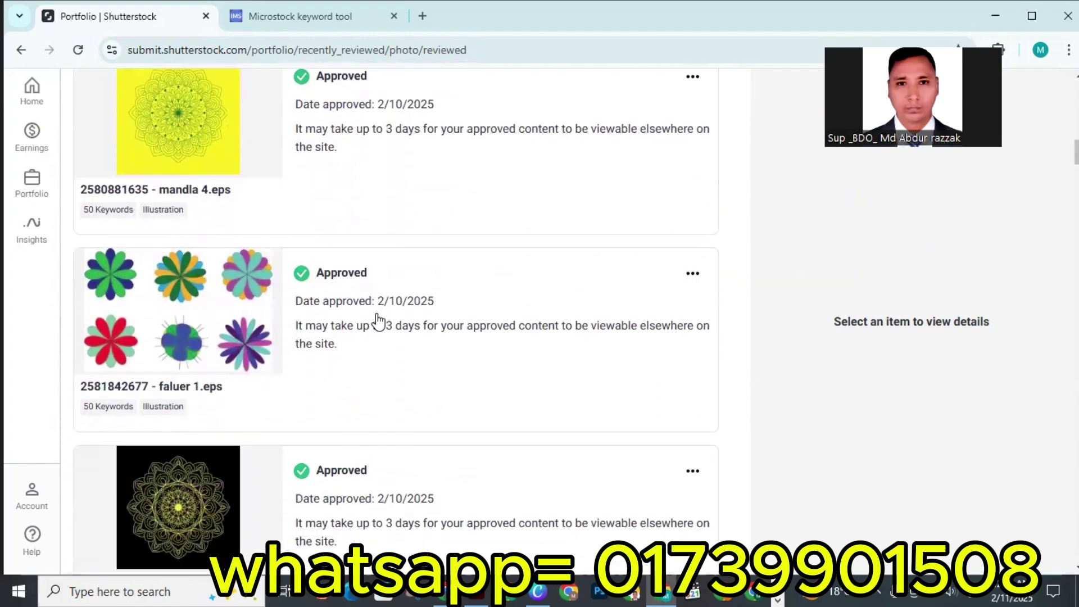
scroll(378, 349, "down", 5)
scroll(386, 373, "down", 5)
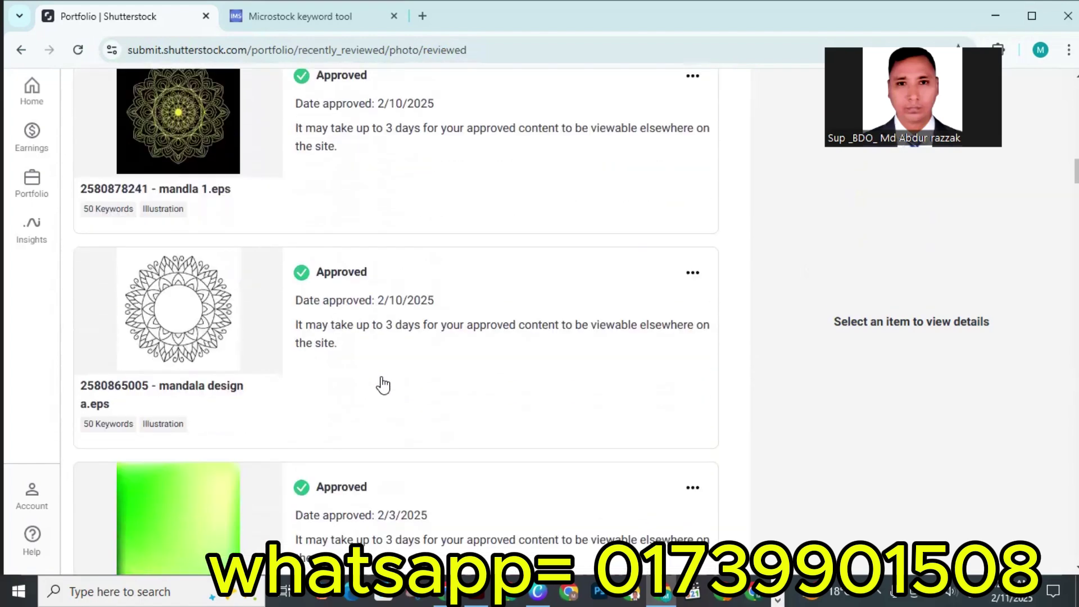
scroll(343, 387, "up", 14)
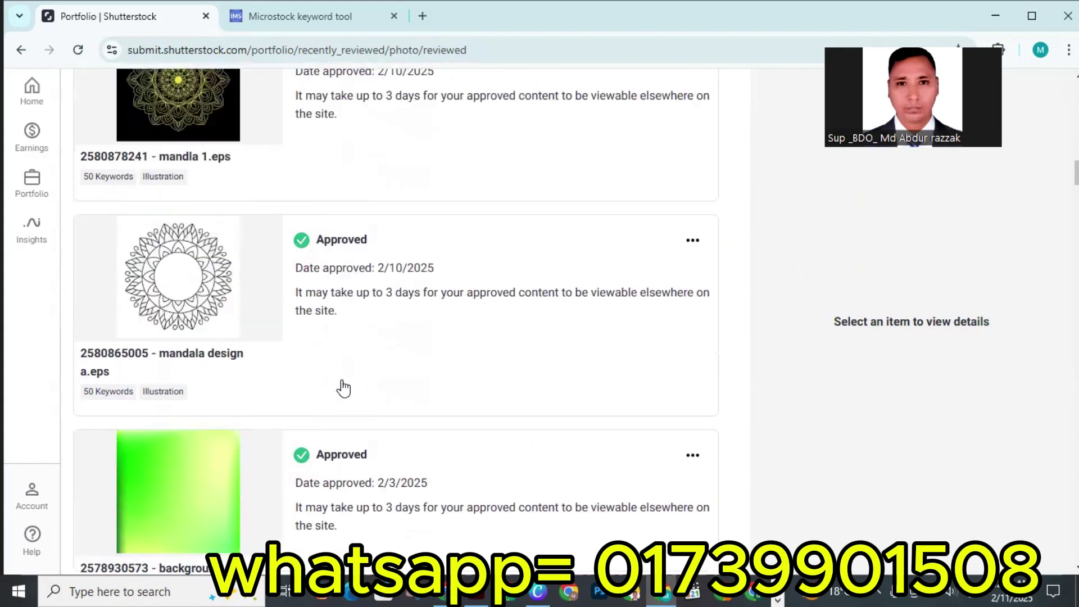
scroll(343, 388, "up", 3)
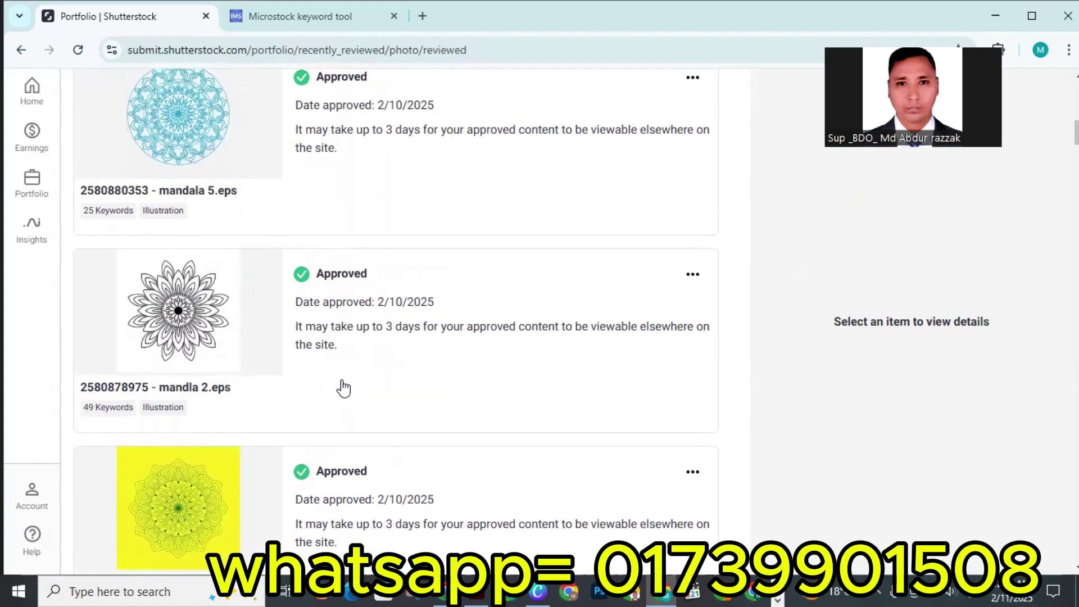
scroll(343, 388, "up", 10)
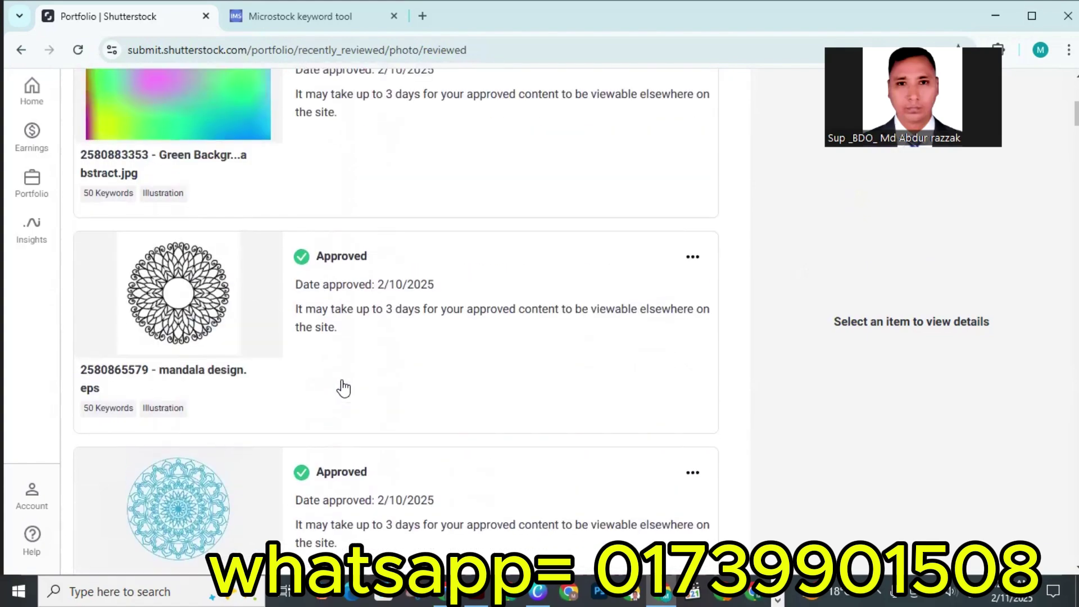
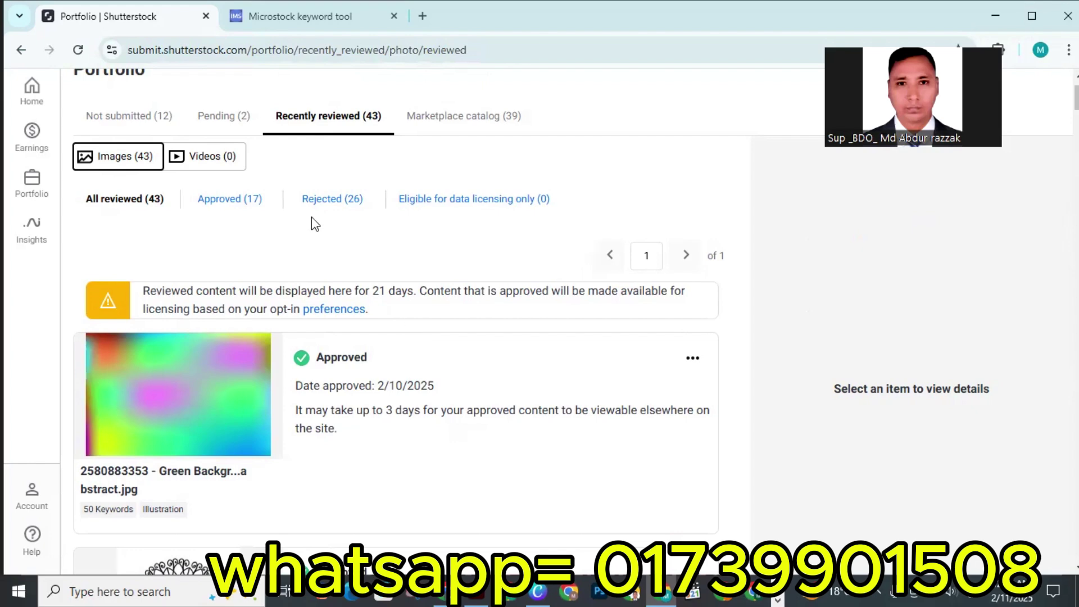
scroll(236, 208, "up", 2)
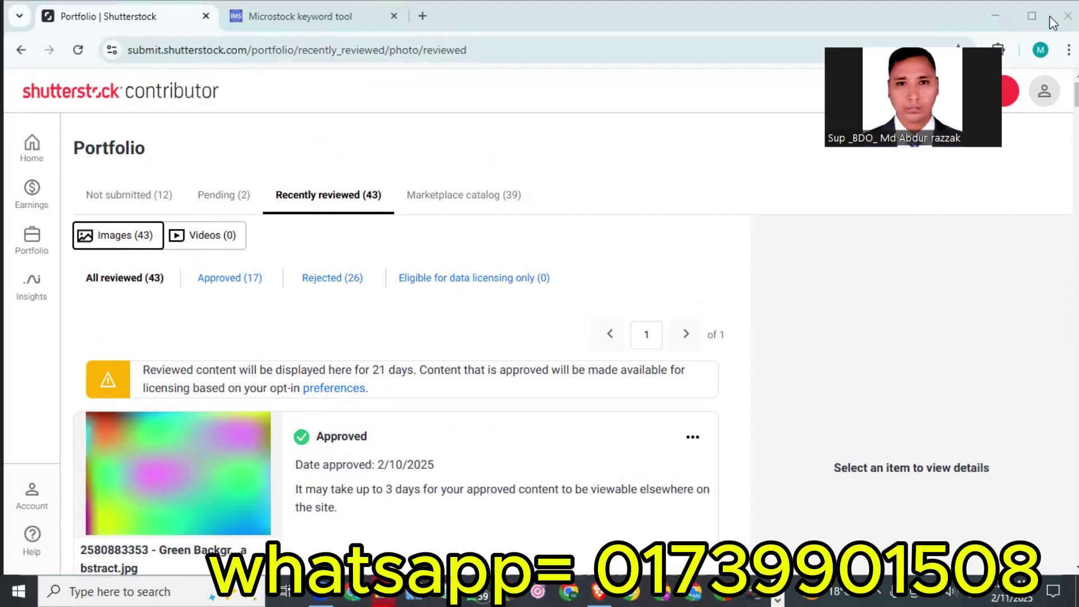
Switch to Adobe Stock and select the new gradient video among the uploads, and copy the keyword list from the Microstock keyword tool
left_click(996, 16)
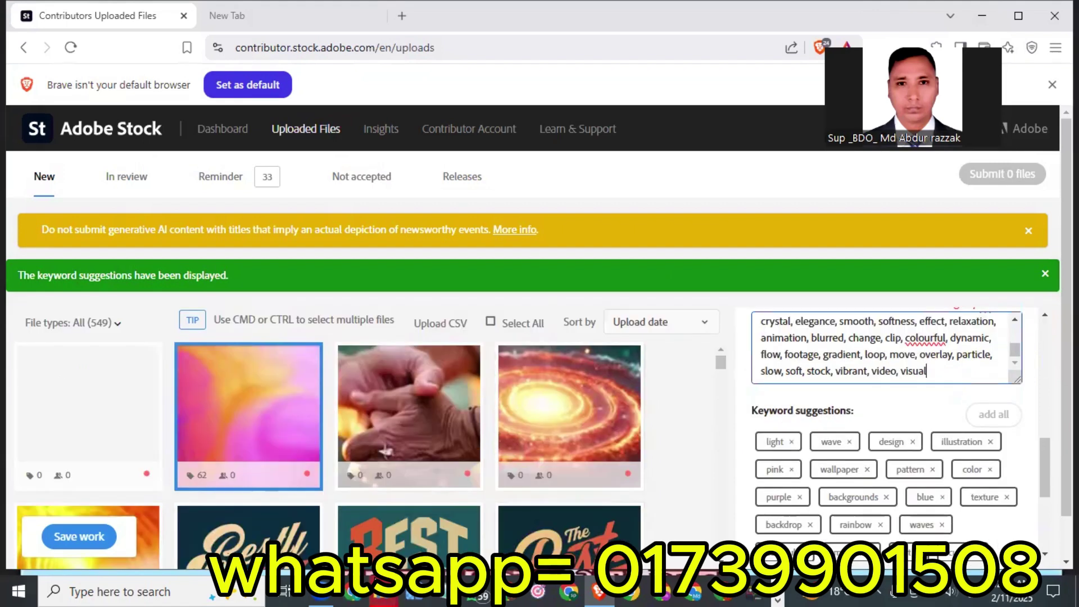
left_click(94, 419)
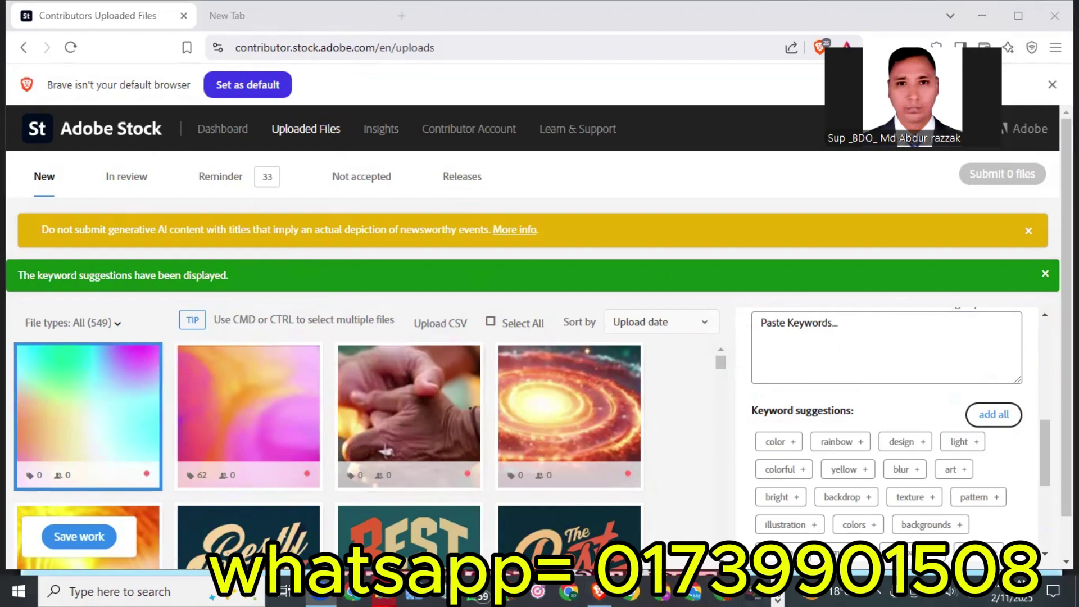
left_click(667, 591)
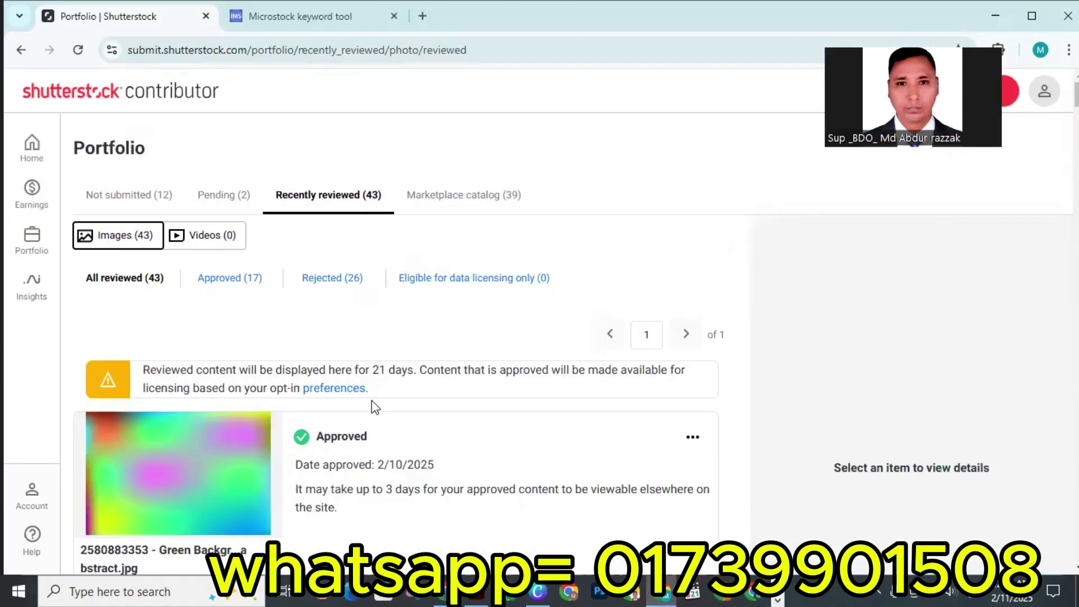
left_click(292, 16)
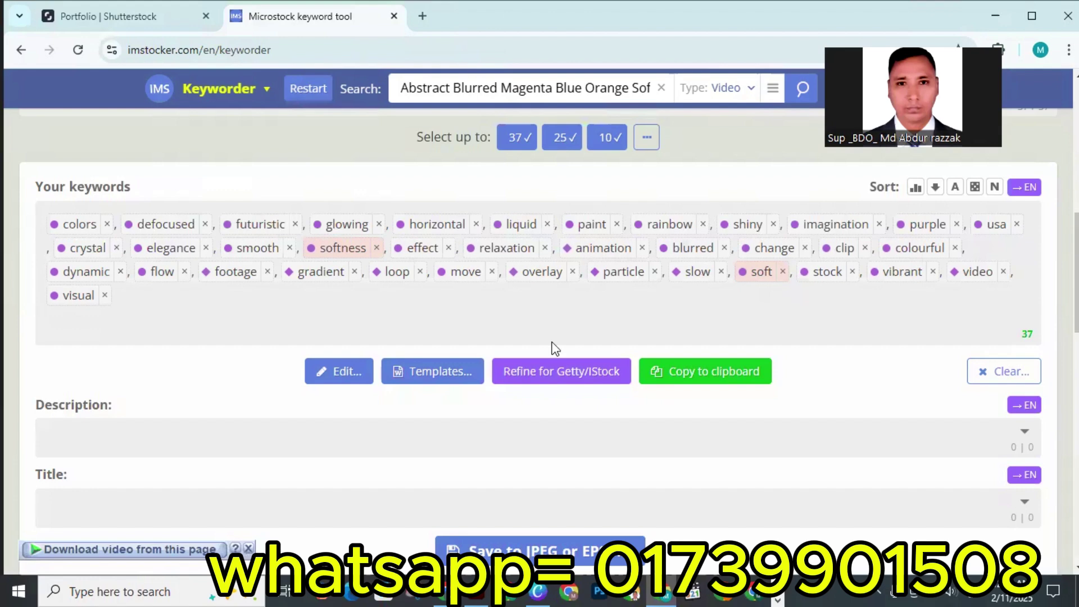
left_click(700, 377)
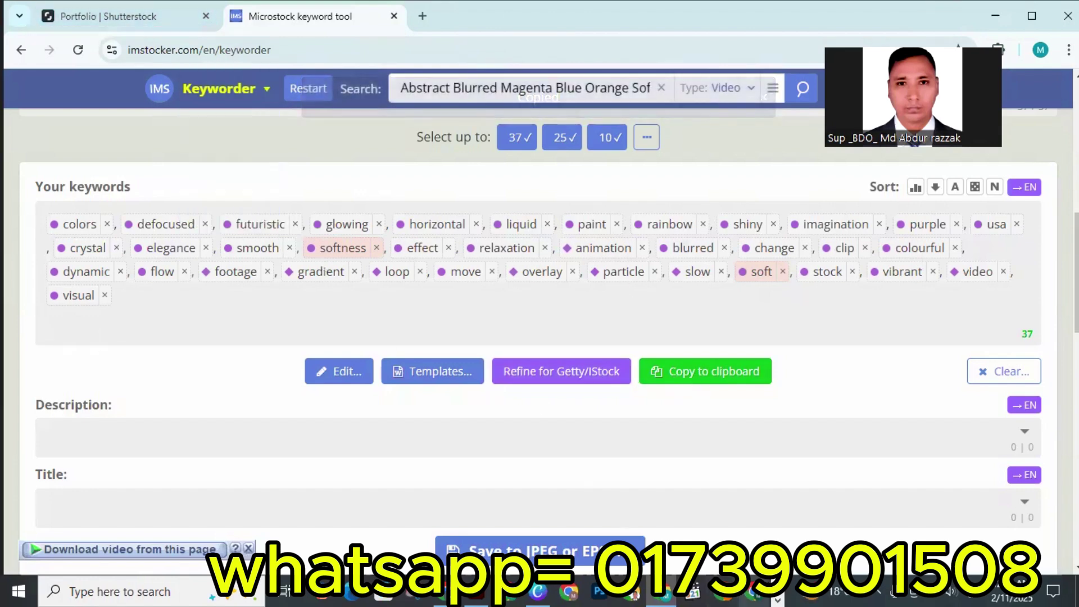
Return to Adobe Stock, paste the copied keywords for the gradient video and add all the suggested keywords
left_click(673, 590)
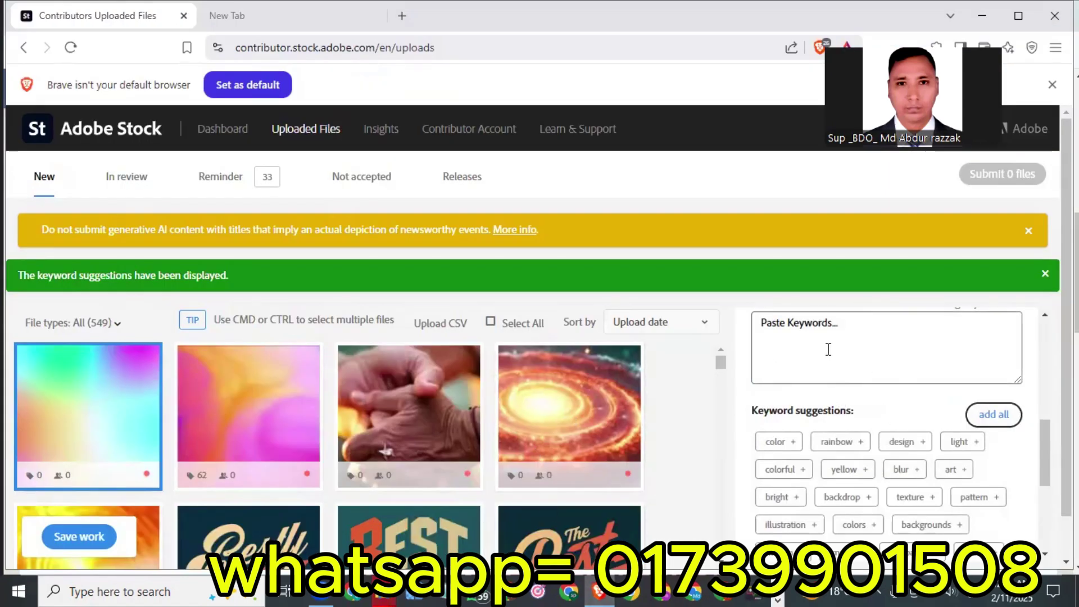
left_click(802, 346)
right_click(798, 346)
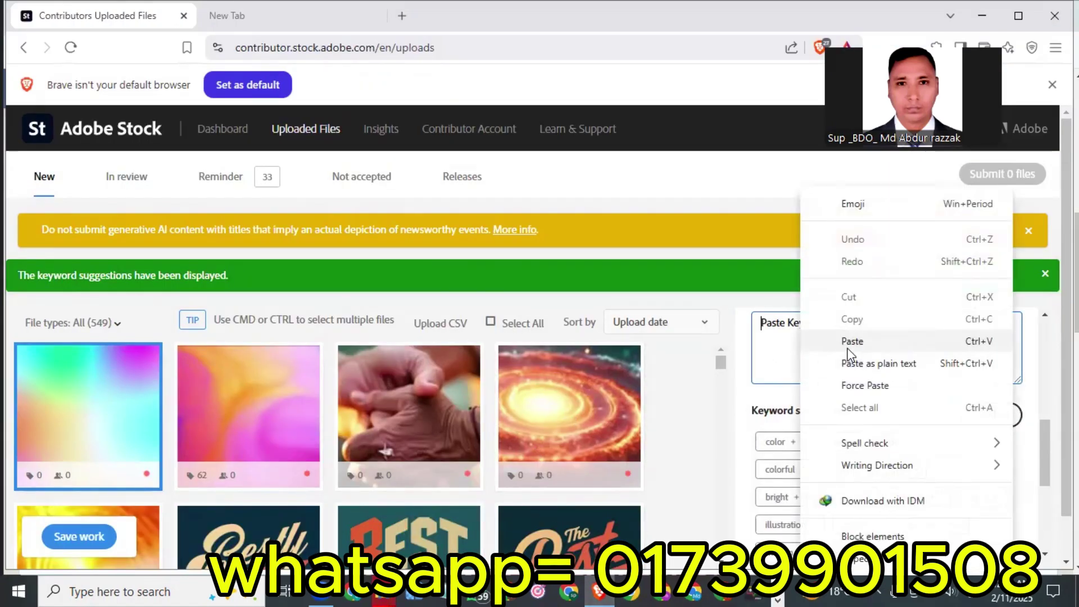
left_click(838, 341)
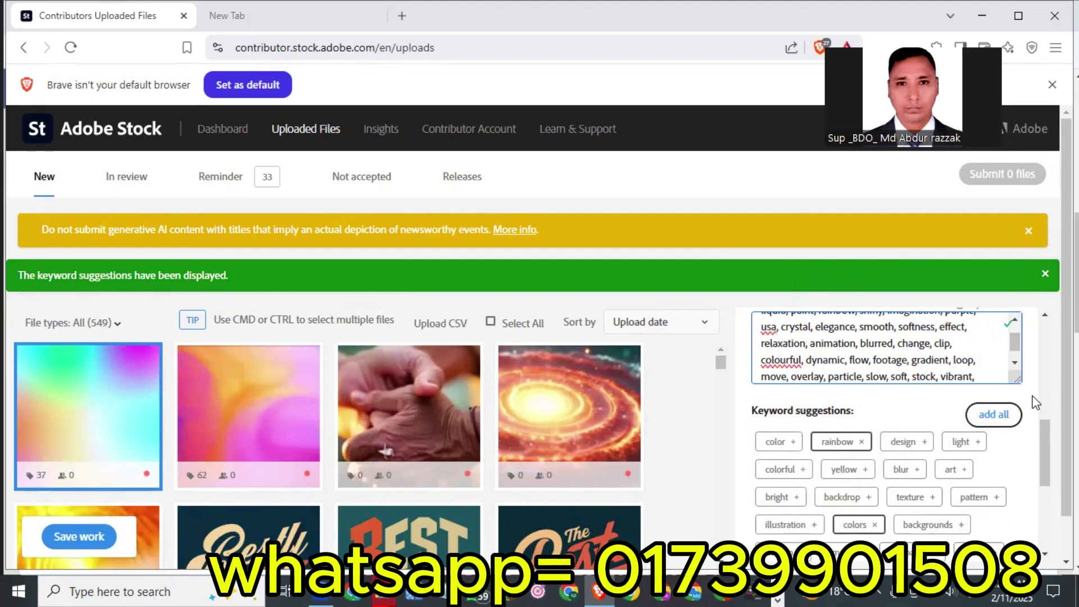
left_click(994, 414)
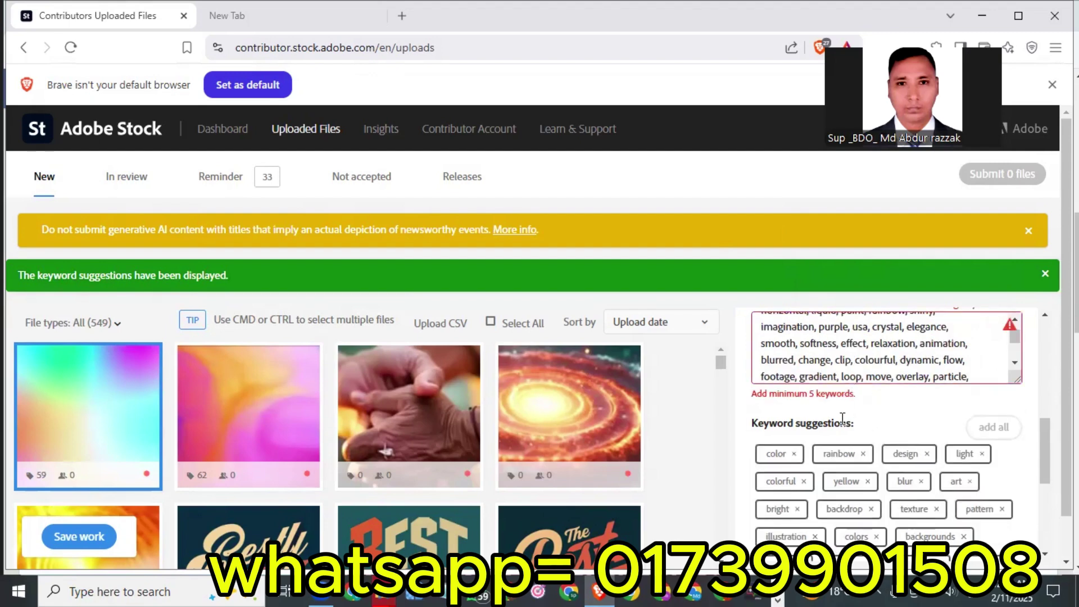
Title the gradient video with the suggestion "abstract colorful background" and mark it as having no recognizable people or property
scroll(842, 419, "up", 4)
left_click(817, 446)
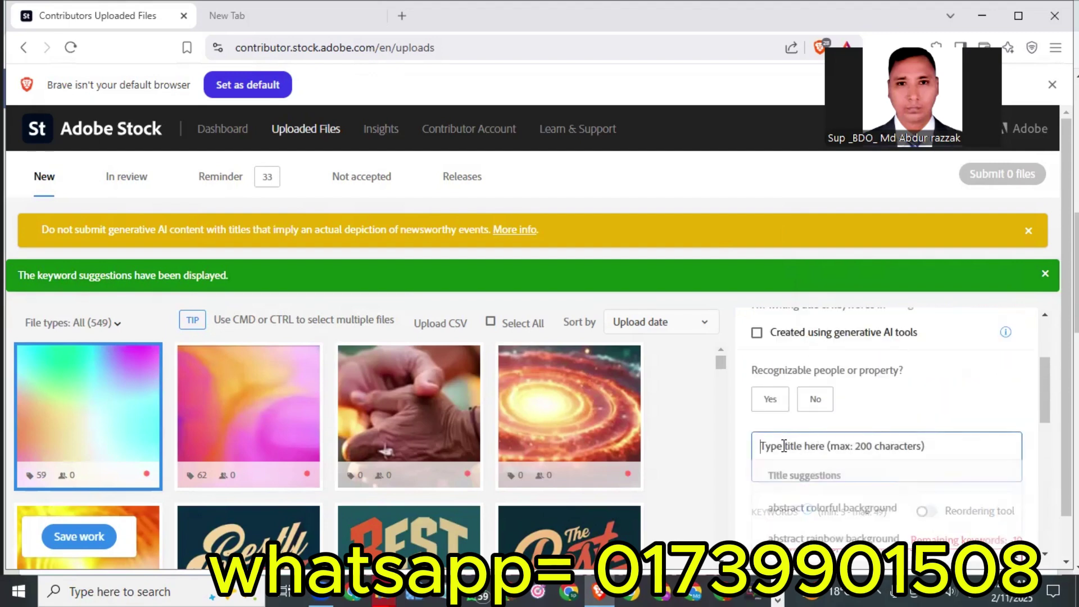
scroll(785, 446, "down", 2)
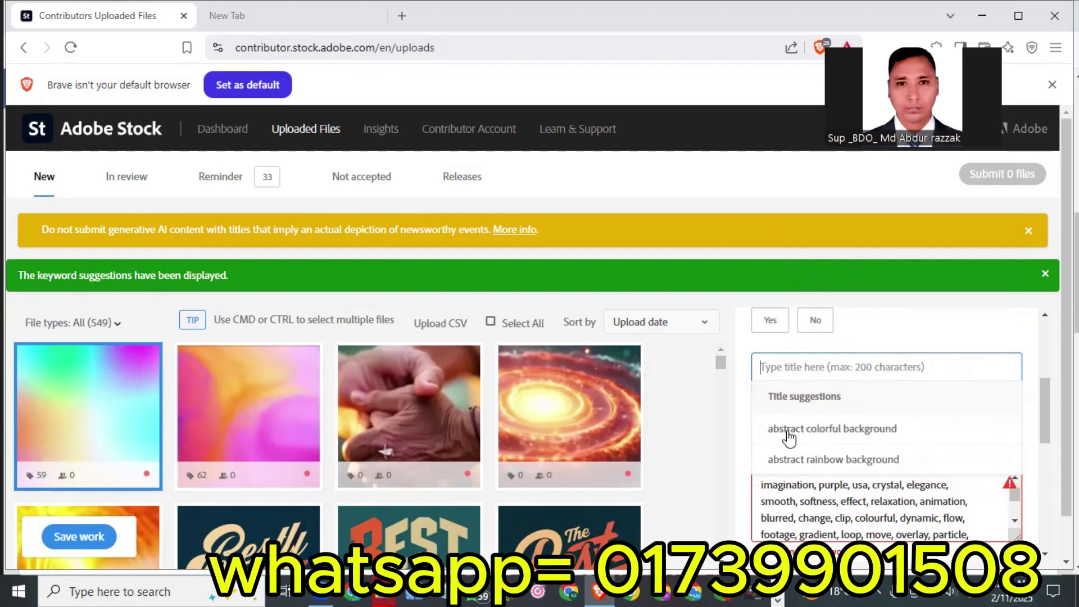
left_click(789, 430)
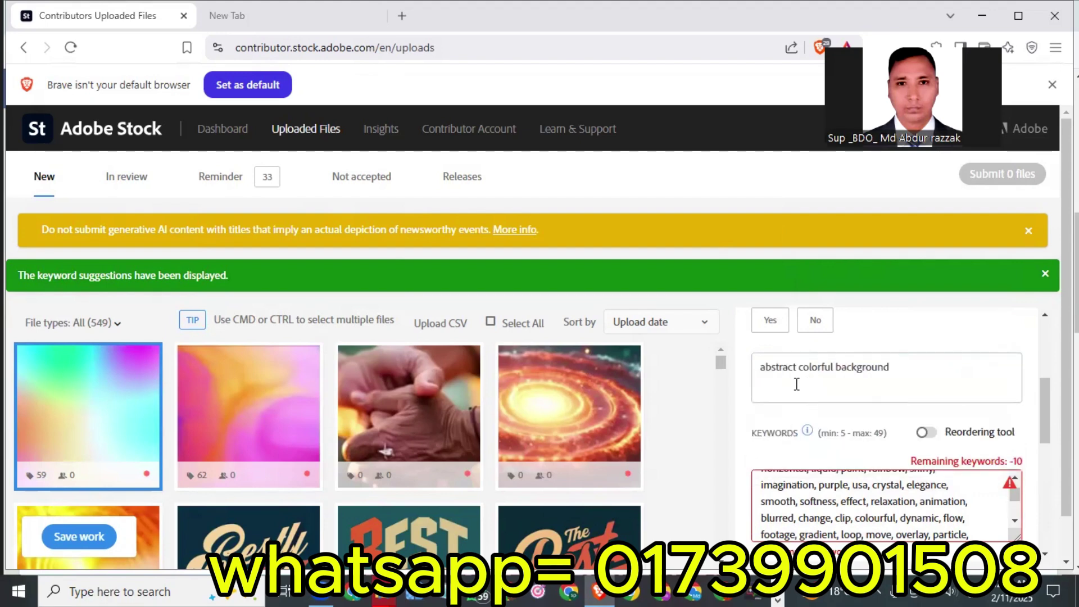
scroll(798, 384, "up", 2)
left_click(805, 401)
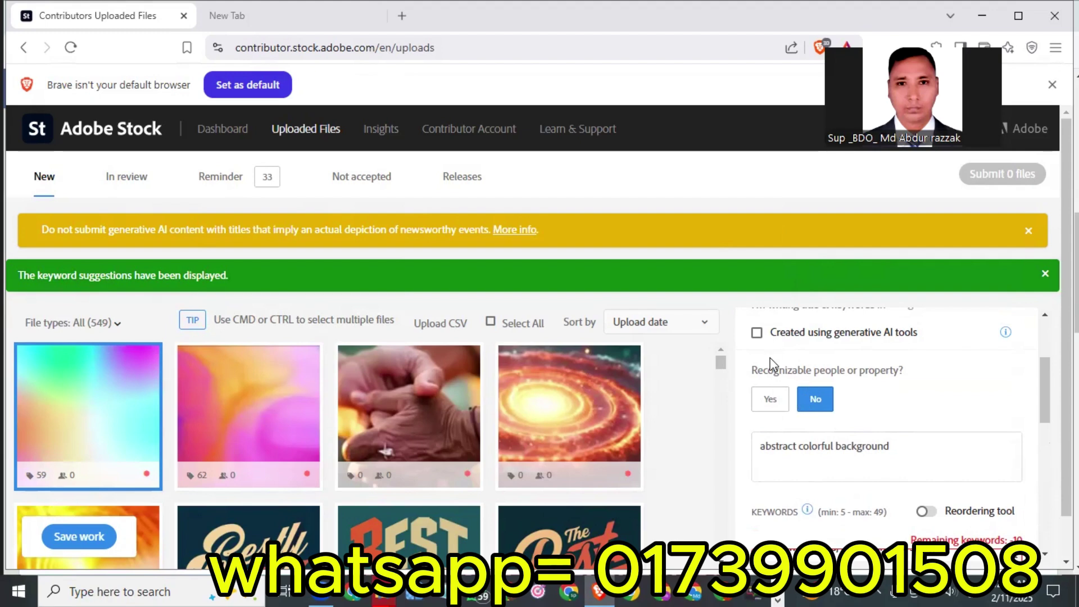
Review the gradient video's file type, category, language and keywords, and save the work
scroll(769, 362, "up", 2)
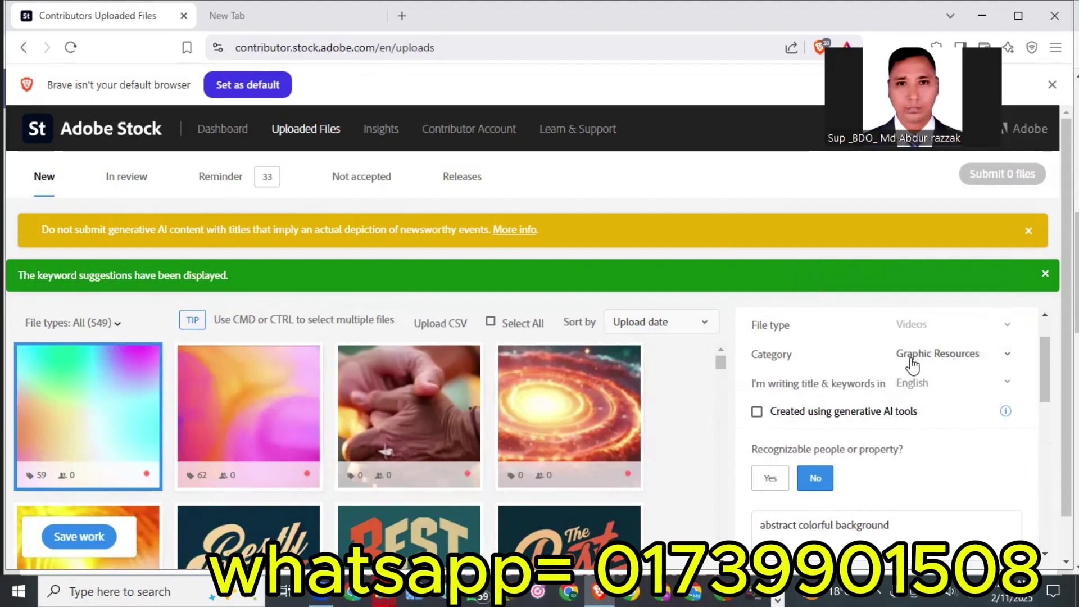
scroll(902, 372, "up", 1)
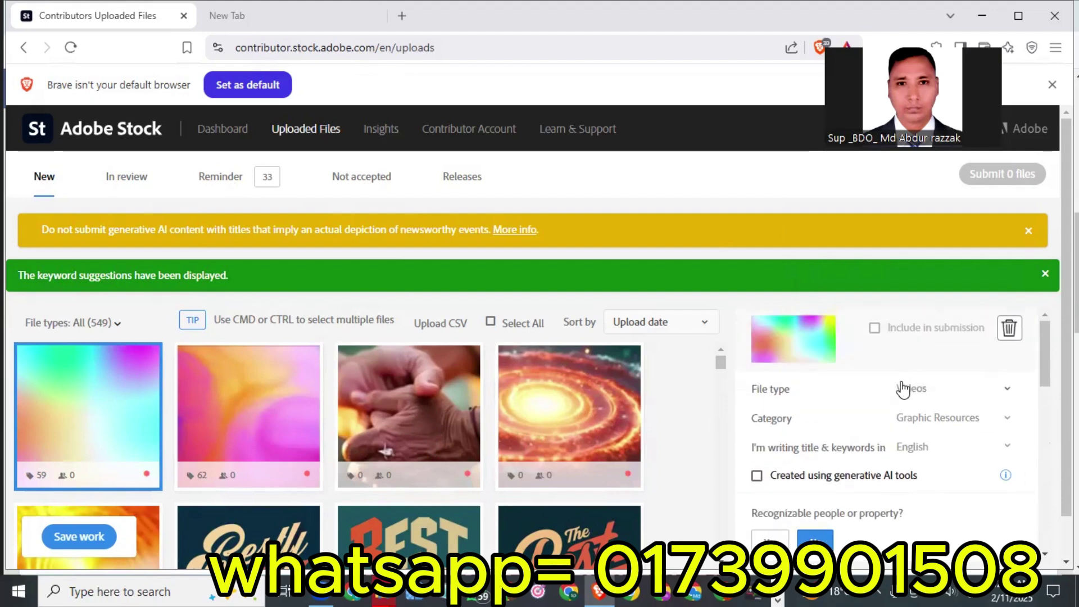
scroll(903, 388, "down", 2)
scroll(771, 380, "up", 1)
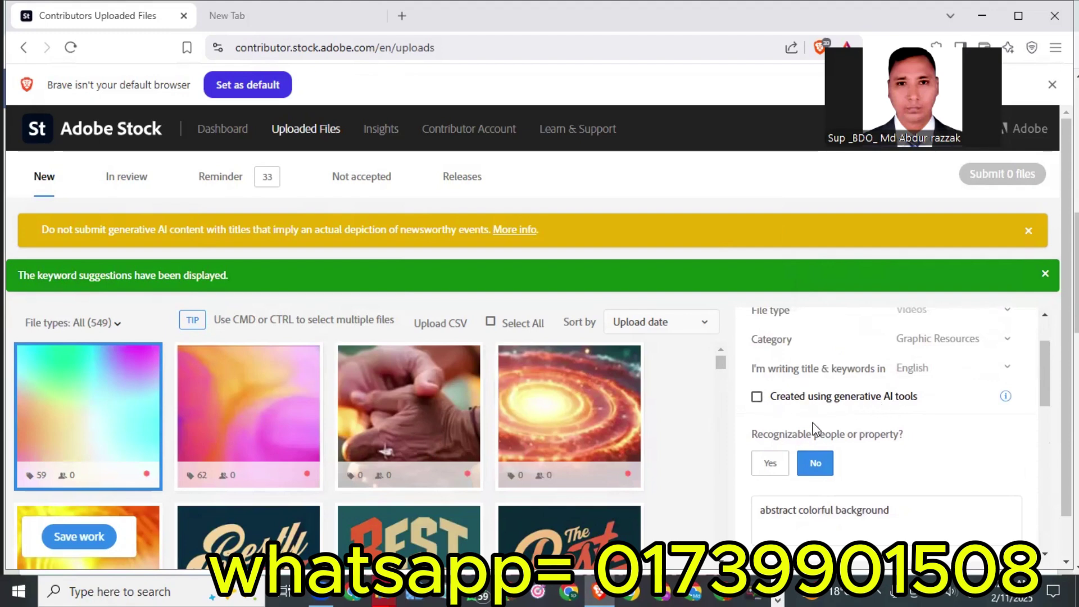
scroll(815, 429, "down", 5)
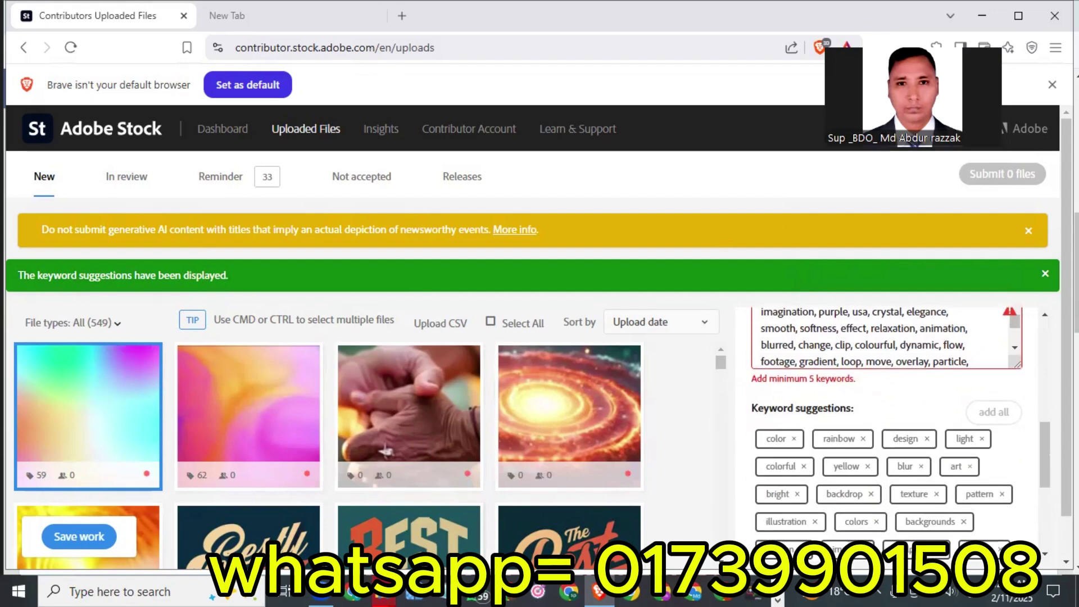
left_click(79, 538)
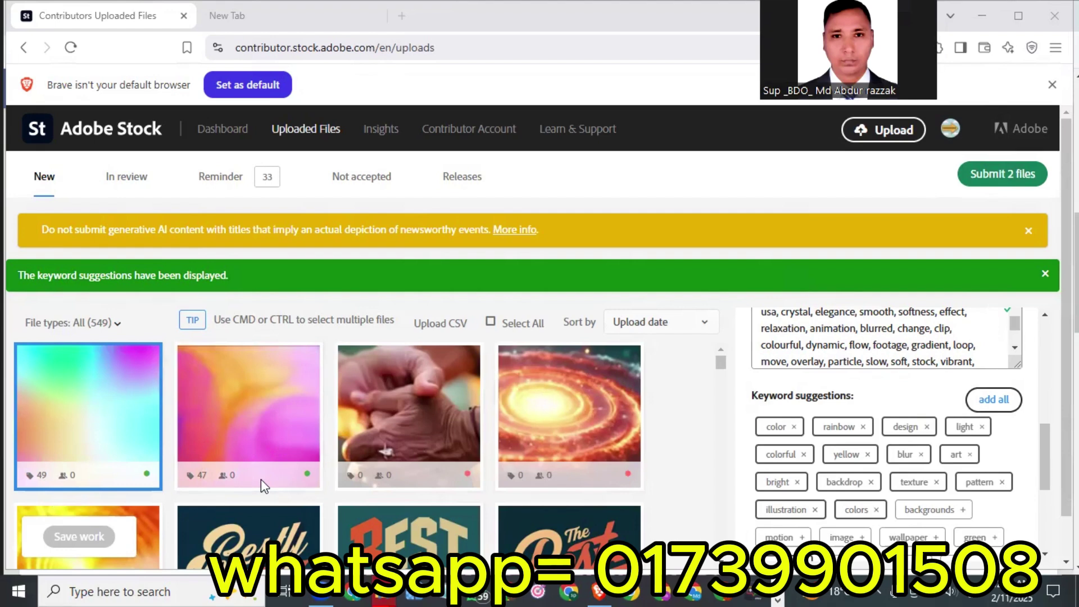
Select the pink and orange gradient video and check its title, generative AI declarations, category and inclusion in the submission
left_click(265, 405)
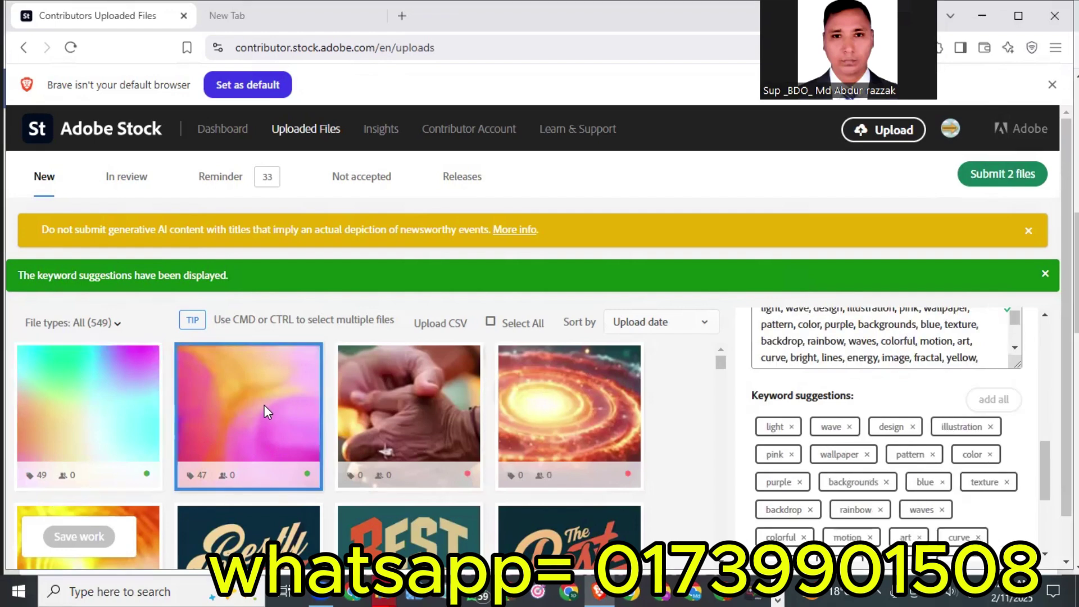
scroll(882, 422, "up", 5)
scroll(881, 422, "up", 2)
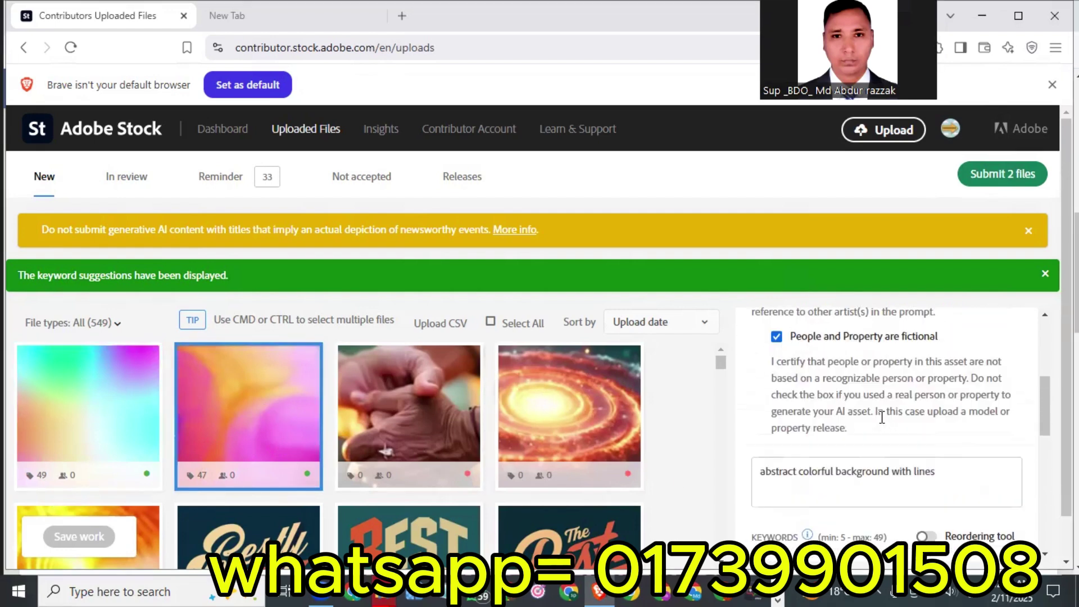
scroll(799, 384, "up", 2)
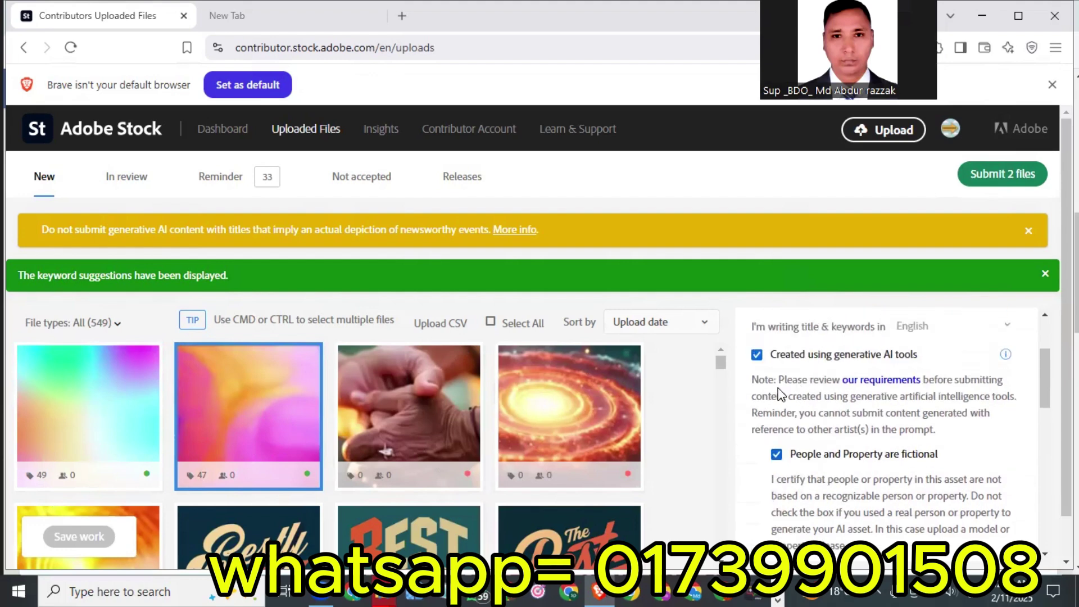
scroll(817, 405, "up", 3)
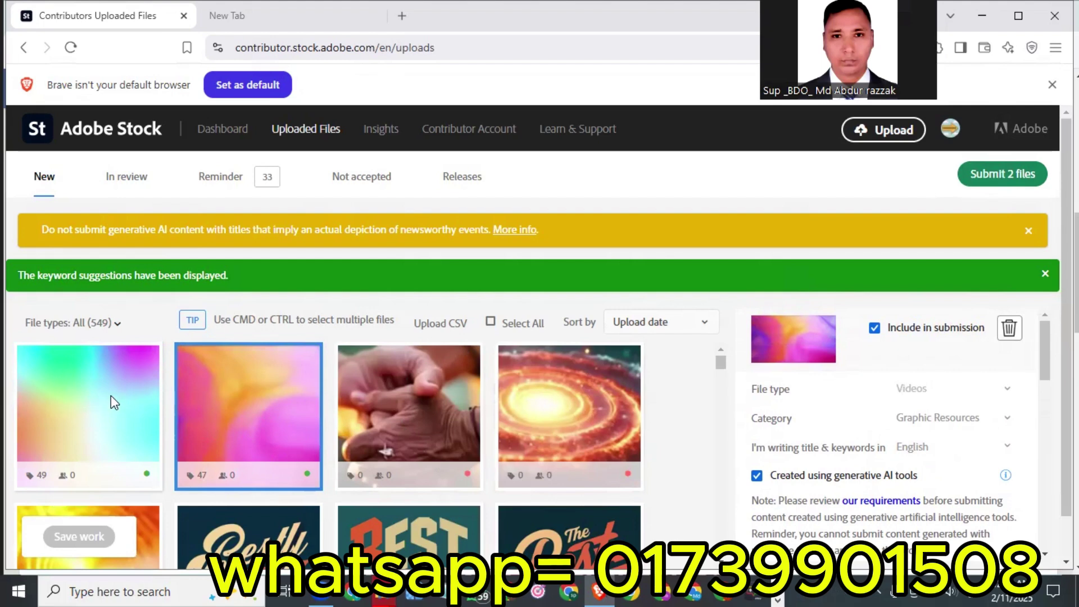
Start submitting the two completed files and accept both the submission guidelines and account suspension terms
left_click(999, 184)
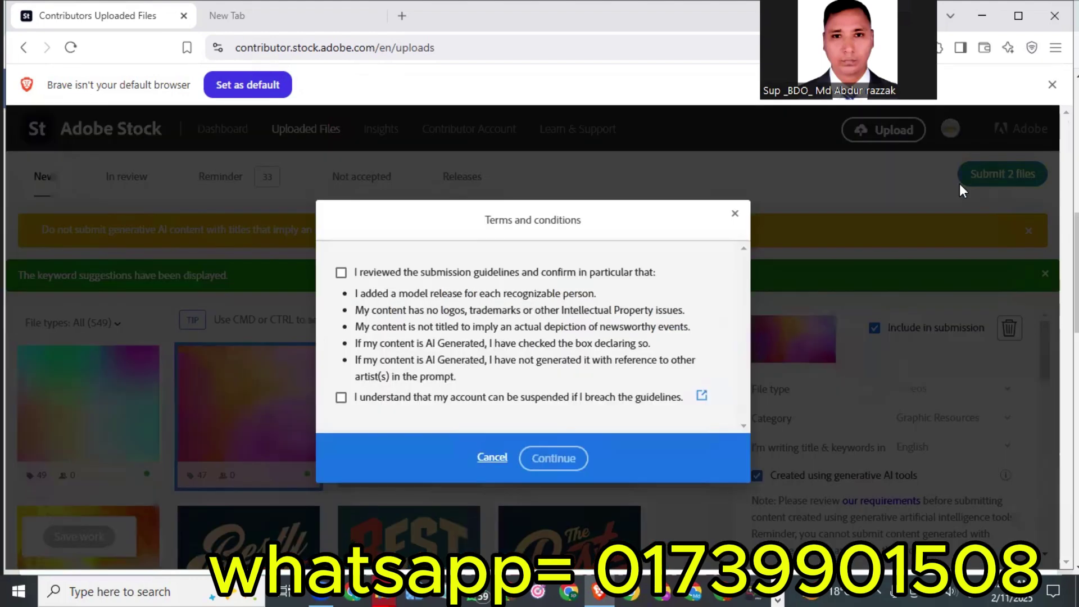
left_click(341, 273)
left_click(341, 397)
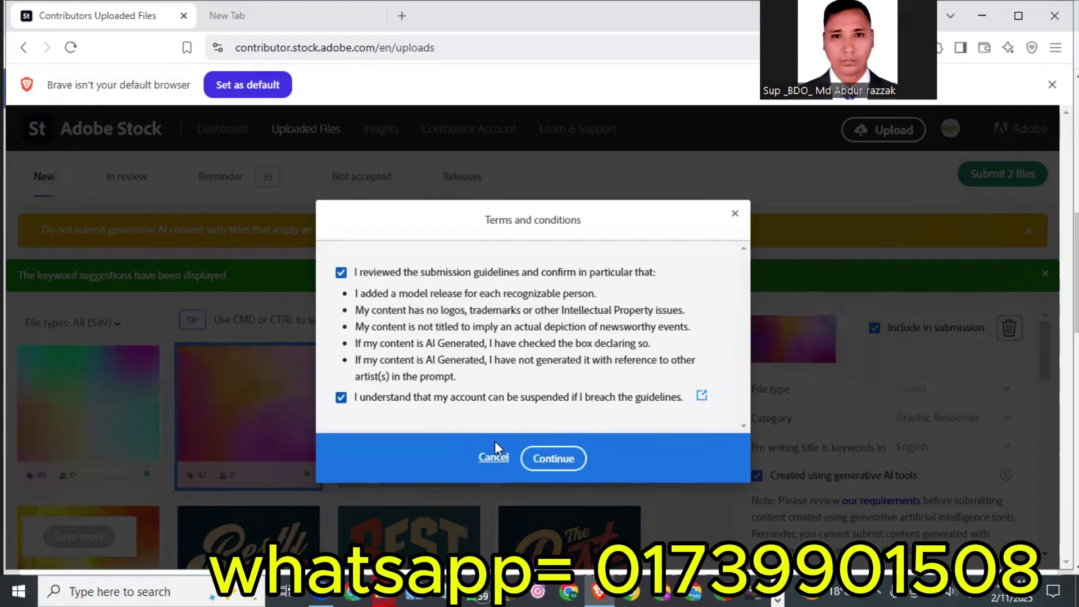
left_click(552, 461)
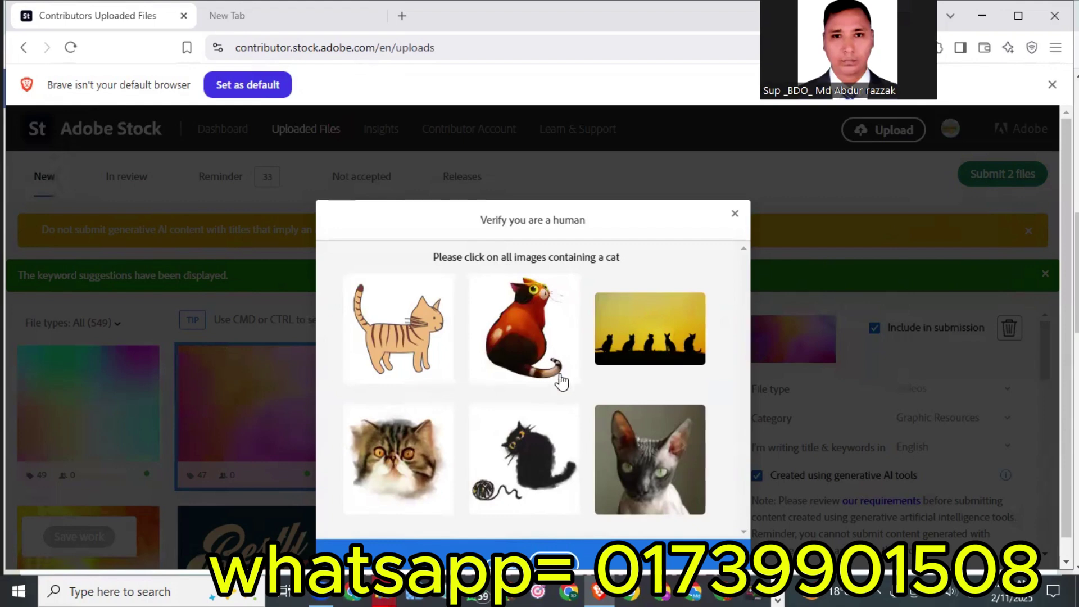
Select all six images containing a cat in the human verification and verify the selection
left_click(453, 350)
left_click(524, 331)
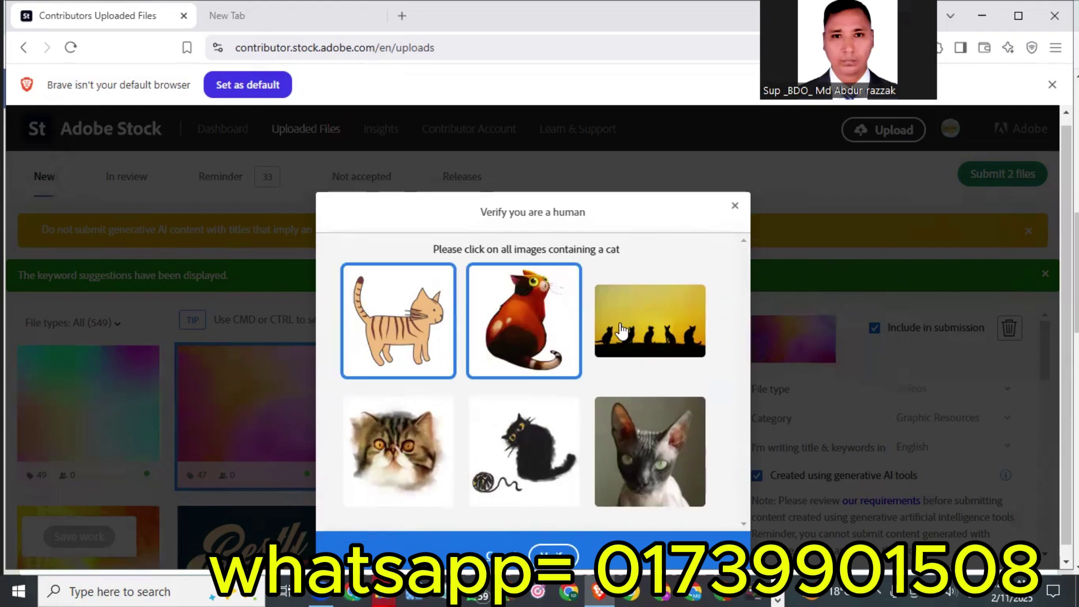
left_click(638, 332)
left_click(410, 447)
left_click(522, 455)
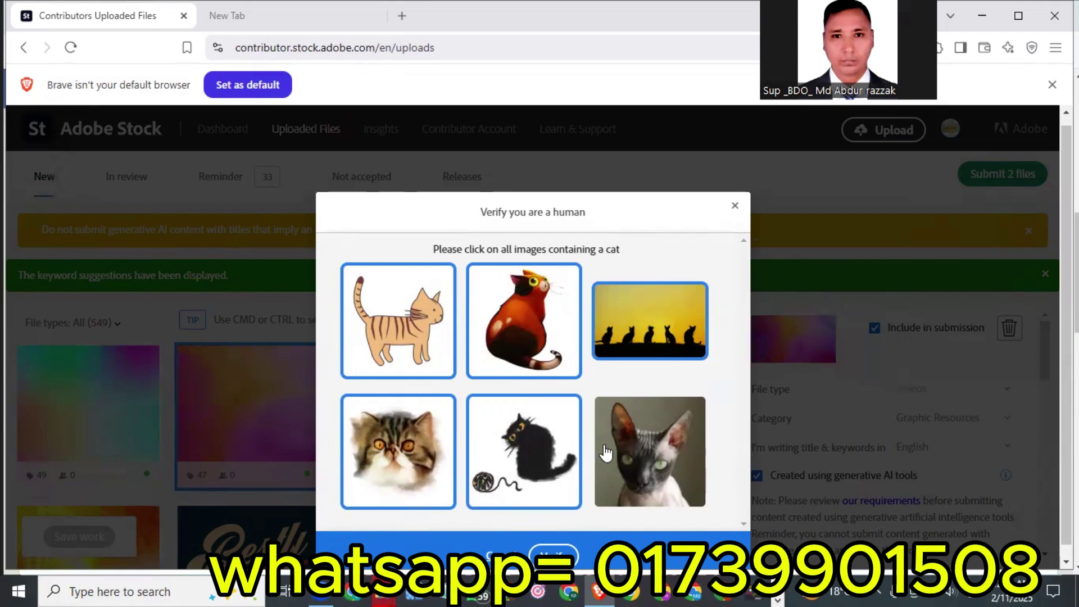
left_click(628, 410)
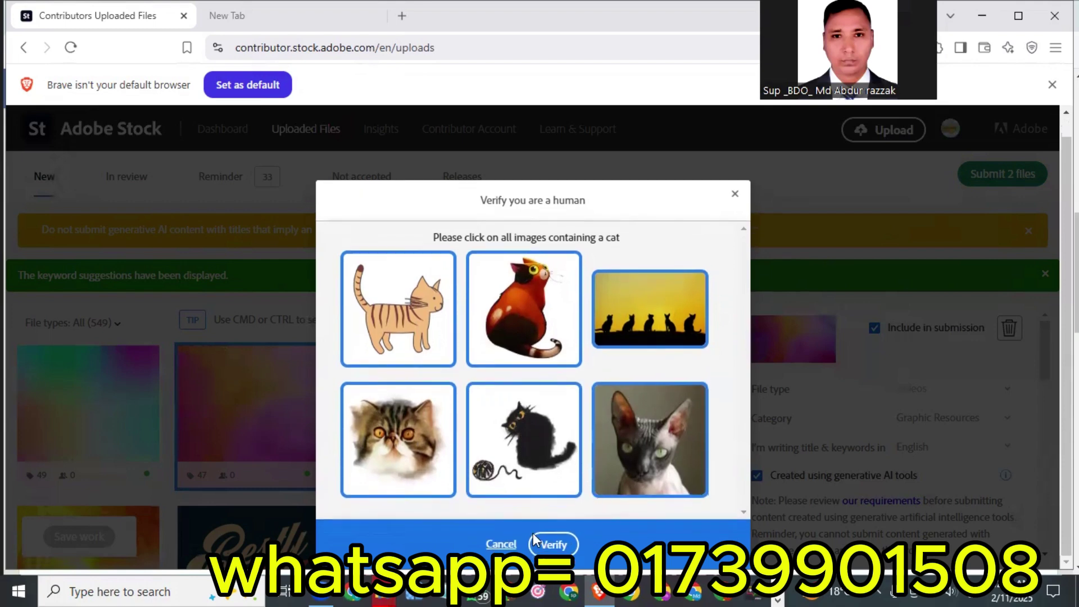
left_click(555, 545)
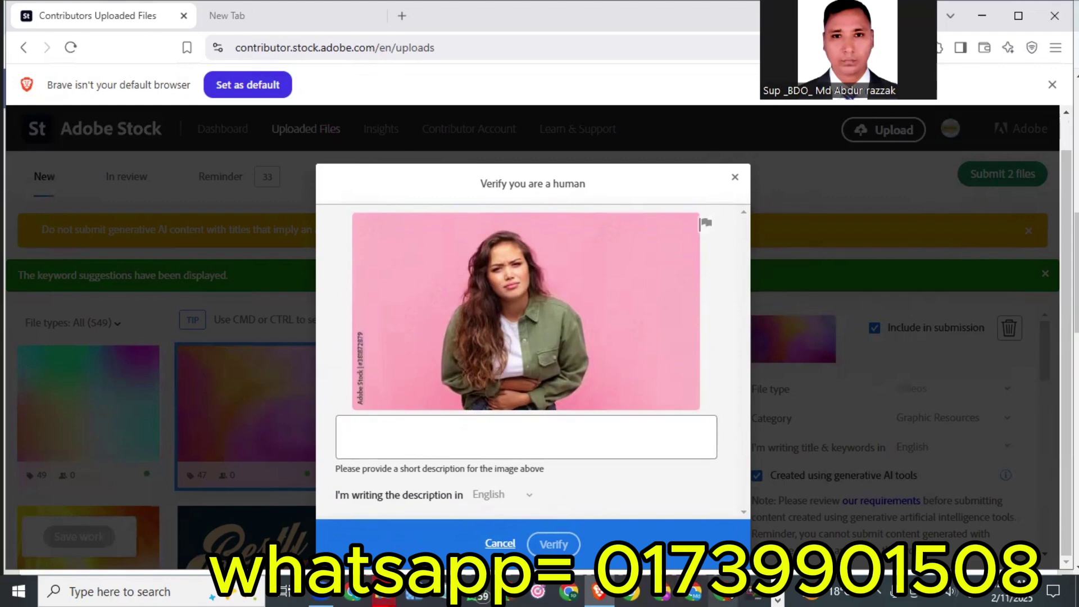
Describe the verification image as "A woman is standing with her hand on her stomach, stomach ache", verify it and submit both gradient videos
left_click(362, 441)
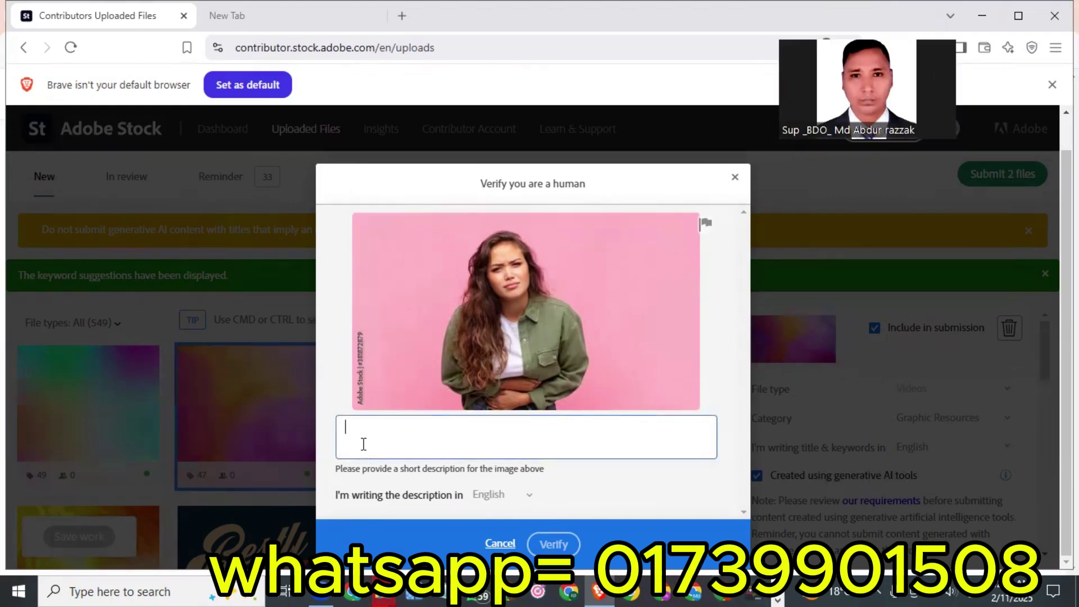
right_click(363, 441)
left_click(418, 349)
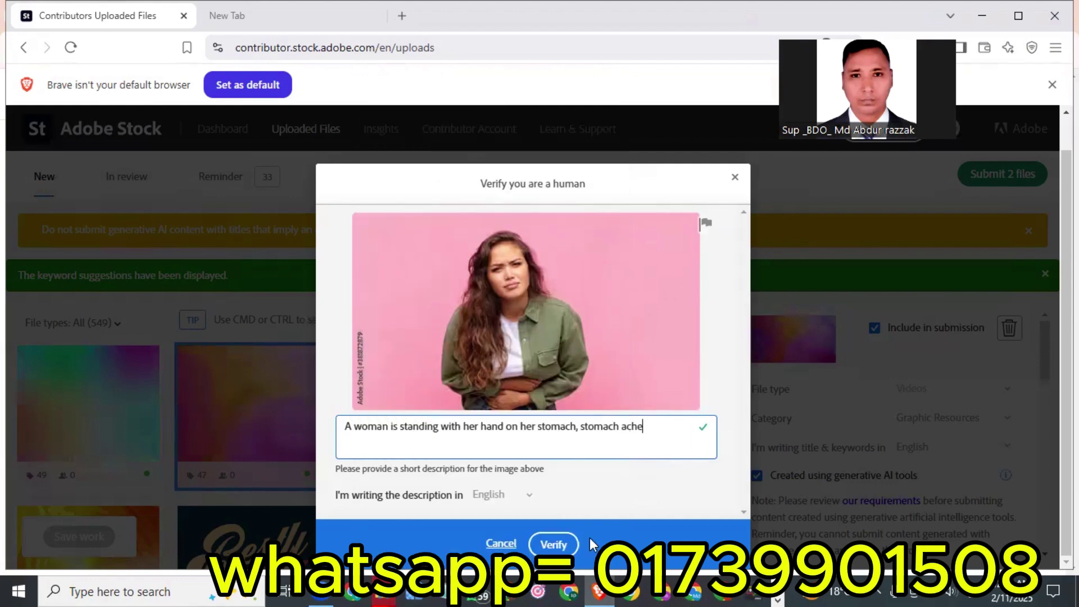
left_click(554, 544)
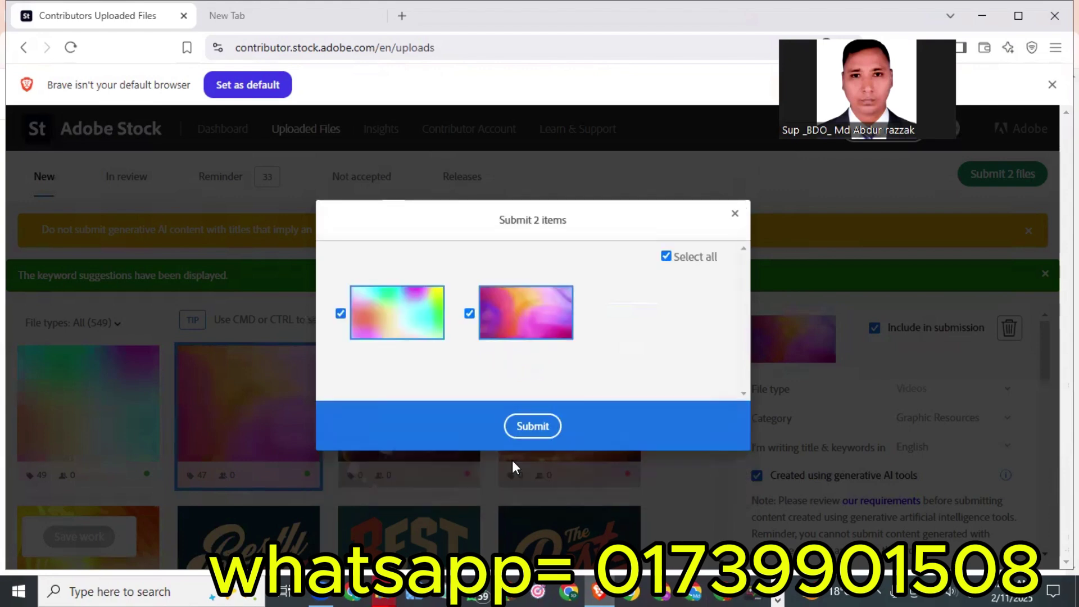
left_click(535, 430)
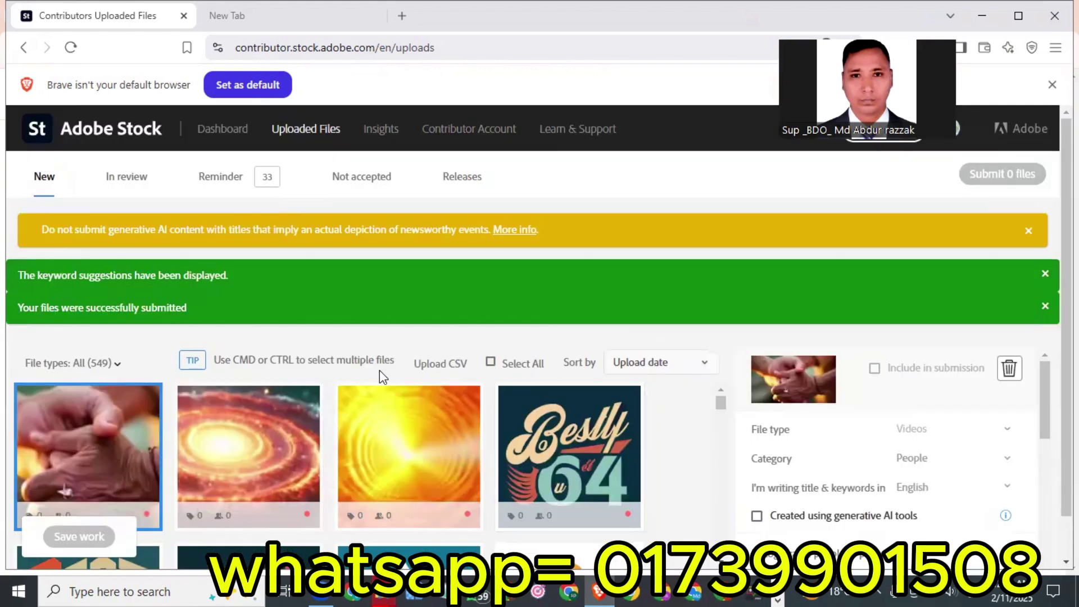
Check the submitted videos among the files in review, and examine the downloads, earnings and 12-week trend on the contributor dashboard
scroll(366, 363, "down", 1)
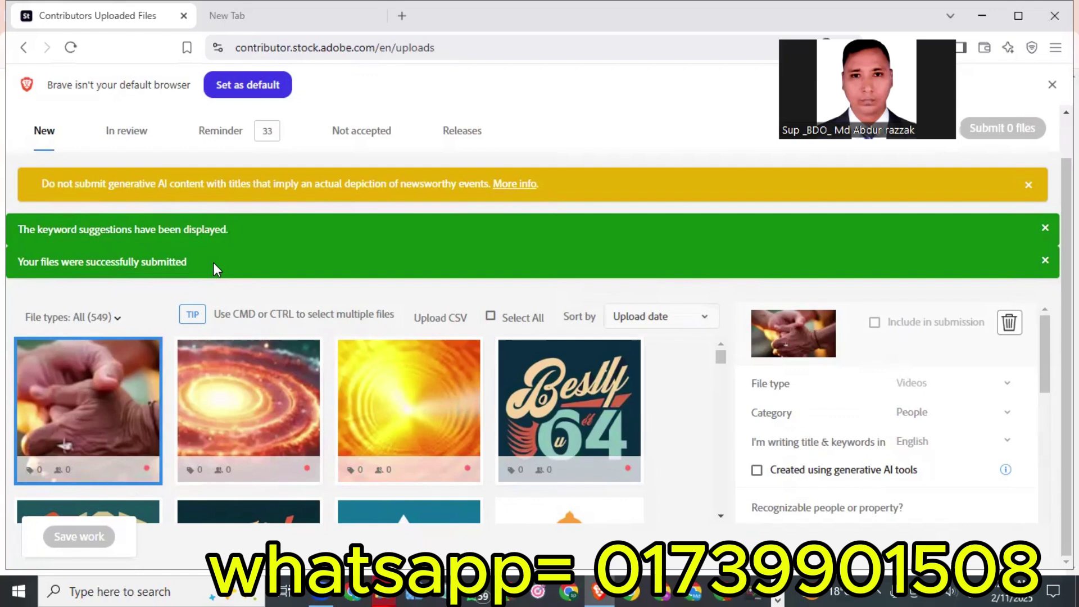
left_click(125, 130)
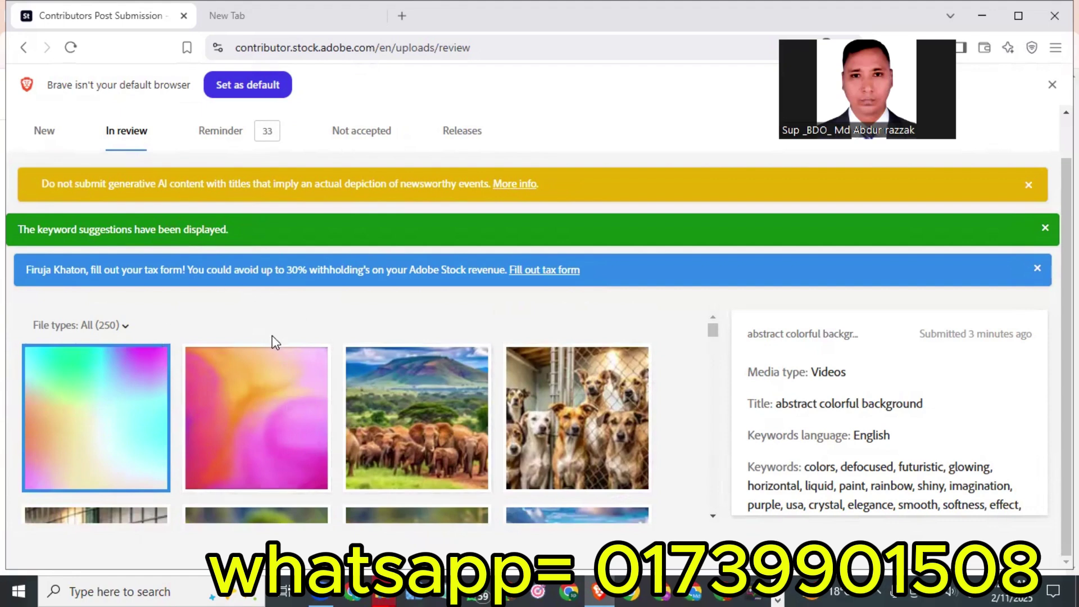
scroll(281, 298, "up", 1)
left_click(231, 131)
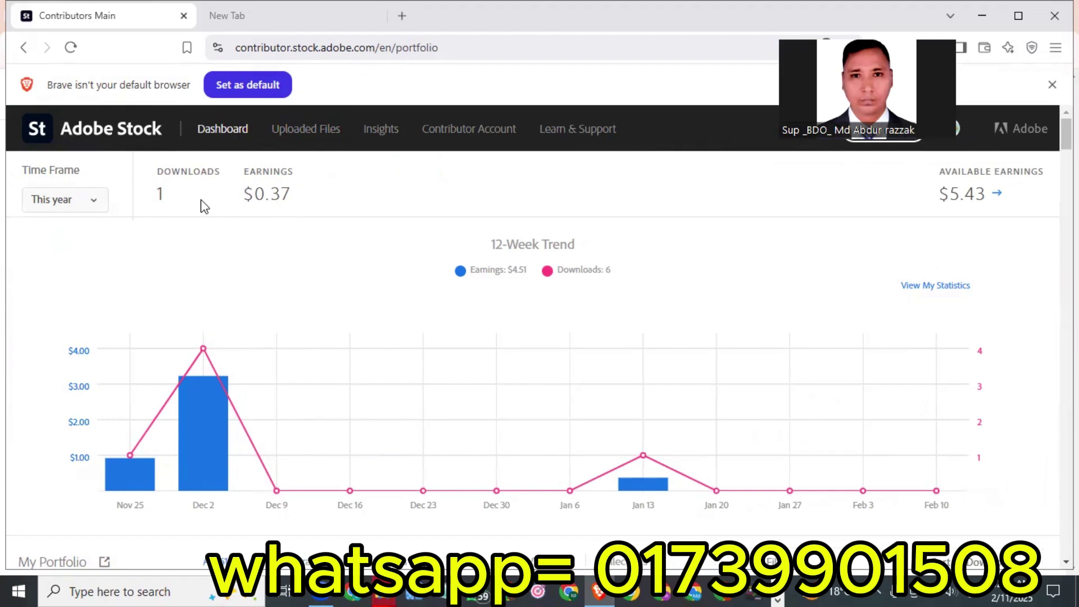
scroll(460, 378, "down", 3)
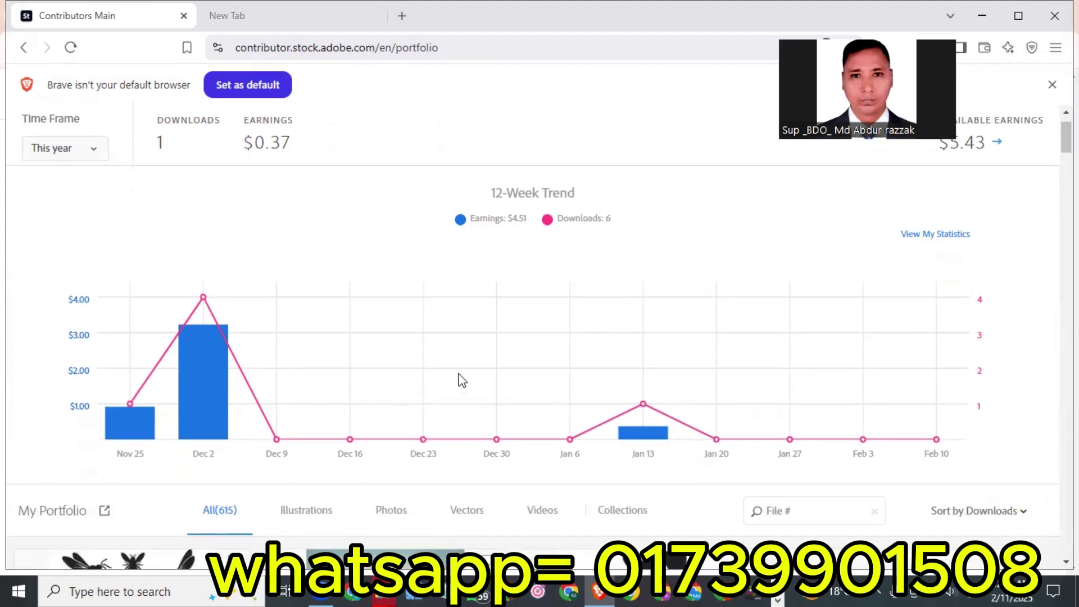
scroll(266, 412, "up", 3)
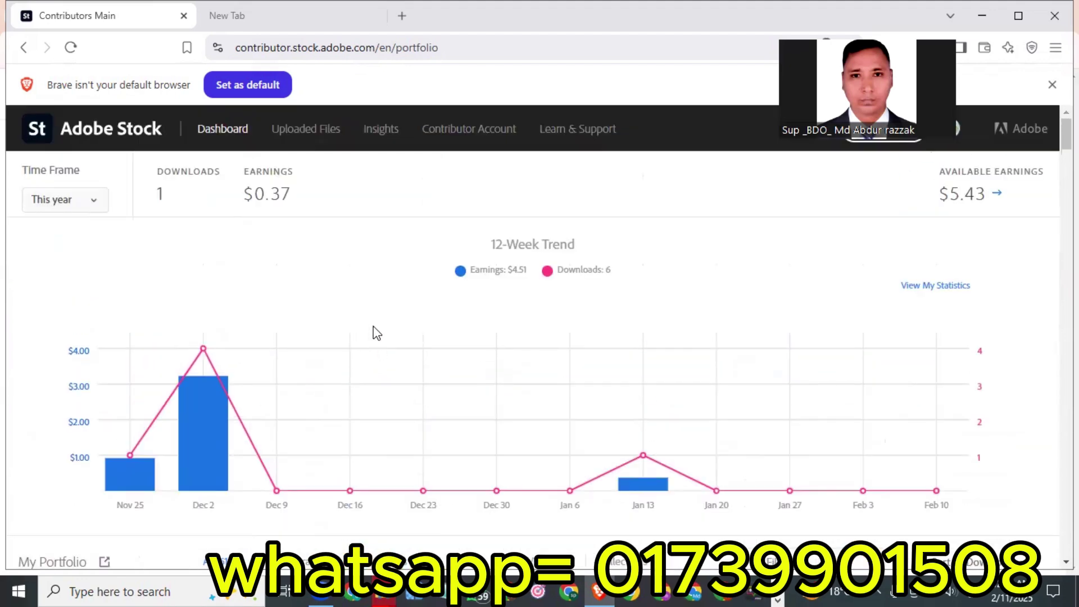